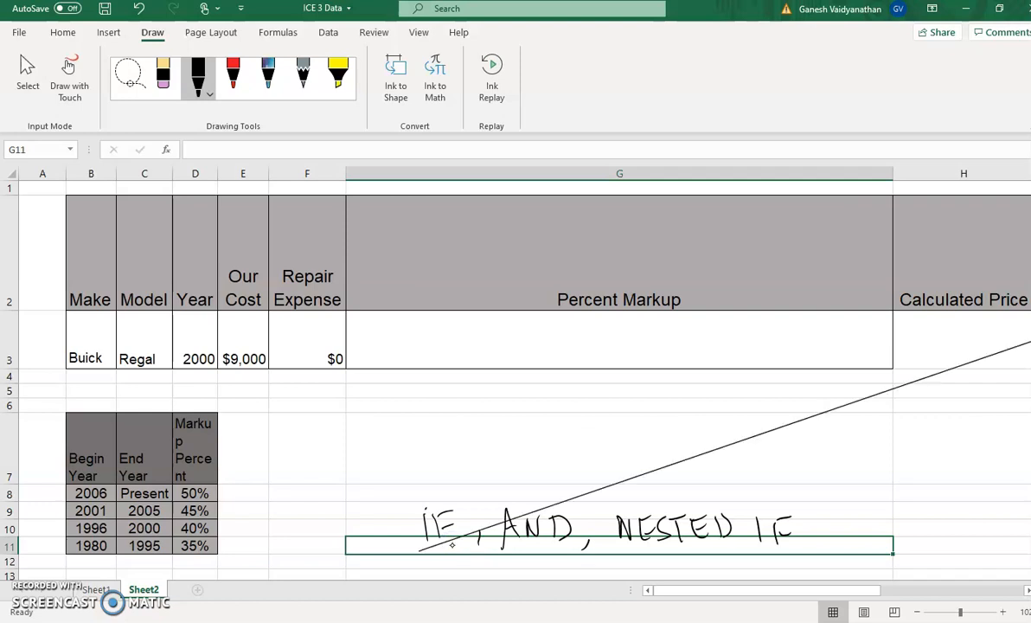
Underline the handwritten IF, AND and NESTED IF, and ink the syntax =IF(test, value T, F) above them
left_click_drag(524, 555, 539, 555)
left_click_drag(646, 559, 720, 562)
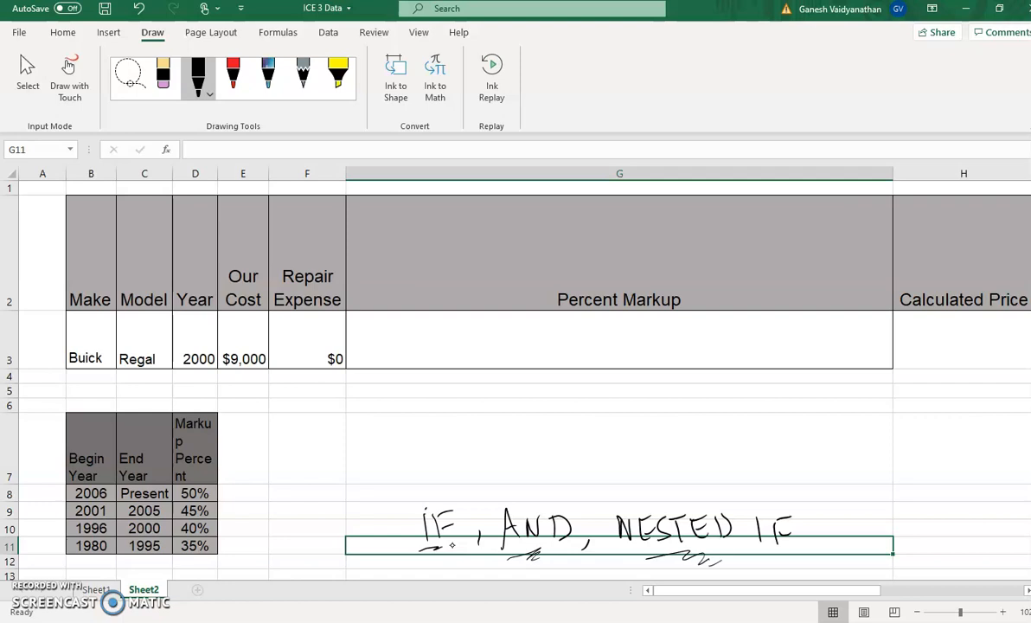
mouse_move(439, 453)
left_mouse_down()
mouse_move(485, 461)
mouse_move(492, 438)
mouse_move(508, 436)
mouse_move(526, 465)
left_mouse_up()
mouse_move(569, 470)
left_mouse_down()
mouse_move(609, 458)
mouse_move(580, 497)
mouse_move(616, 494)
mouse_move(624, 478)
left_mouse_up()
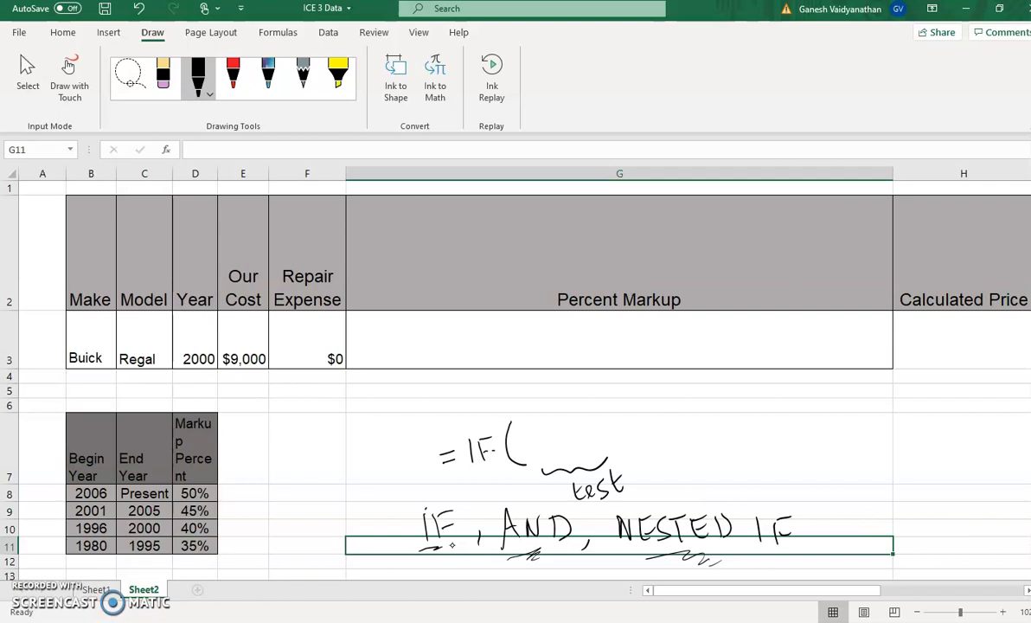
mouse_move(635, 455)
left_mouse_down()
mouse_move(637, 465)
mouse_move(711, 427)
mouse_move(694, 477)
mouse_move(702, 459)
left_mouse_up()
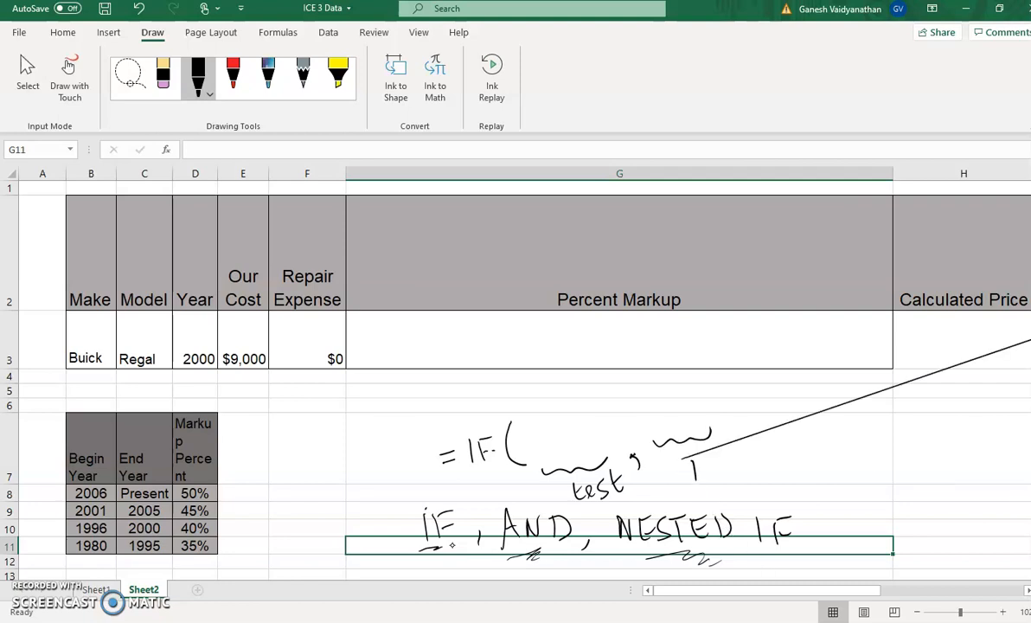
mouse_move(638, 403)
left_mouse_down()
mouse_move(666, 418)
mouse_move(687, 410)
mouse_move(731, 443)
mouse_move(801, 421)
mouse_move(770, 472)
mouse_move(784, 458)
left_mouse_up()
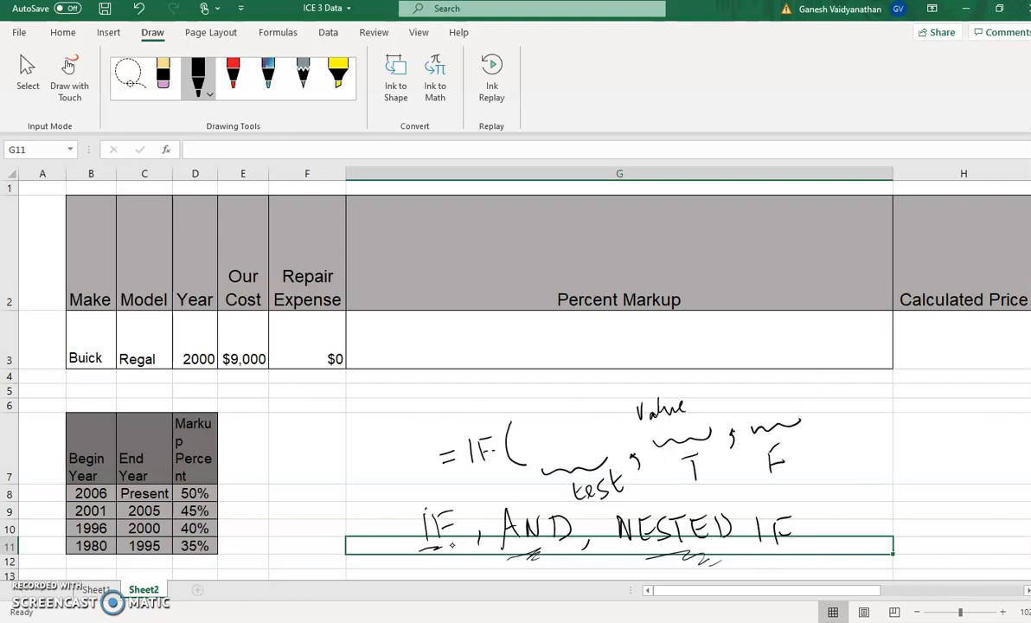
left_click_drag(801, 387, 825, 456)
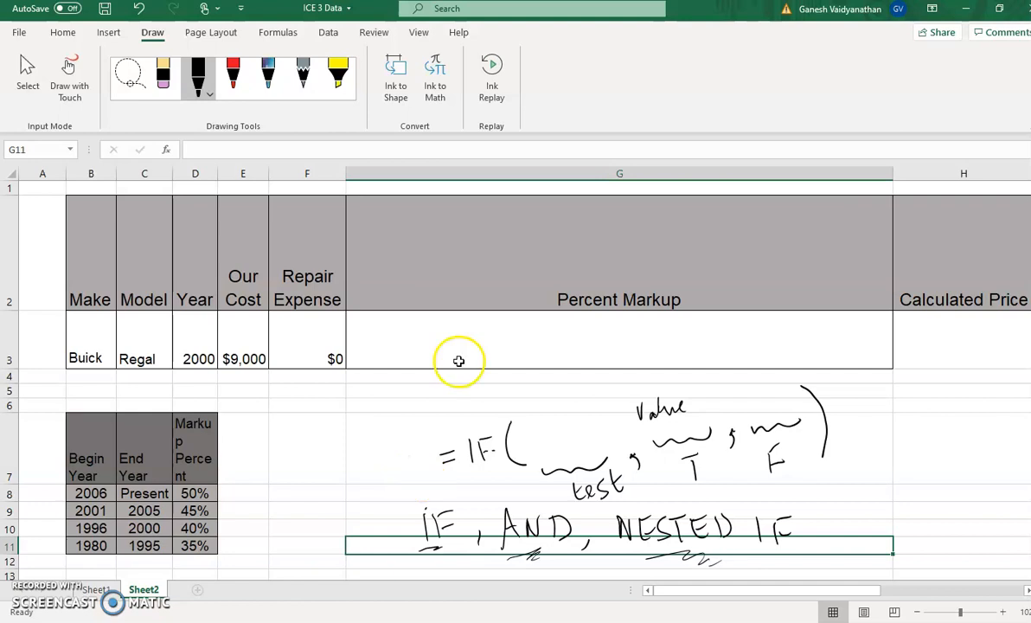
Begin the Percent Markup formula in cell G3 with =IF(AND(
left_click(485, 344)
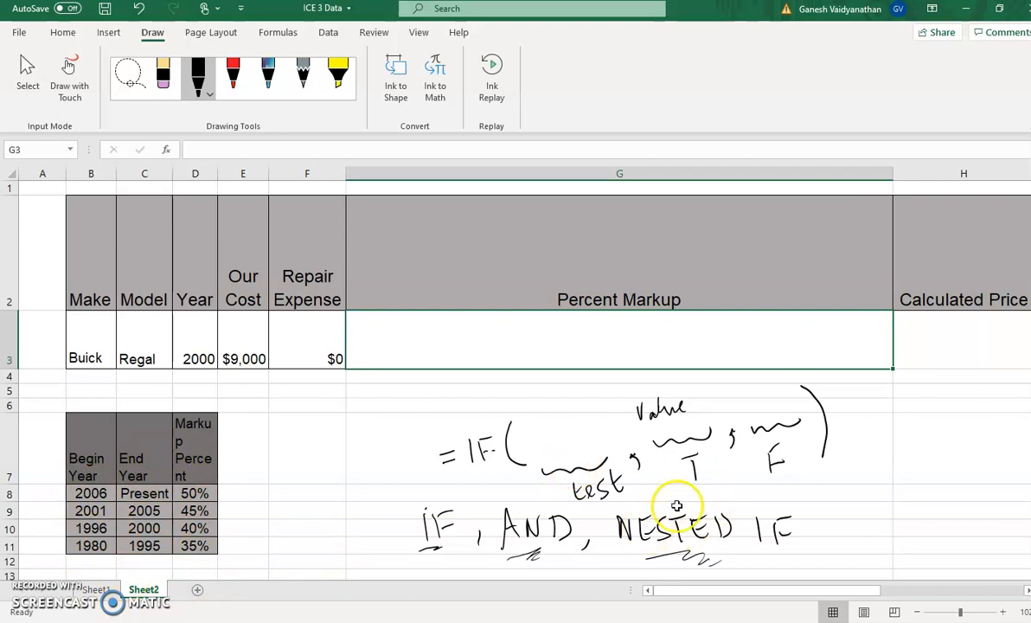
left_click(487, 346)
type("=")
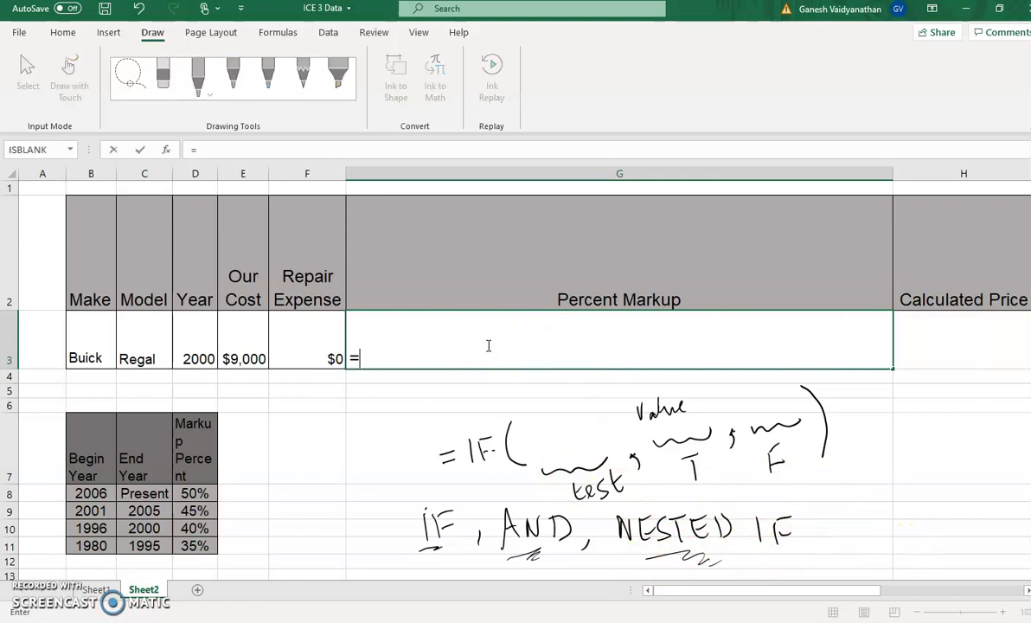
type("IF(")
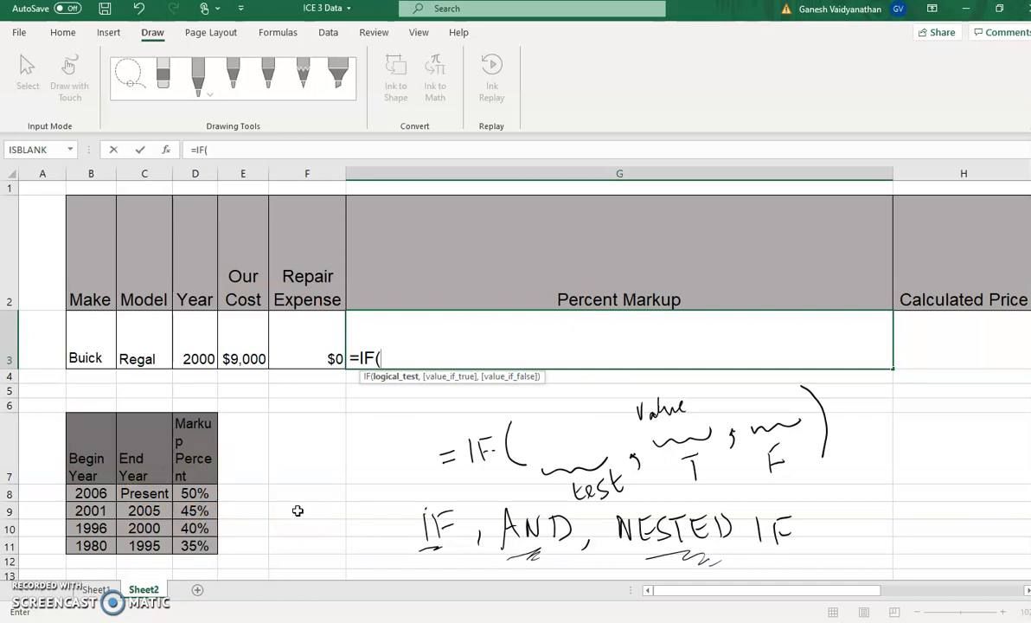
type("AND(")
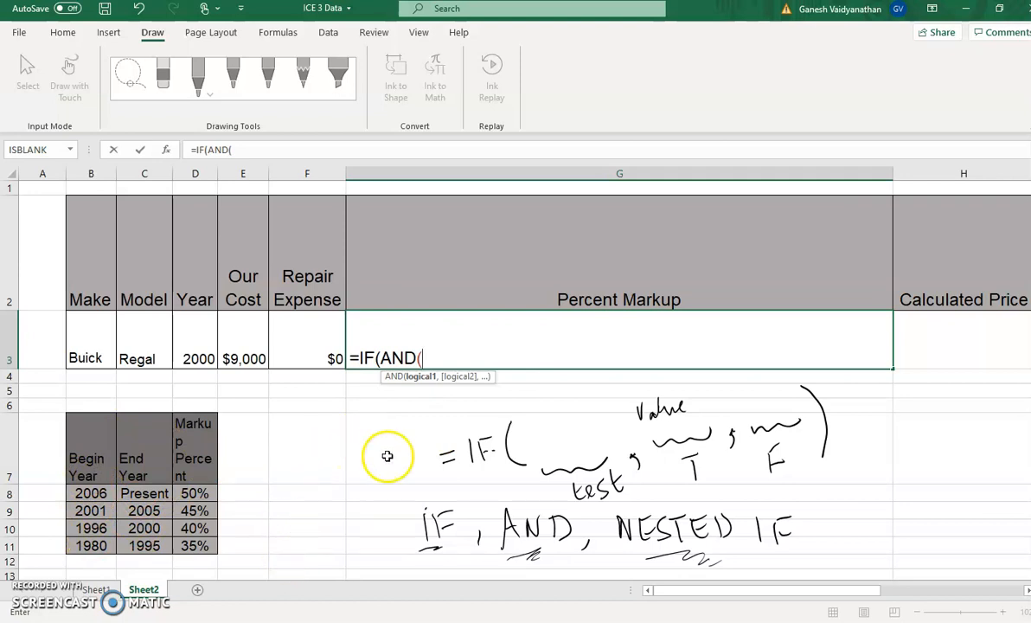
left_click(196, 528)
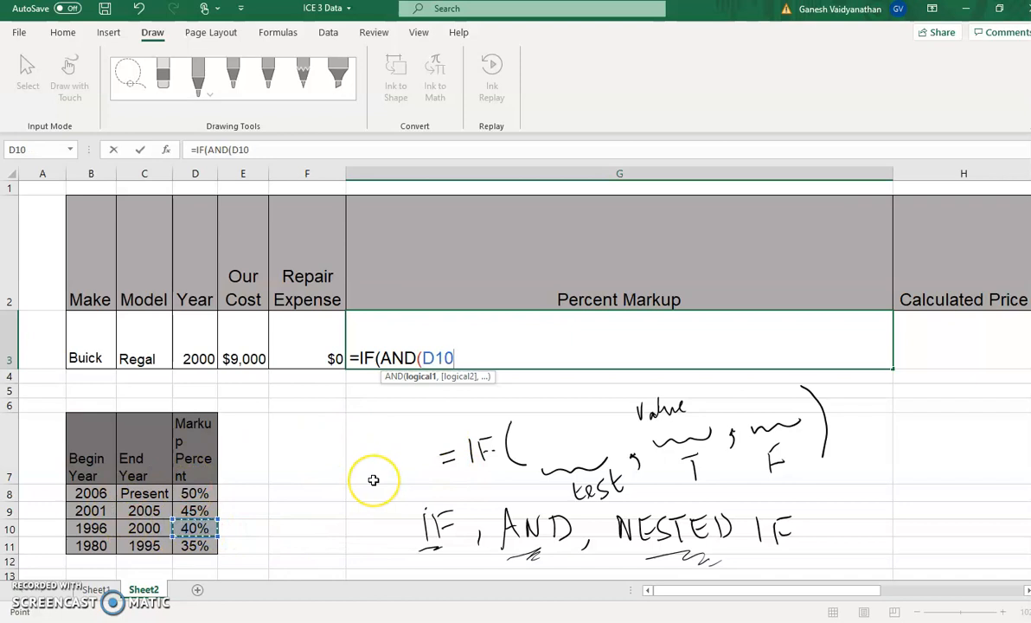
key("BackSpace")
key("BackSpace")
key("BackSpace")
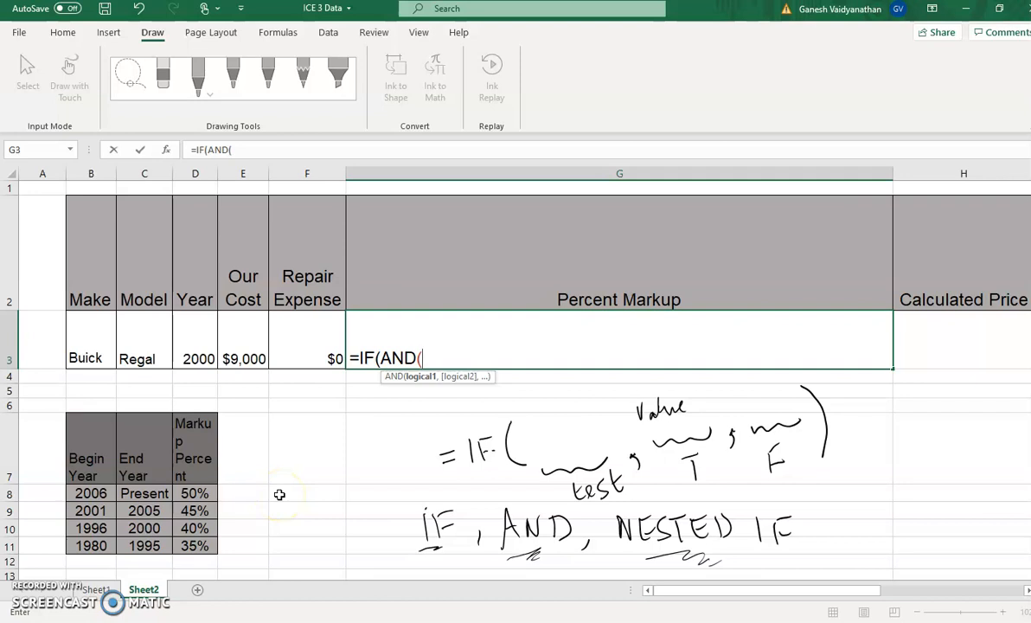
Complete the AND test in G3 with the conditions D3>=B8 and D3<=2020, and close its parenthesis
left_click(201, 350)
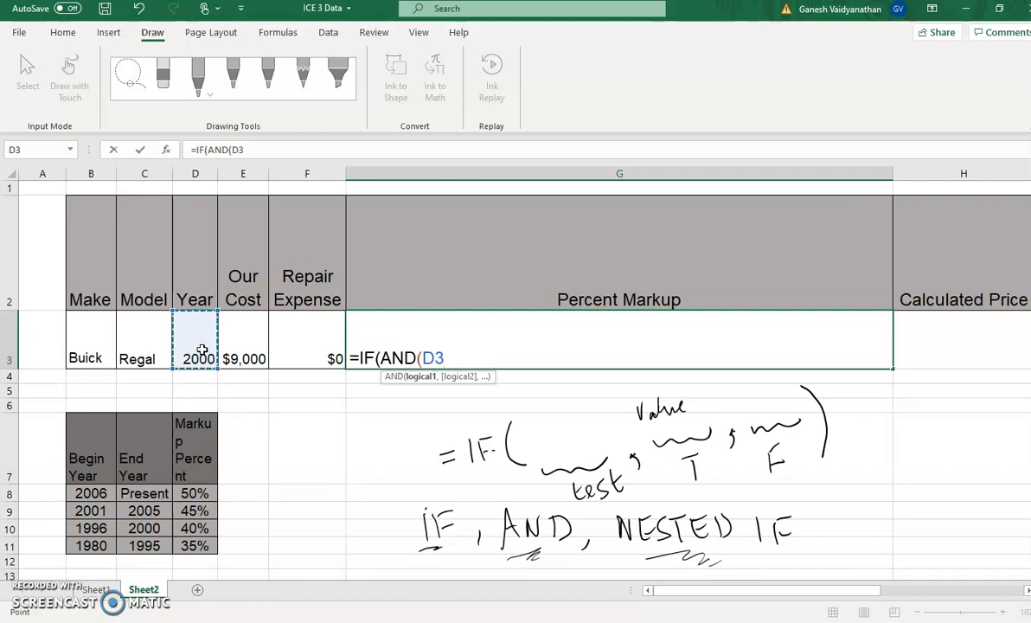
type(">=")
left_click(94, 495)
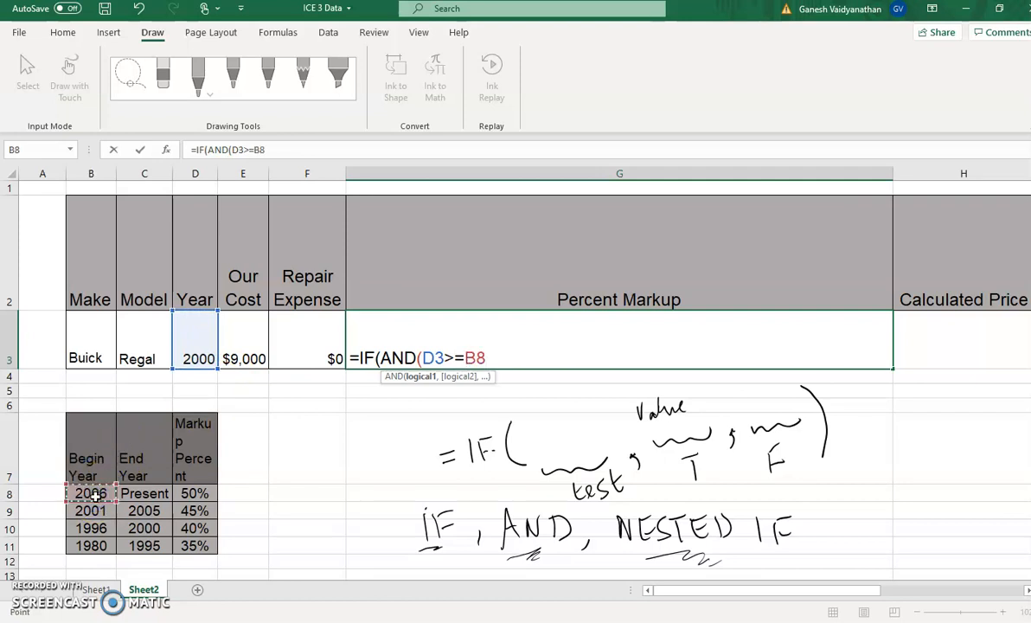
type(",")
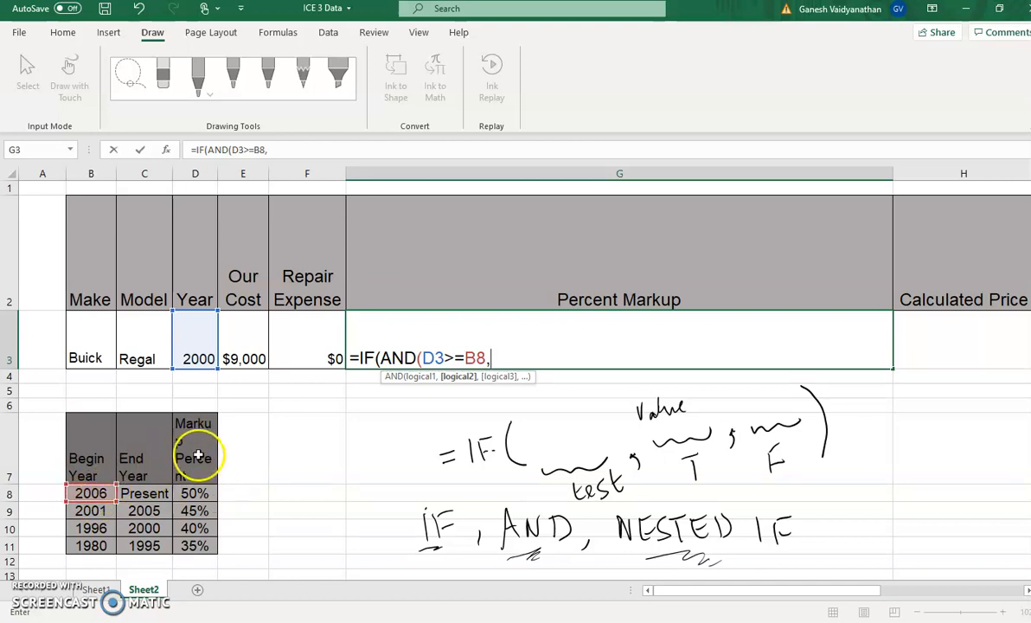
left_click(206, 348)
type("<=")
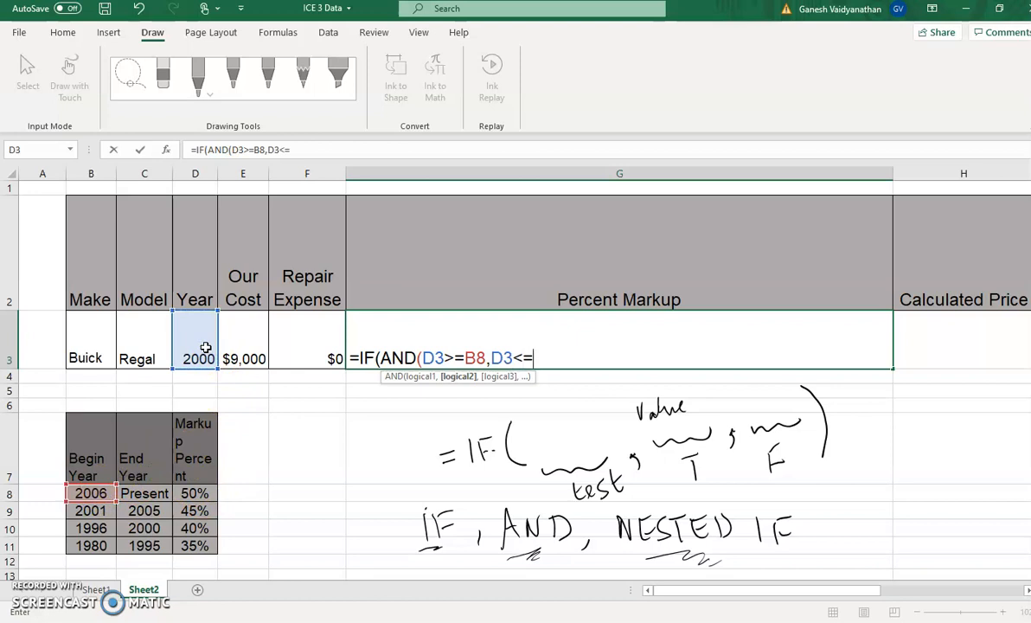
type("2020")
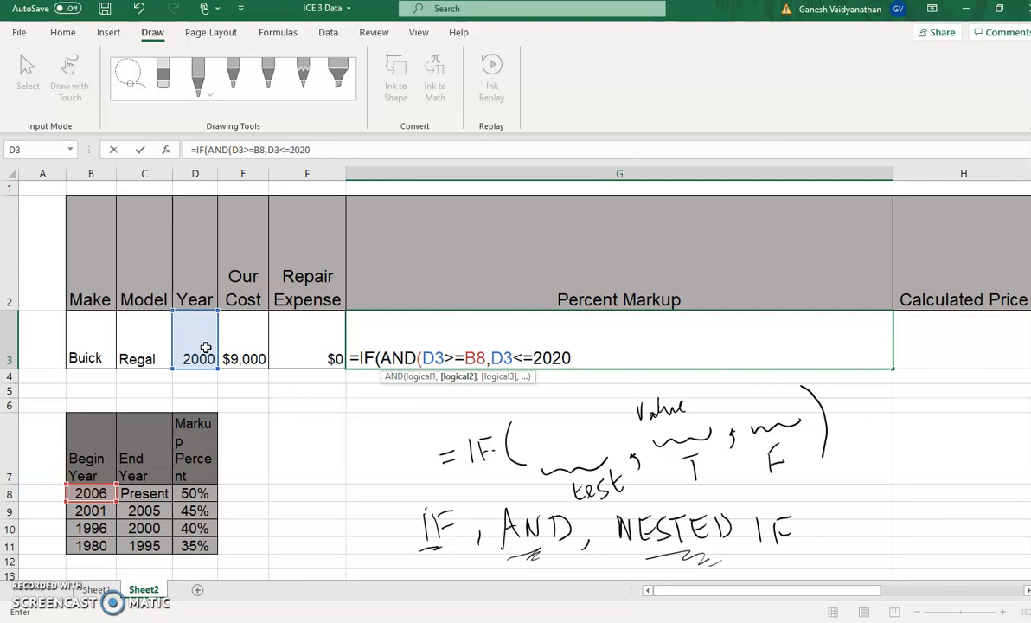
type(")")
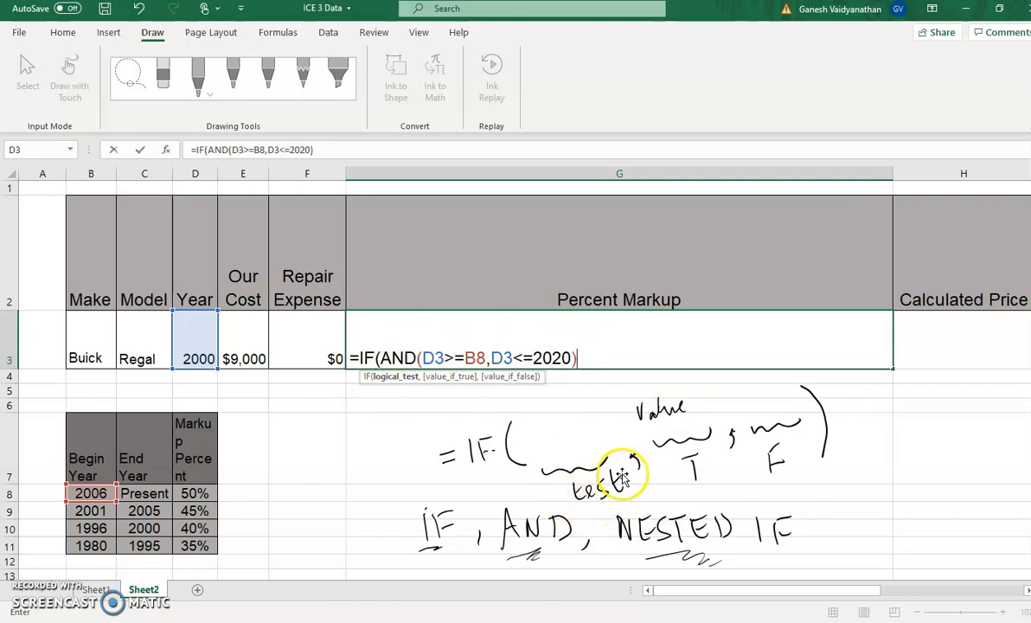
Add D8 as the value if true in the G3 formula, followed by a comma for the next argument
type(",")
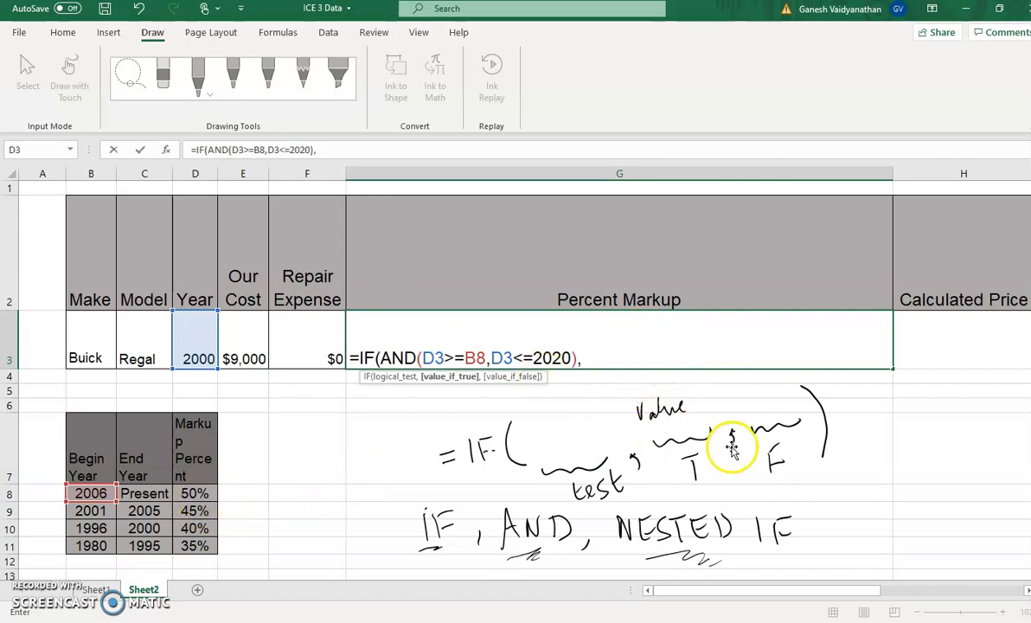
left_click(195, 492)
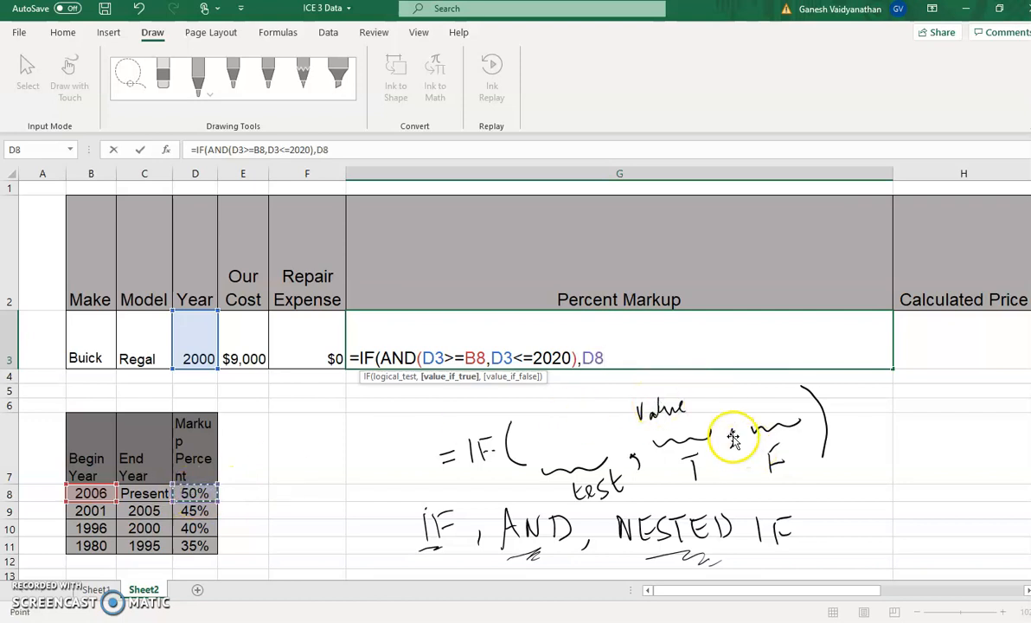
type(",")
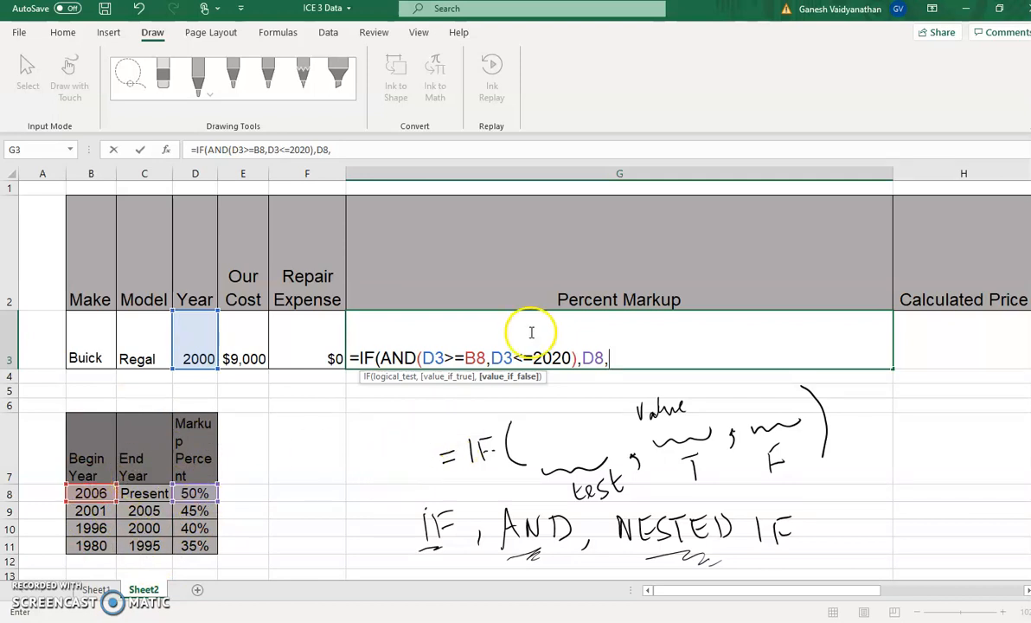
Make the B8 and D8 references in the G3 formula absolute as $B$8 and $D$8
left_click(472, 358)
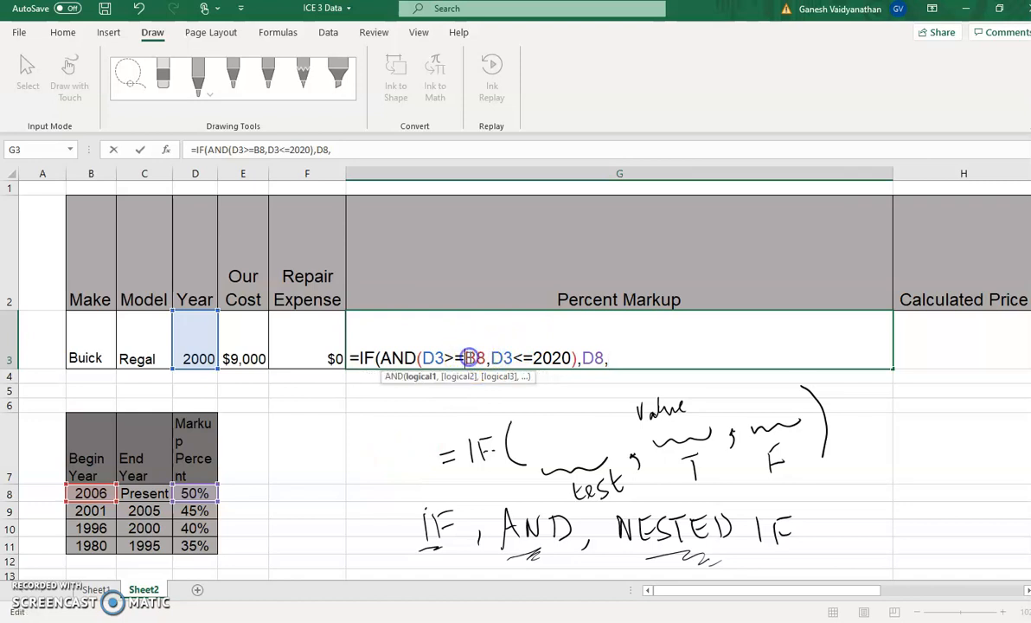
type("$B")
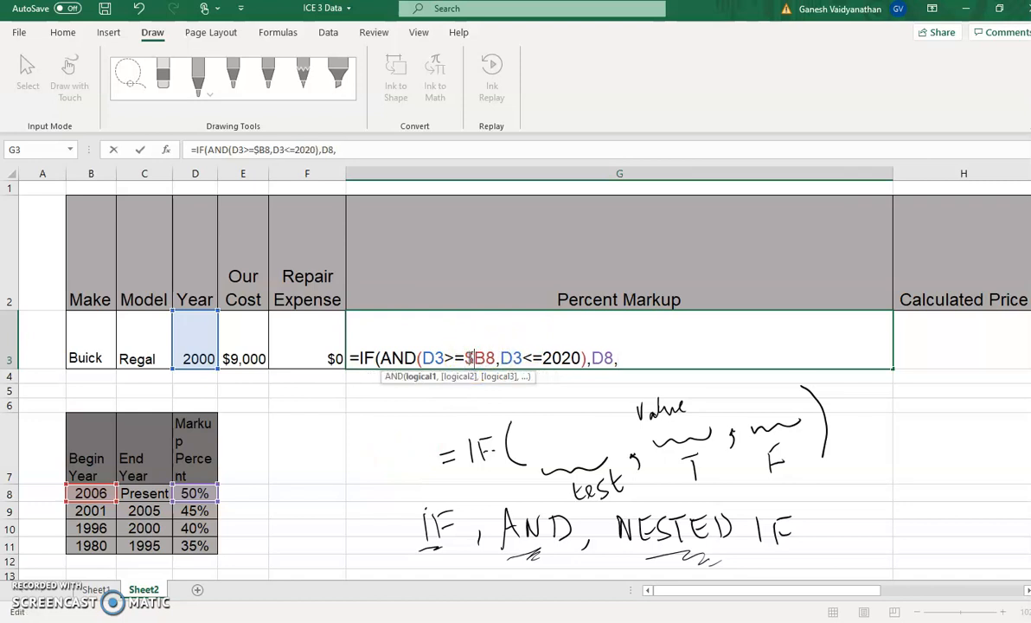
type("$")
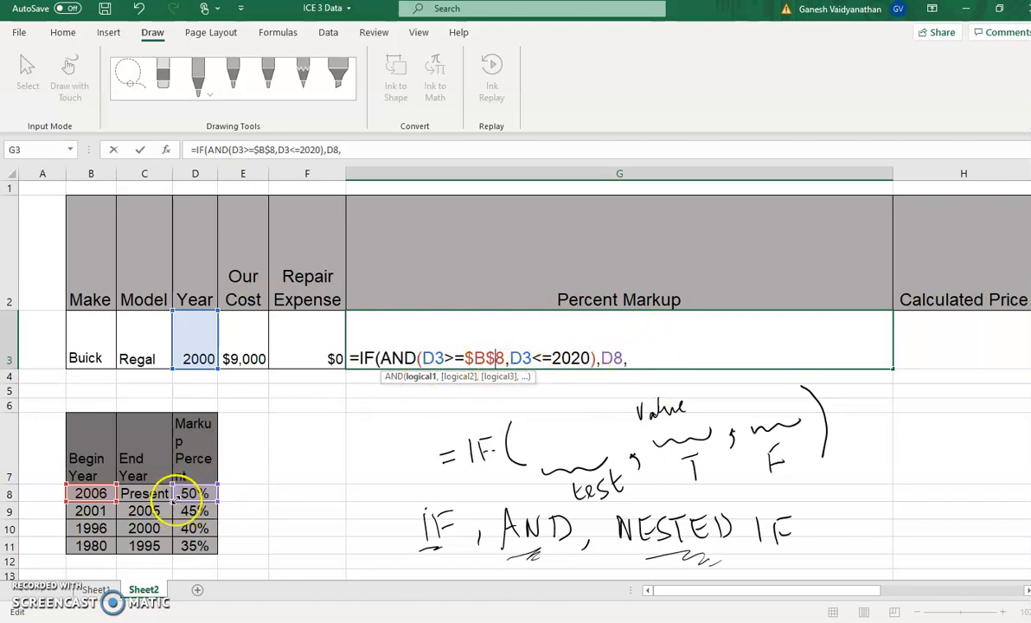
left_click(606, 357)
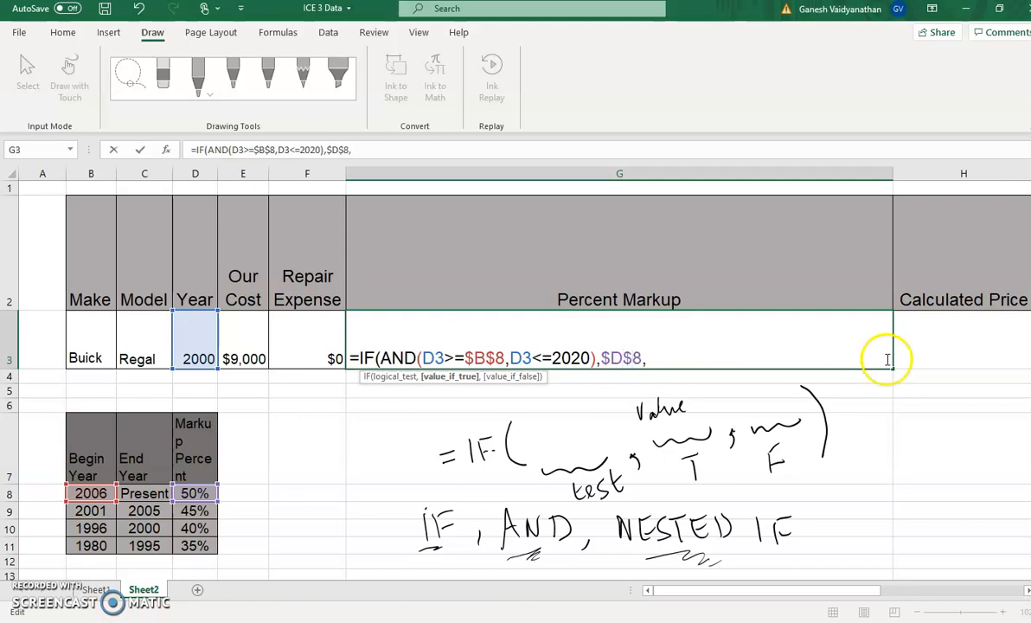
left_click(715, 356)
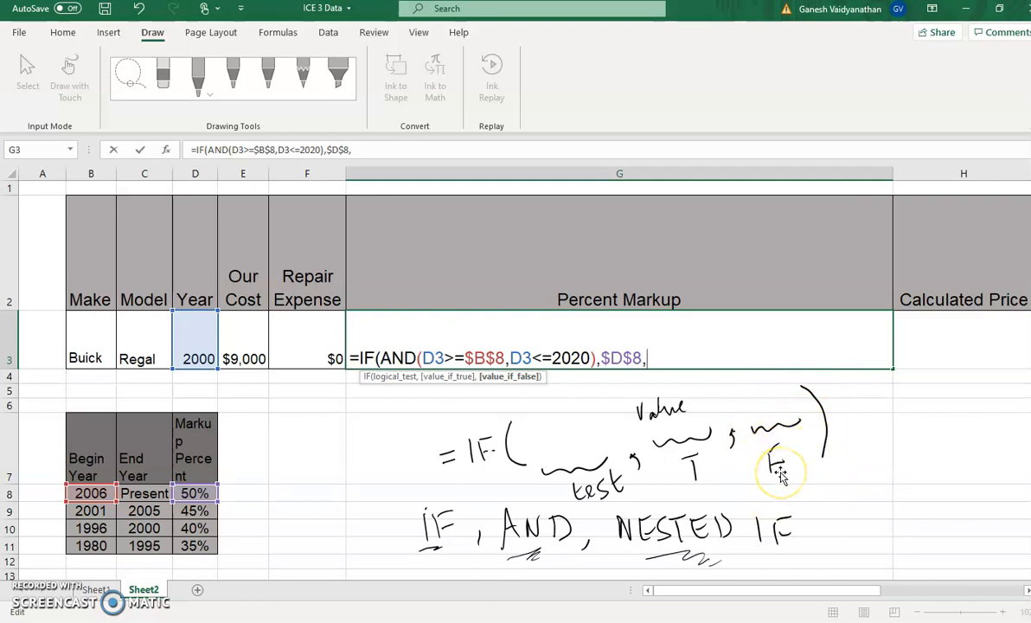
Handwrite "Value" above the F argument of the inked syntax, and begin a nested IF(AND( as the formula's value if false
left_click_drag(733, 396, 744, 394)
left_click_drag(747, 407, 760, 392)
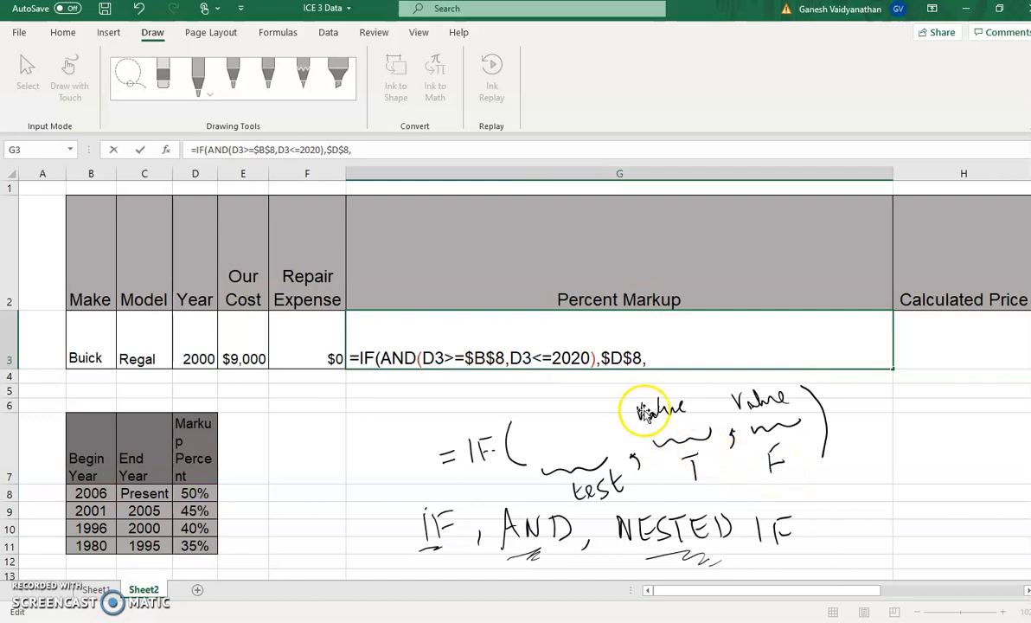
left_click(666, 357)
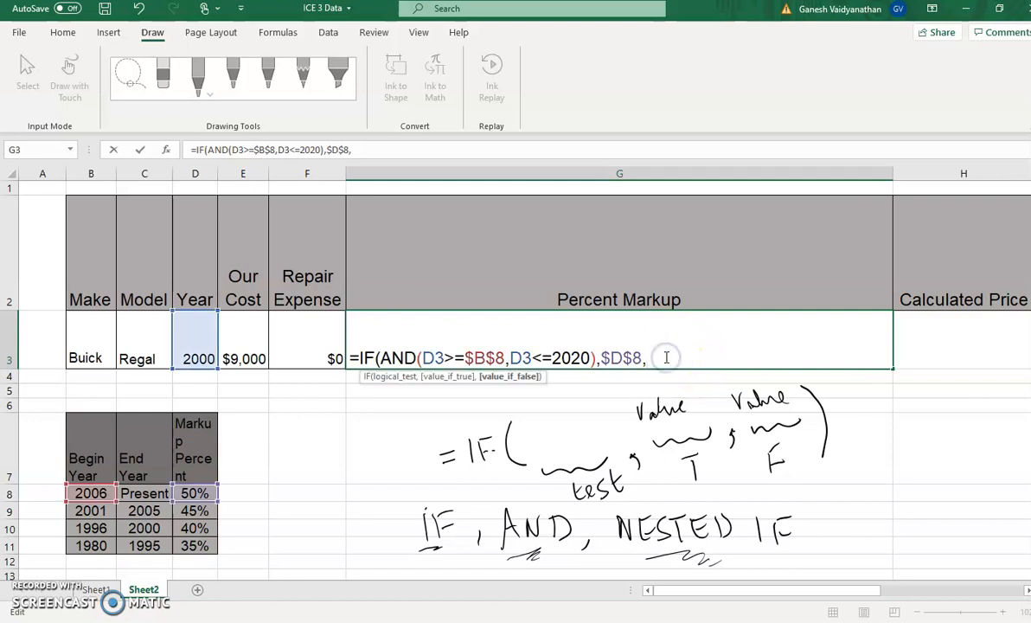
type("IF(")
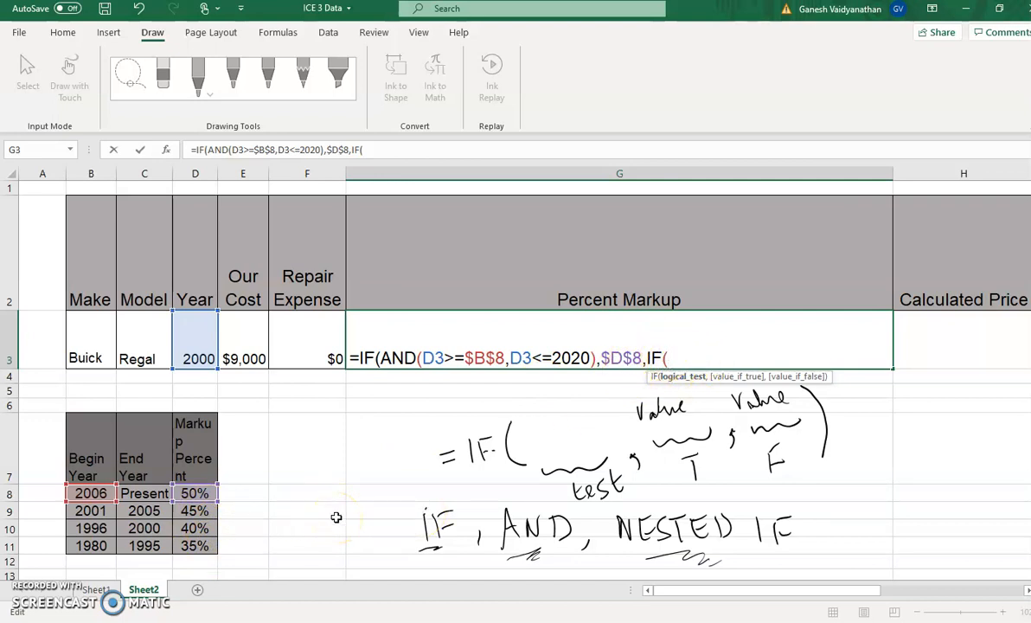
type("AND(")
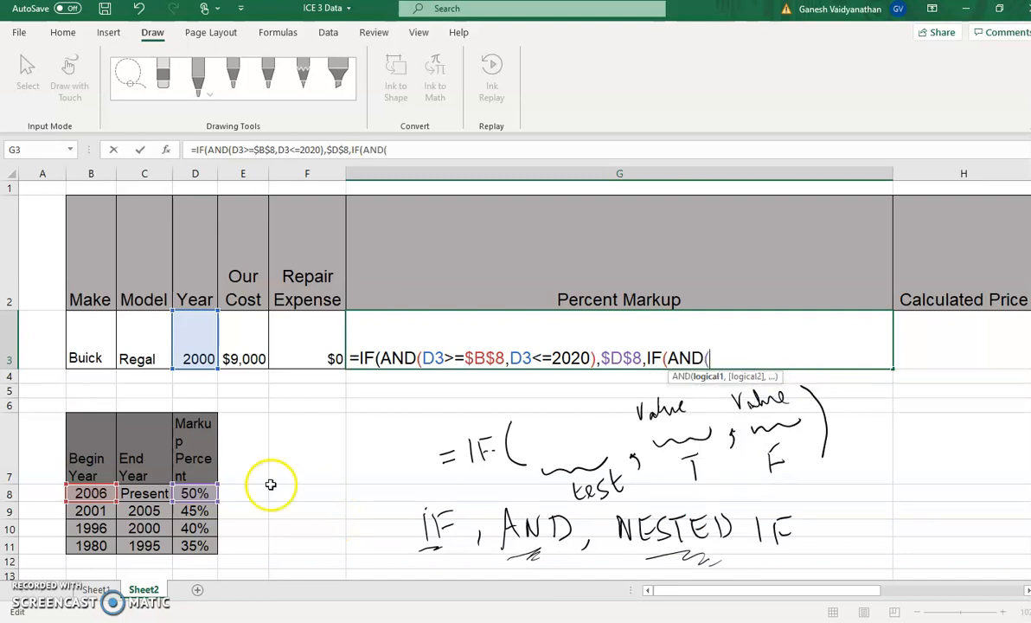
Complete the nested AND test in G3 with D3>=B9 and D3<=C9, and add D9 as its value if true
left_click(197, 327)
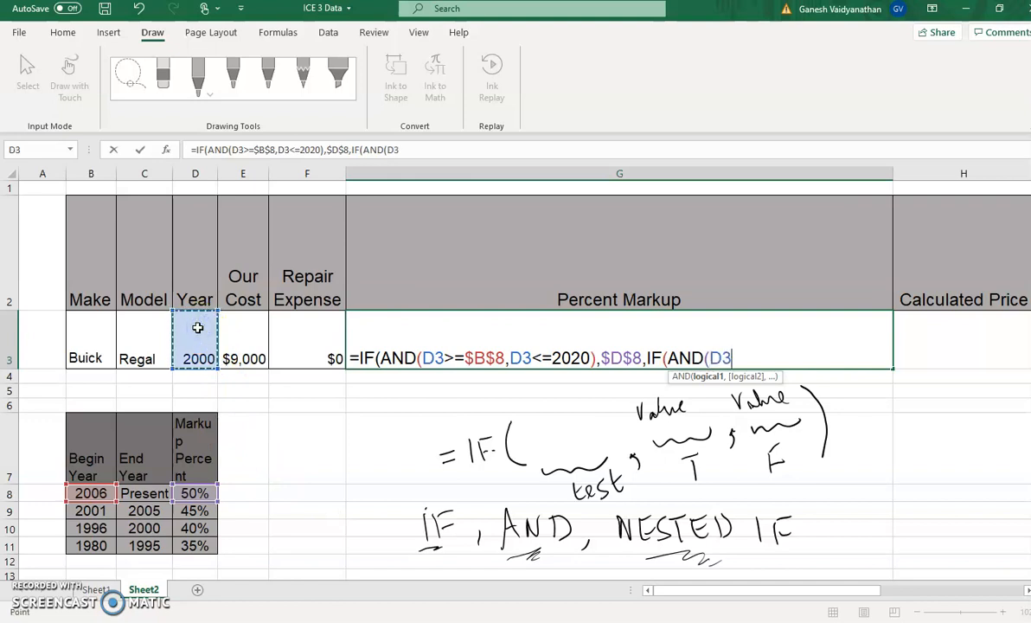
type(">=")
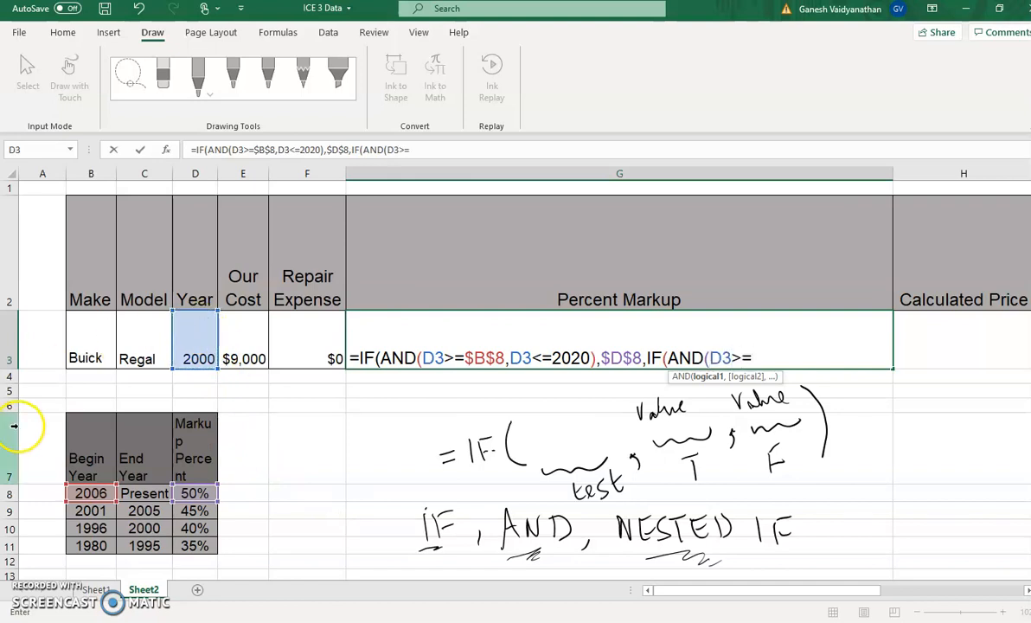
left_click(96, 510)
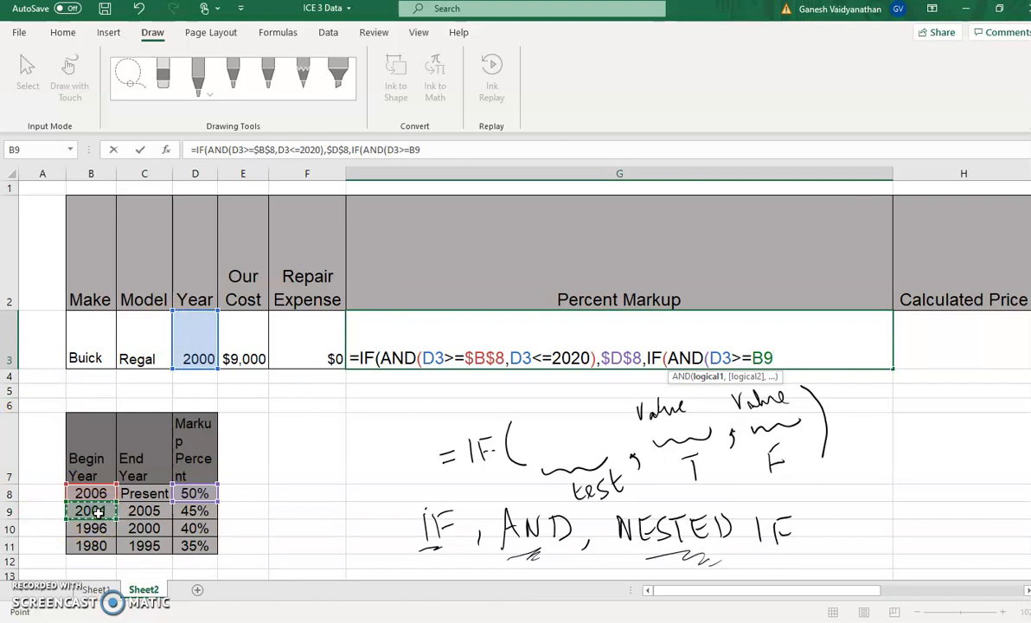
type(",")
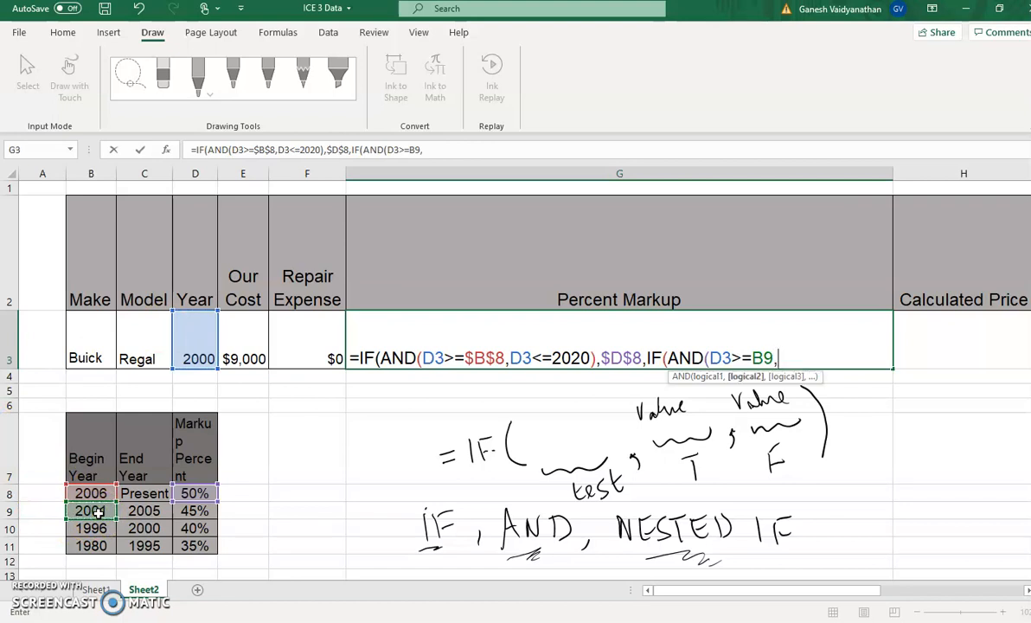
left_click(195, 352)
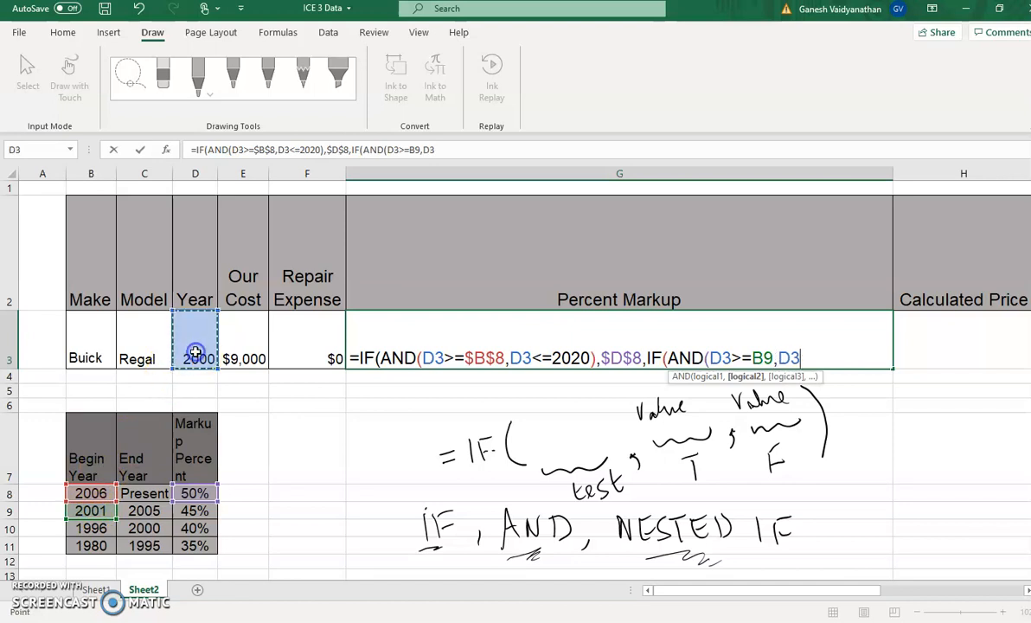
type("<=")
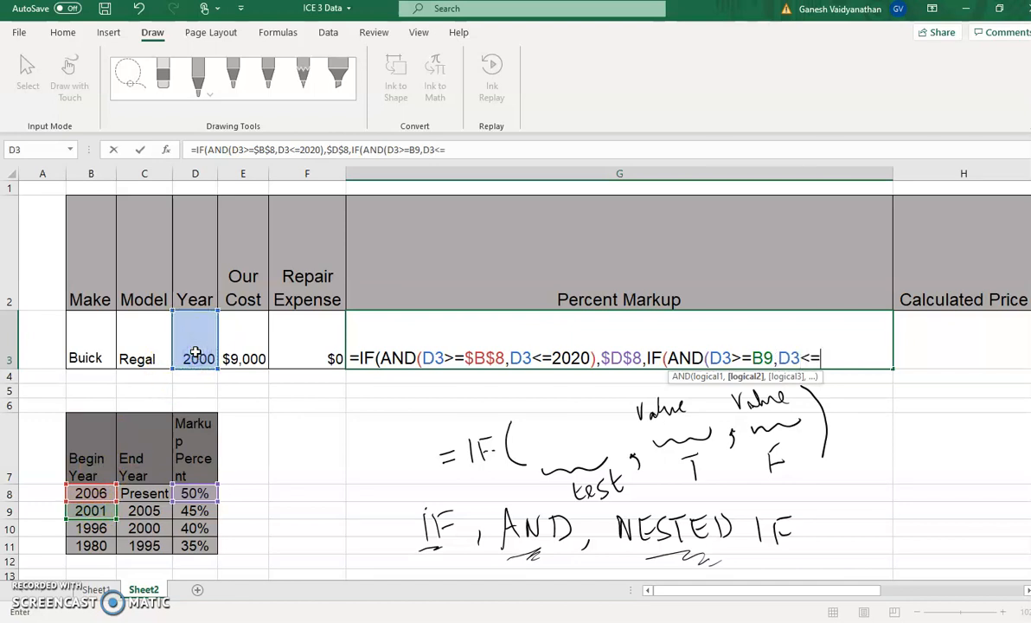
left_click(141, 512)
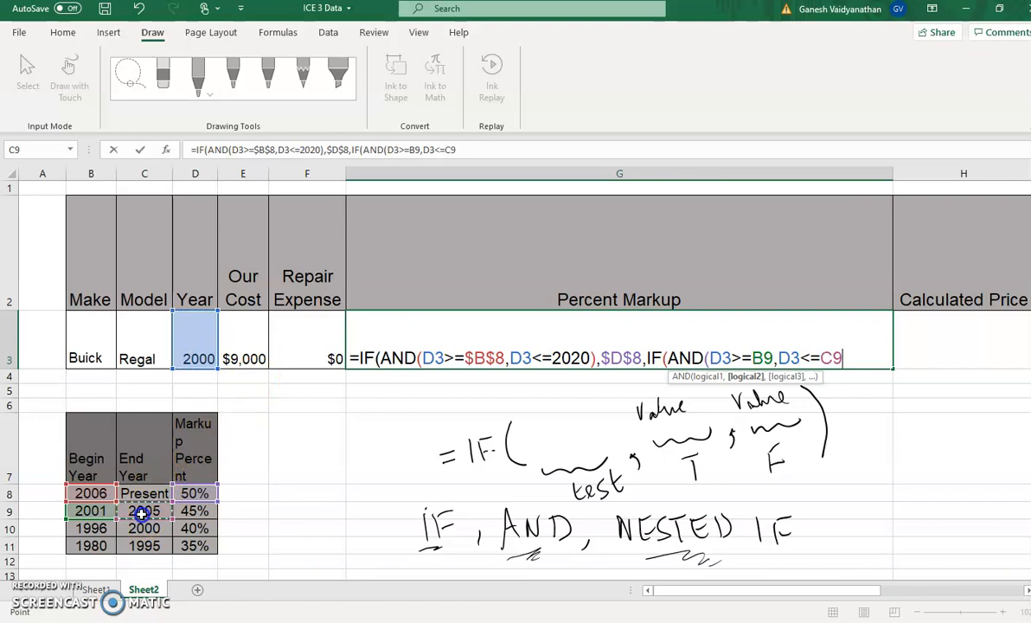
type(")")
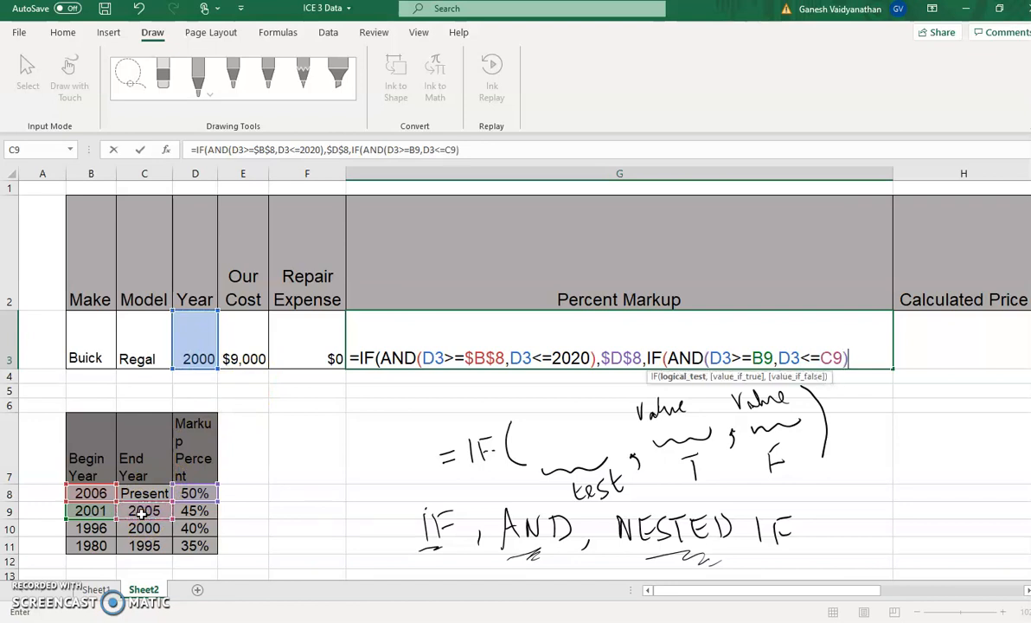
type(",")
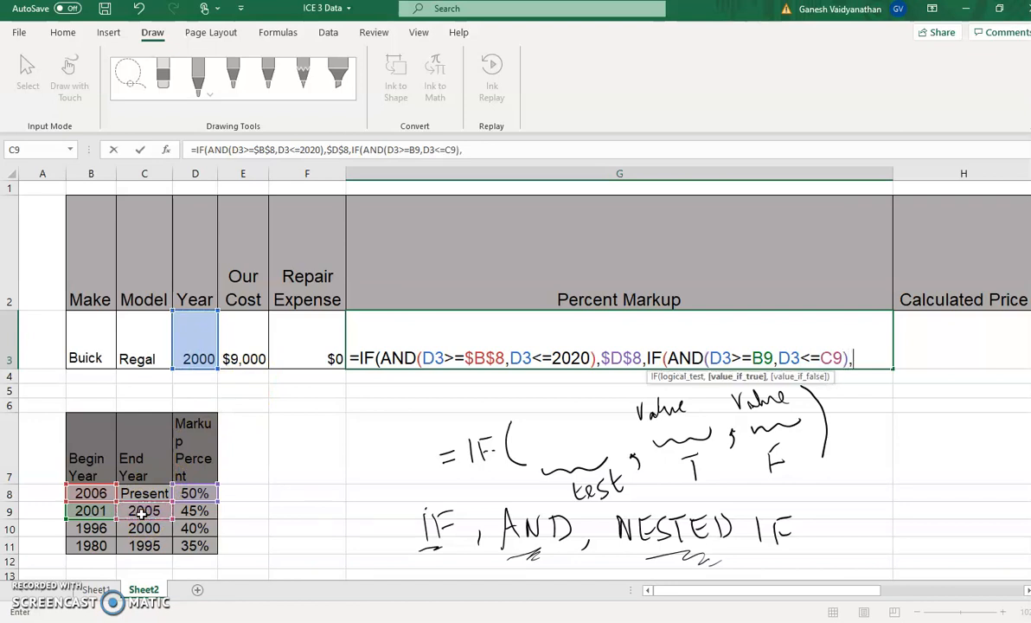
left_click(203, 511)
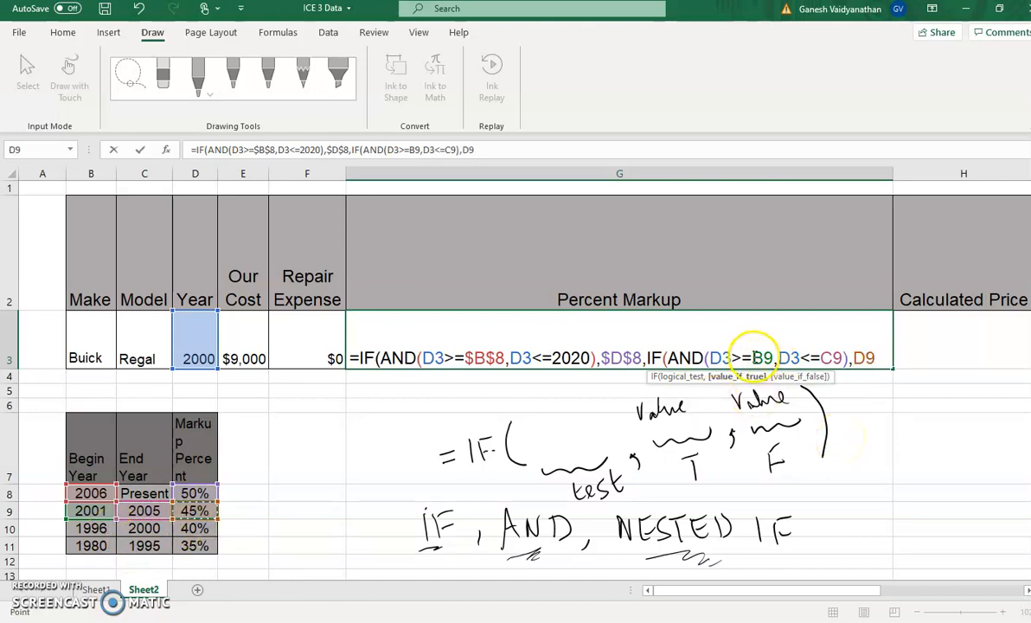
Make the B9, C9 and D9 references in the G3 formula absolute as $B$9, $C$9 and $D$9
left_click(754, 358)
type("$")
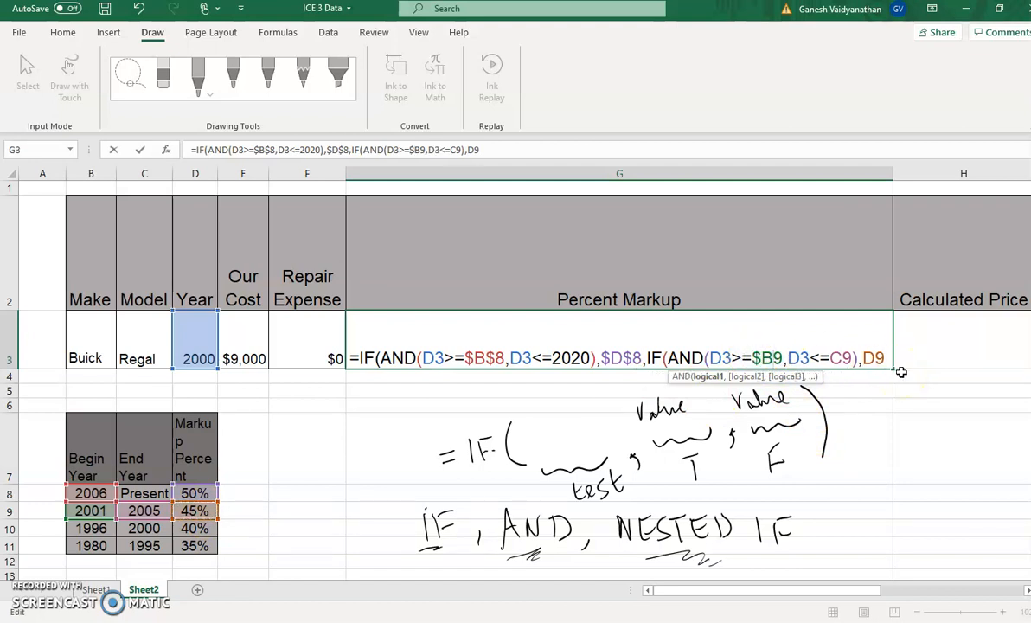
key("Right")
type("$")
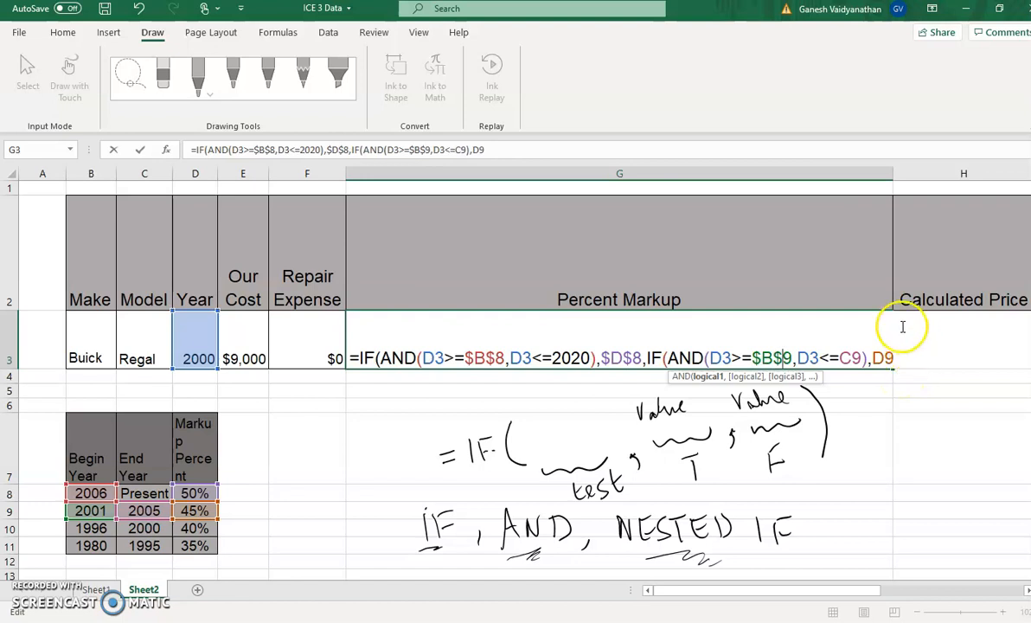
left_click(839, 357)
type("$B")
type("$C$")
left_click(891, 358)
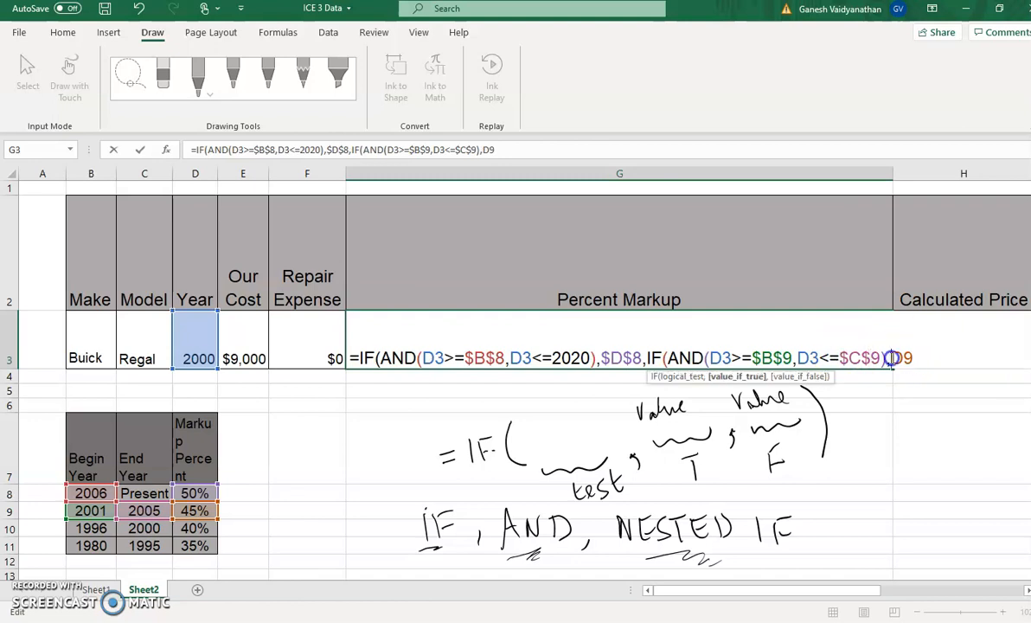
type("$")
left_click(913, 357)
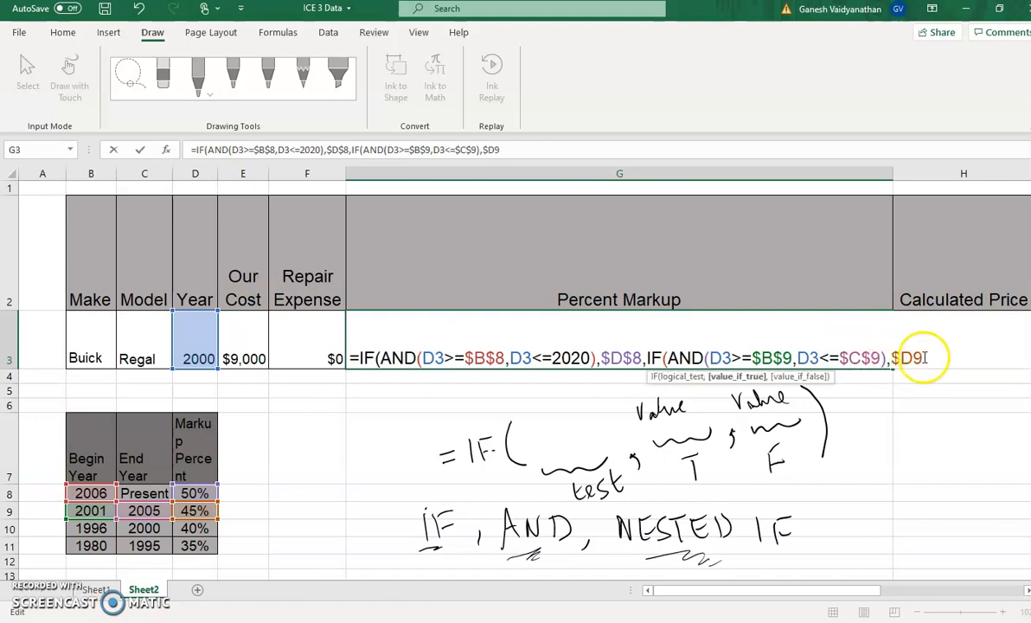
type("$")
Begin a third IF(AND( in the G3 formula as the second IF's value if false
left_click(956, 357)
type(",")
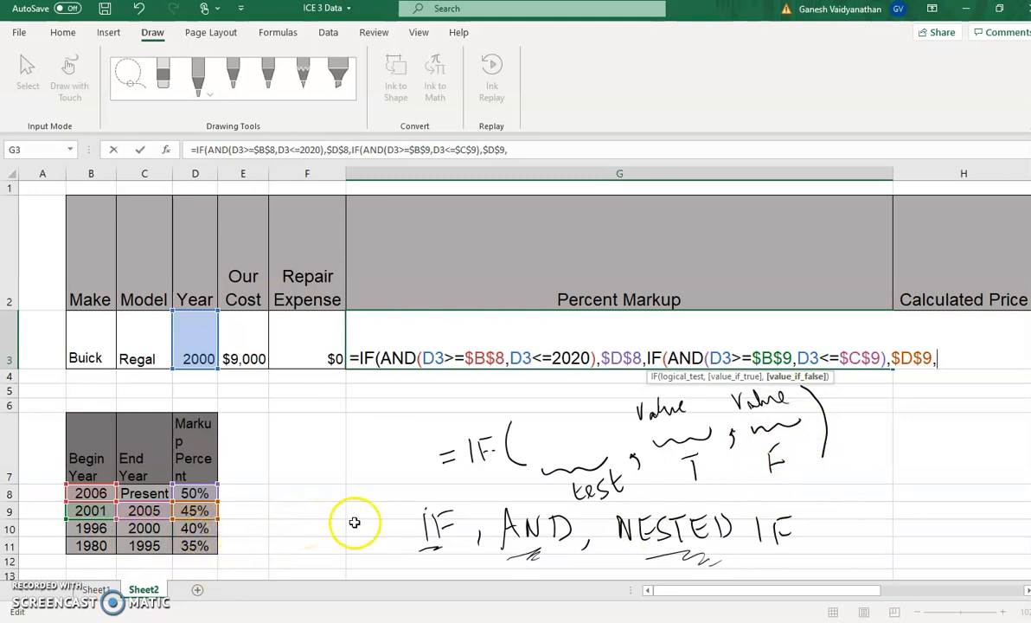
type("IF(")
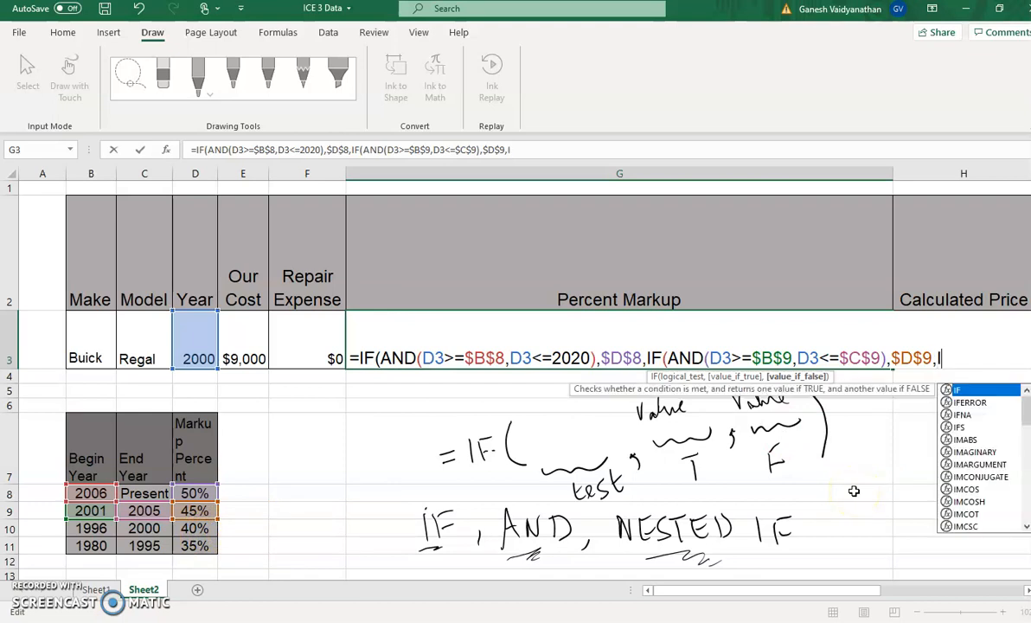
type("AND(")
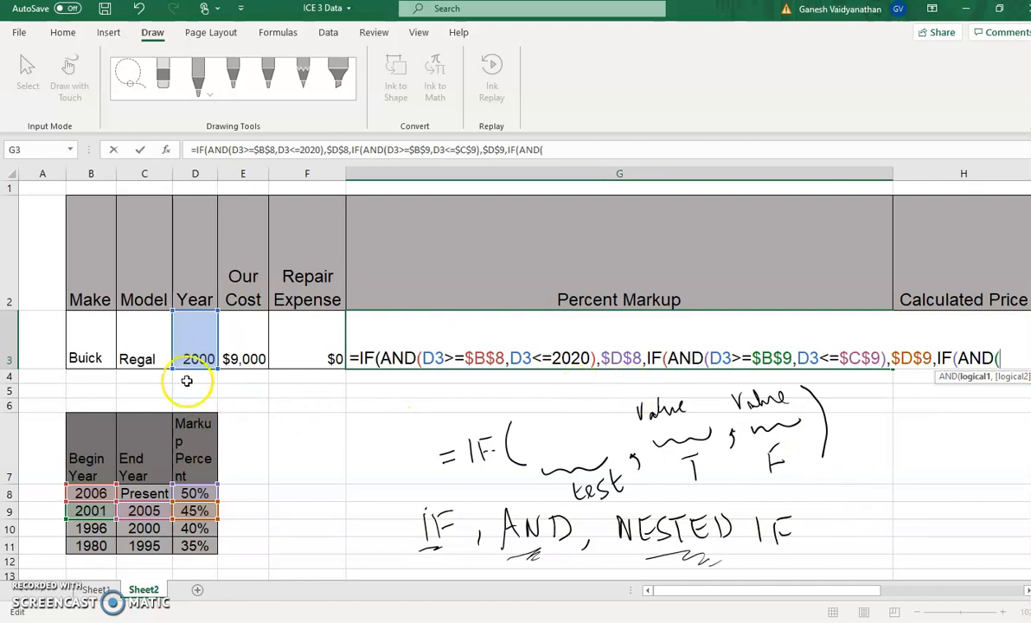
Fill the third AND test with the conditions D3>=B10 and D3<=C10, and close its parenthesis
left_click(199, 354)
type(">")
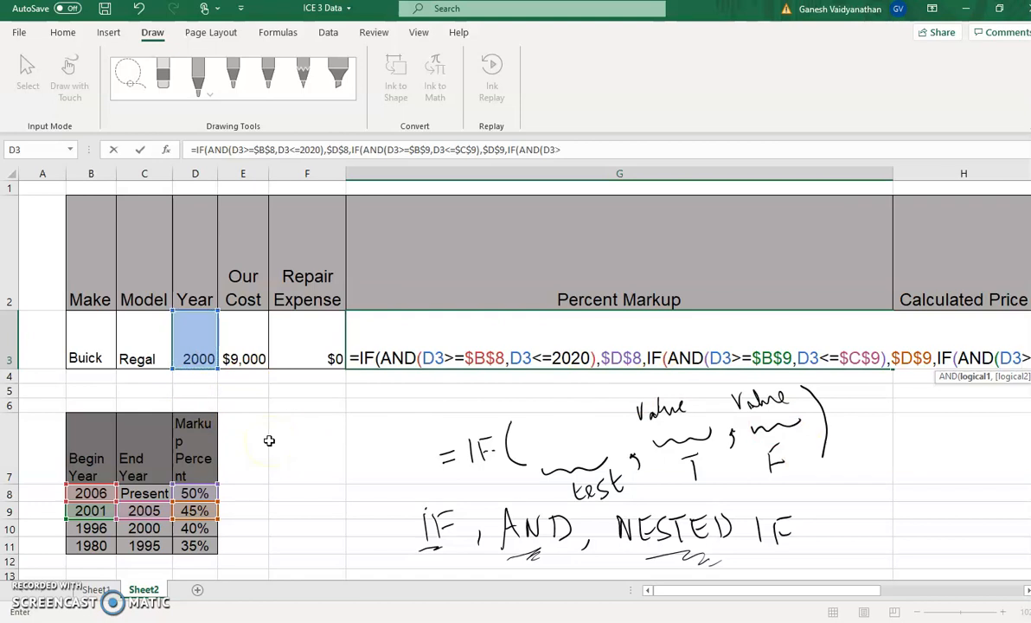
type("+")
key("BackSpace")
type("=")
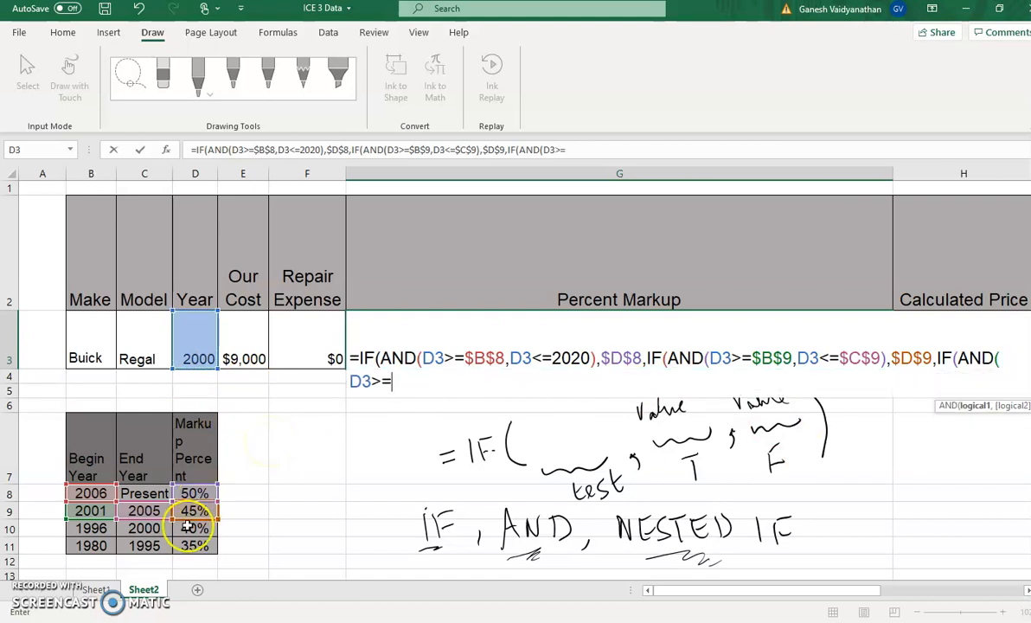
left_click(101, 528)
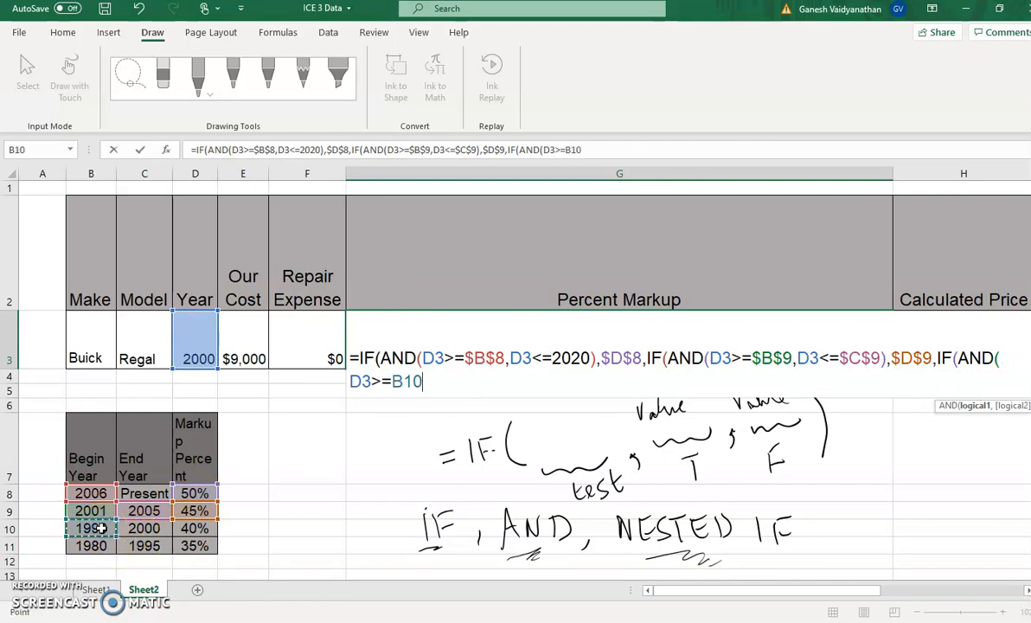
type(",")
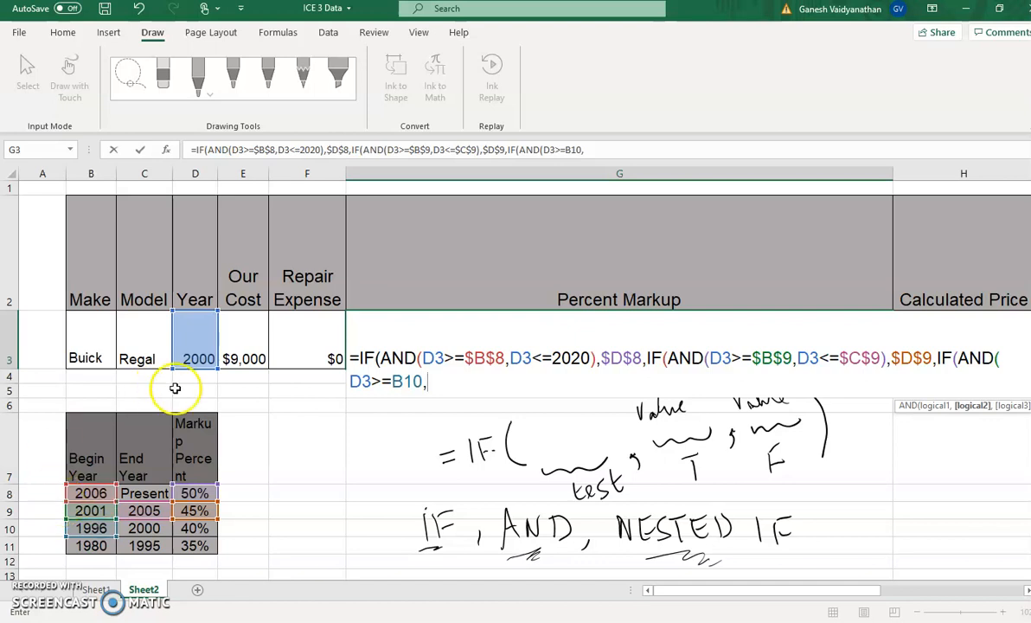
left_click(204, 347)
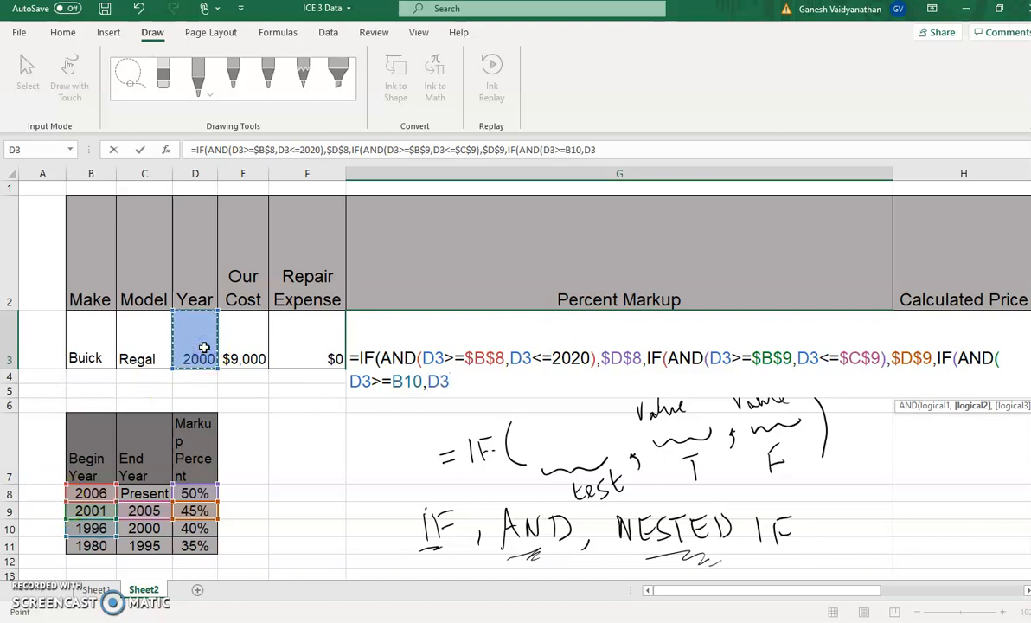
type("<=")
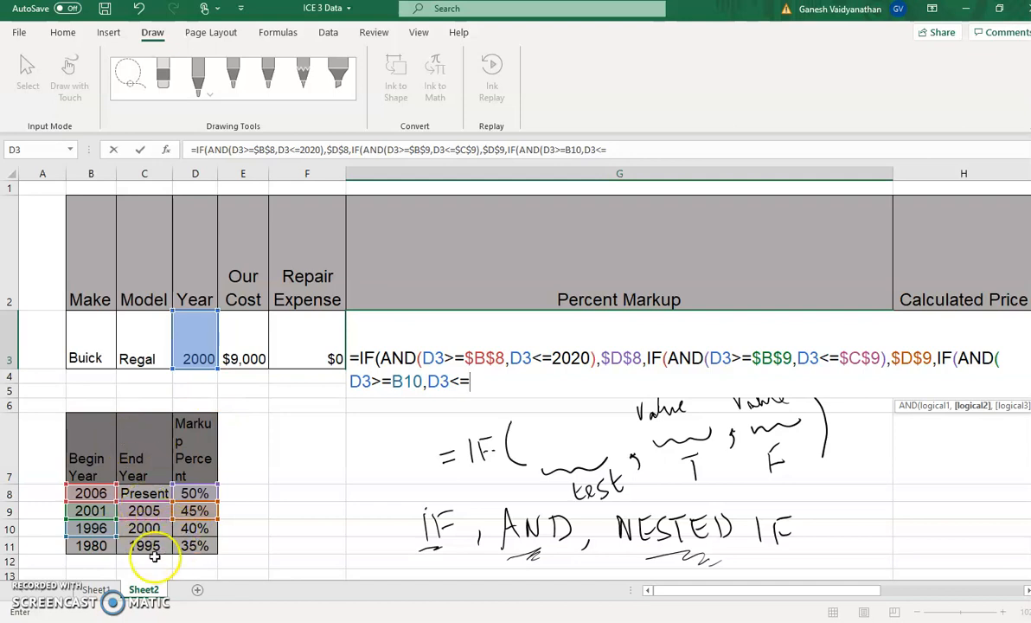
left_click(159, 528)
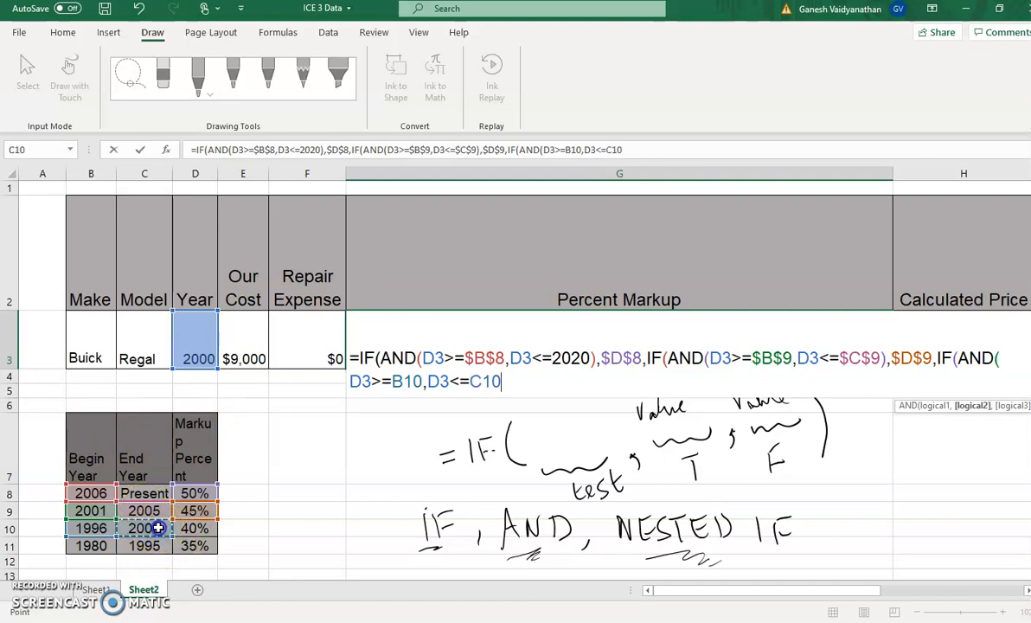
type(")")
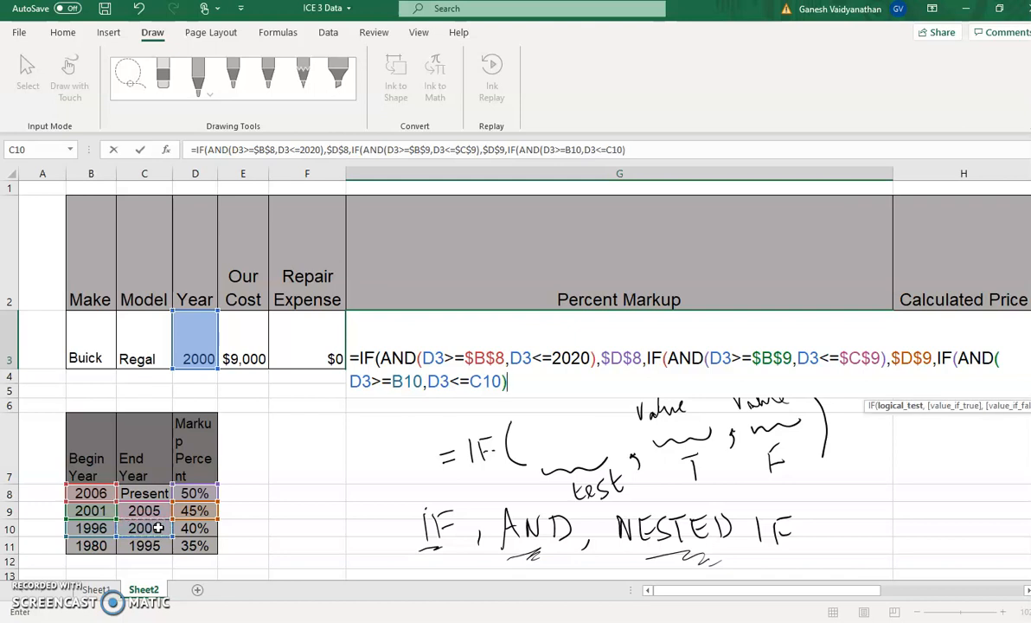
type(",")
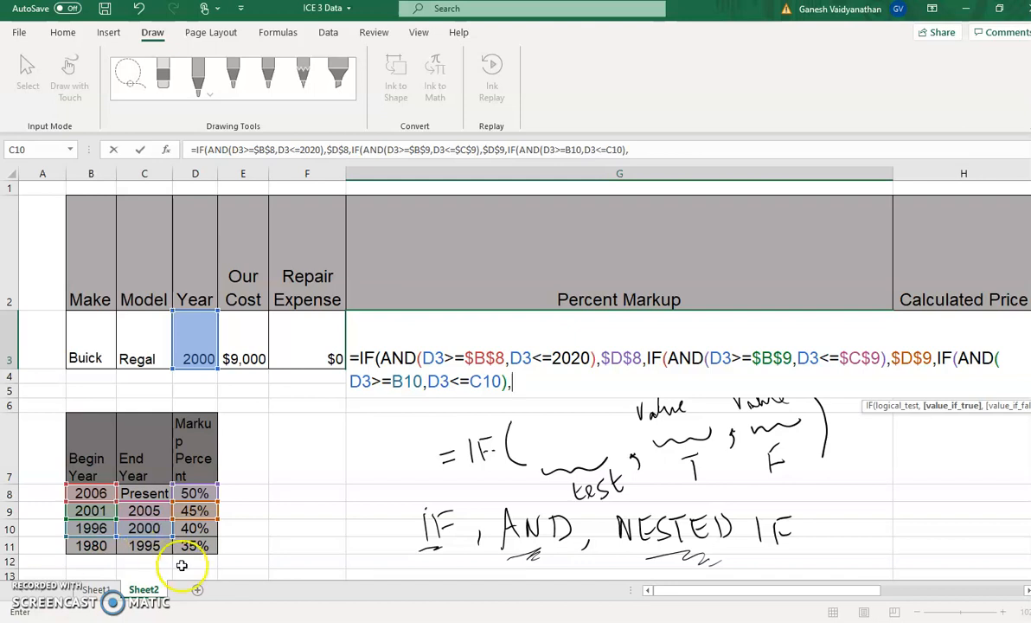
Add D10 as the third IF's value if true, followed by a comma for the next argument
left_click(208, 528)
type(",")
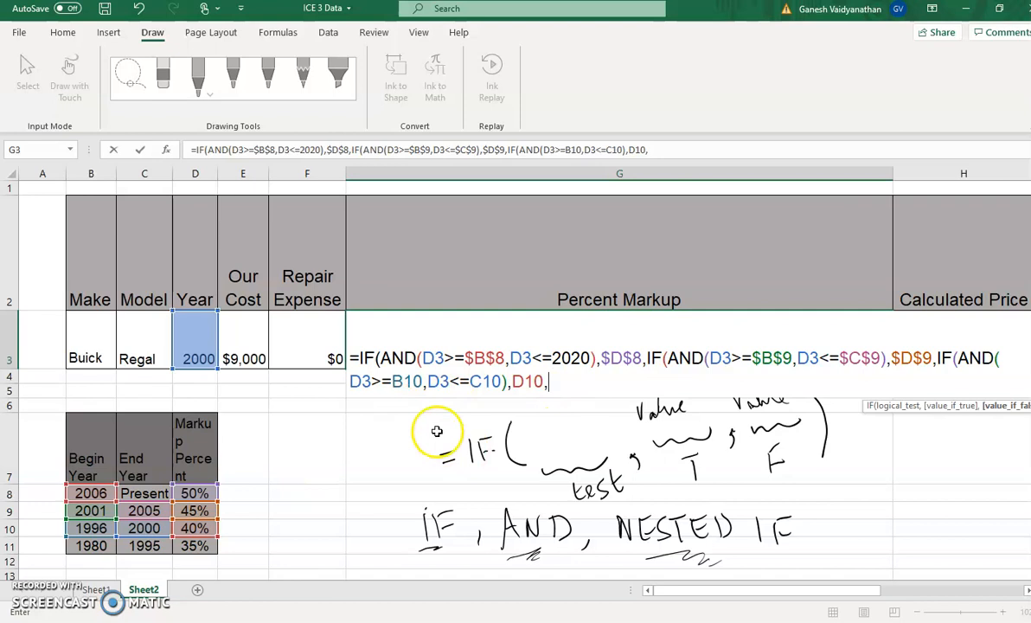
Make the B10, C10 and D10 references in the G3 formula absolute as $B$10, $C$10 and $D$10
left_click(392, 381)
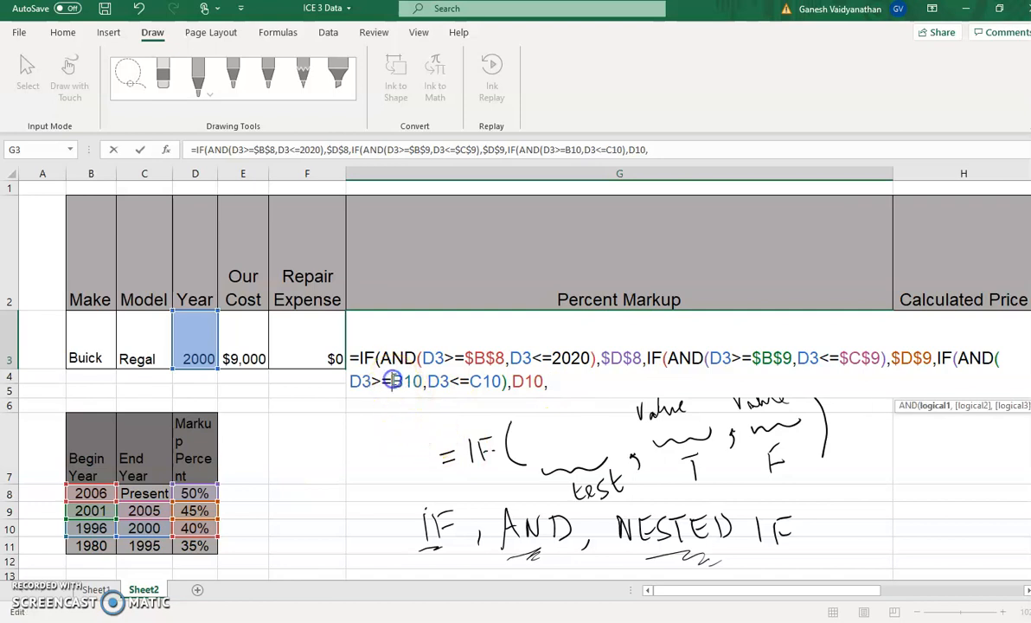
type("$")
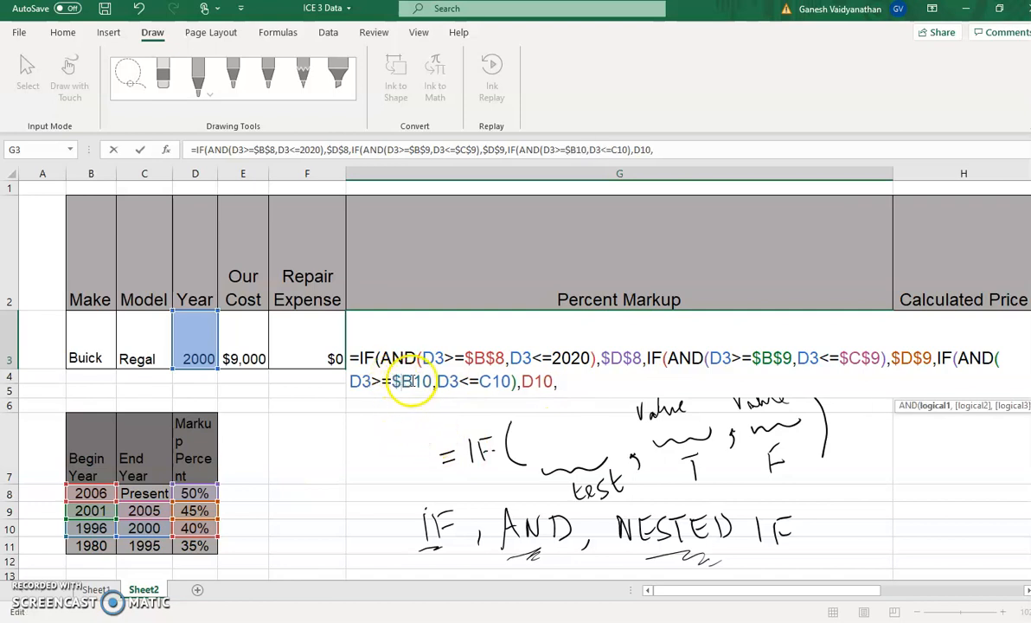
left_click(415, 381)
type("$")
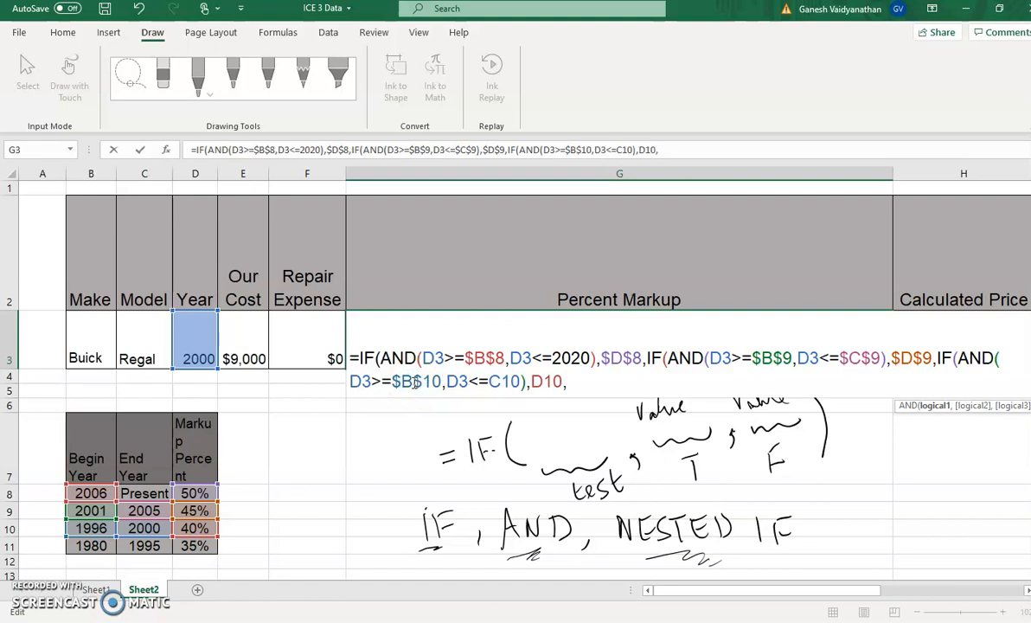
left_click(491, 381)
type("$")
left_click(510, 381)
type("$C$")
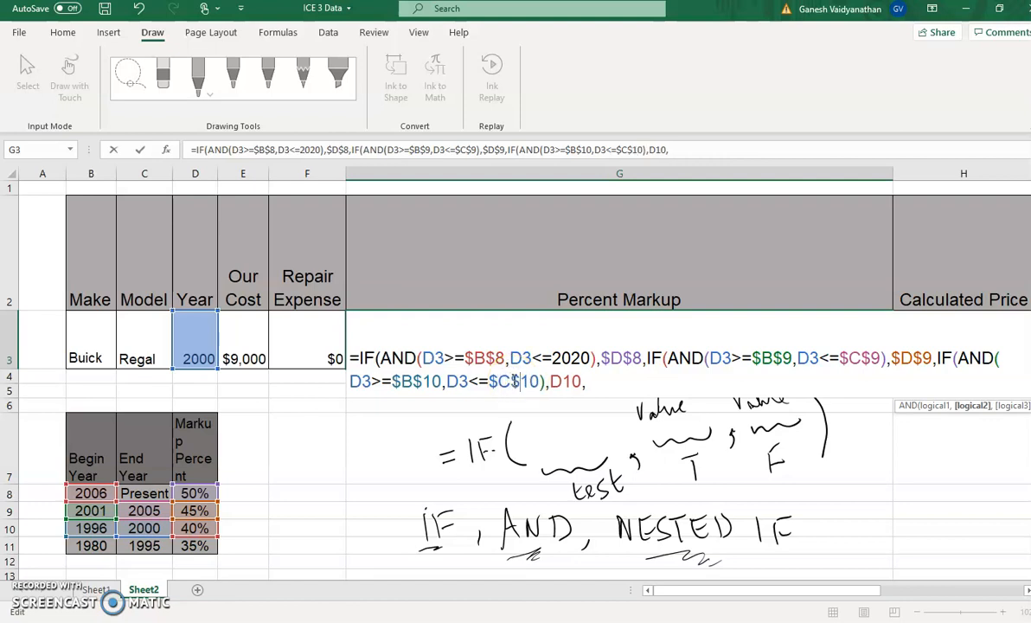
left_click(550, 381)
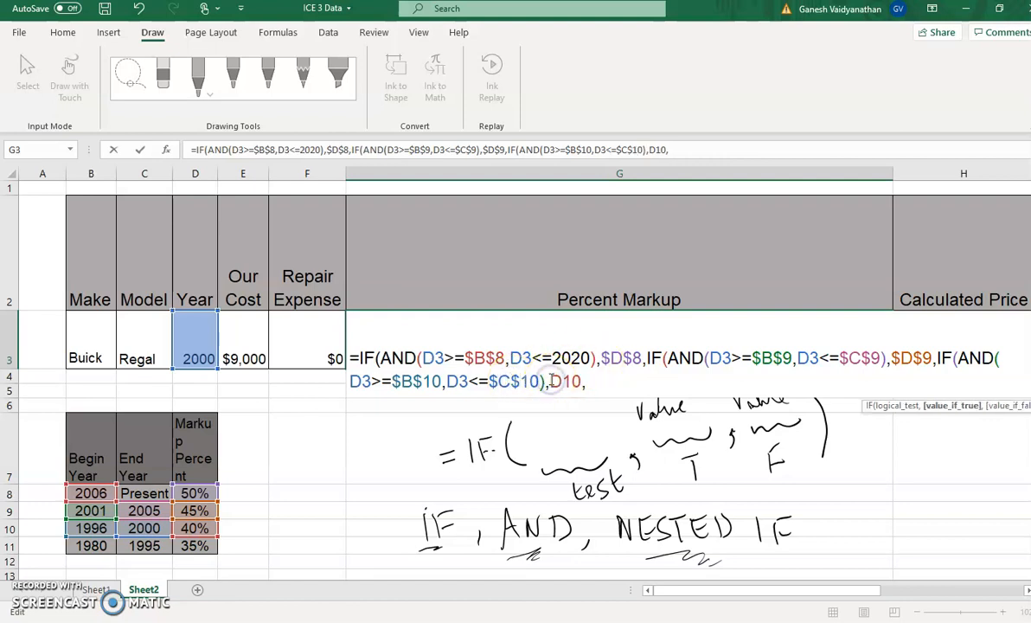
type("$")
left_click(574, 382)
type("$D$")
Add $D$11 as the third IF's value if false and close all three IF functions with )))
left_click(615, 382)
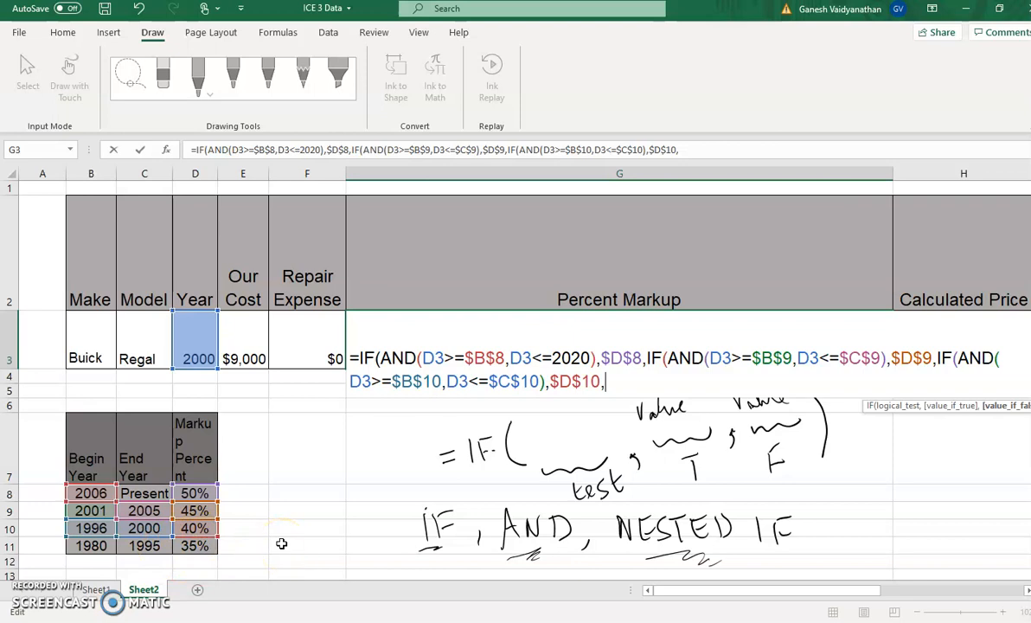
left_click(197, 546)
left_click(610, 386)
type("$D$11")
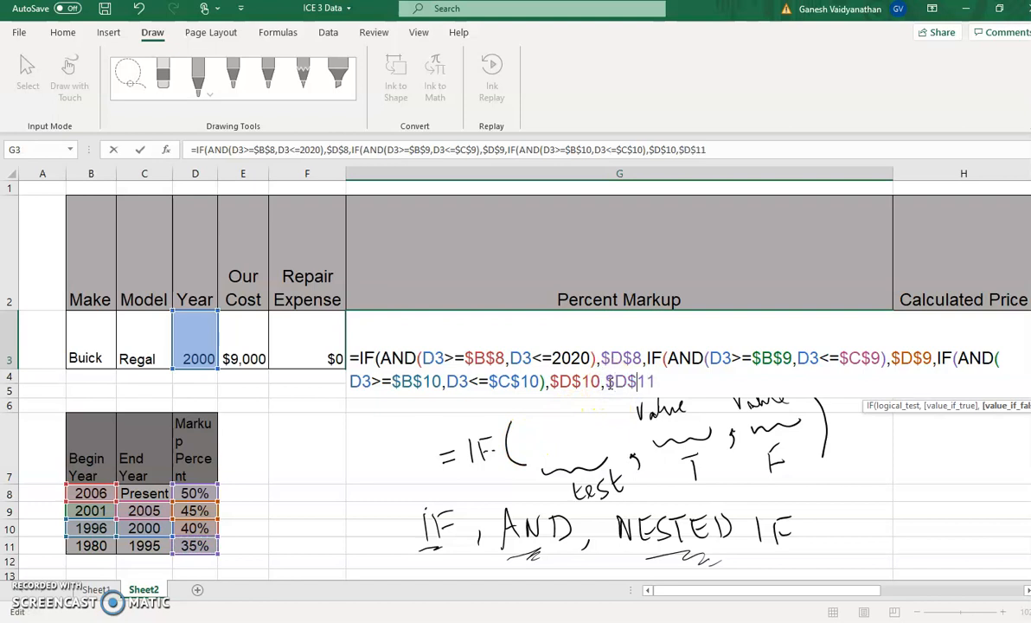
left_click(677, 387)
type("))")
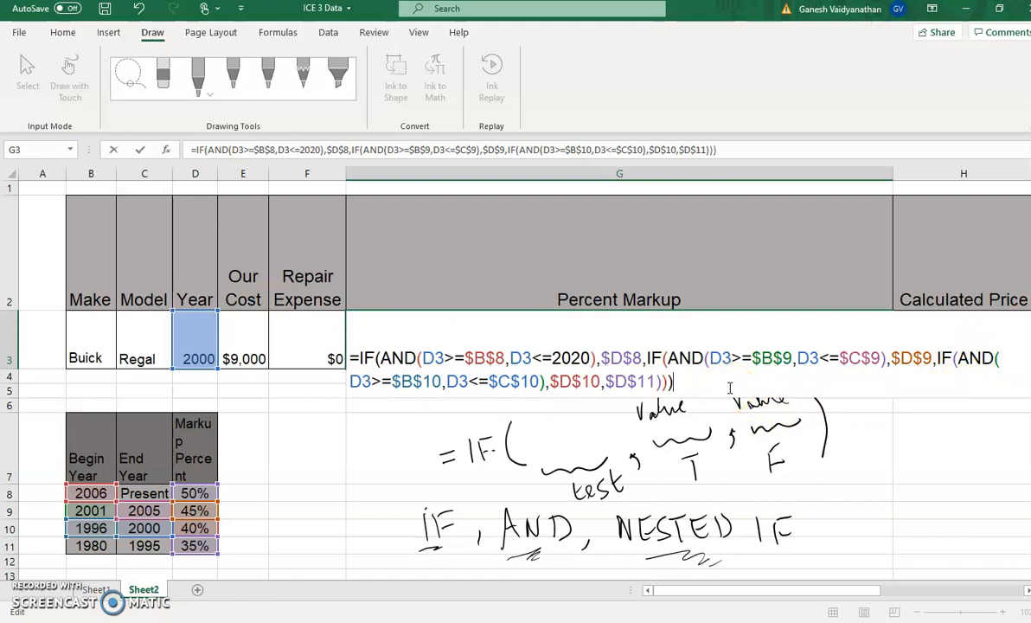
Re-enter the last closing parenthesis of the G3 nested IF formula and commit the formula
left_click(742, 147)
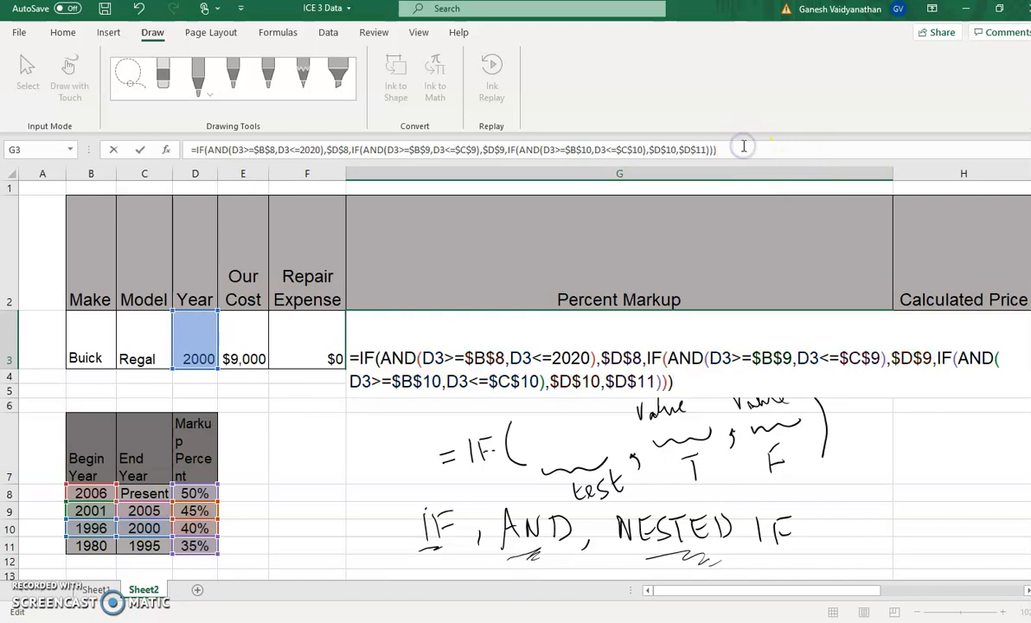
key("BackSpace")
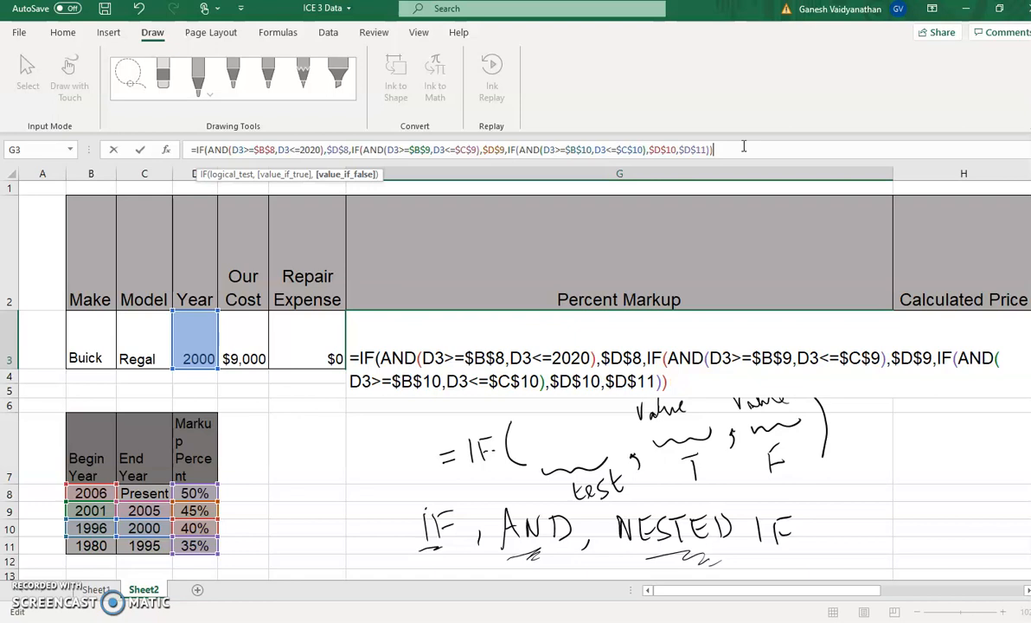
type(")")
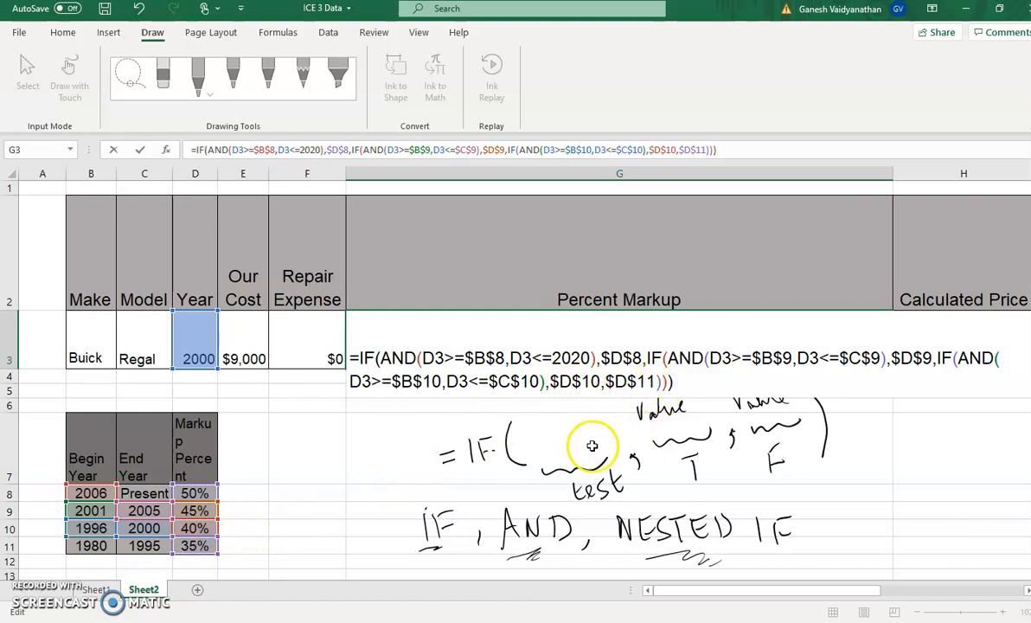
left_click(704, 390)
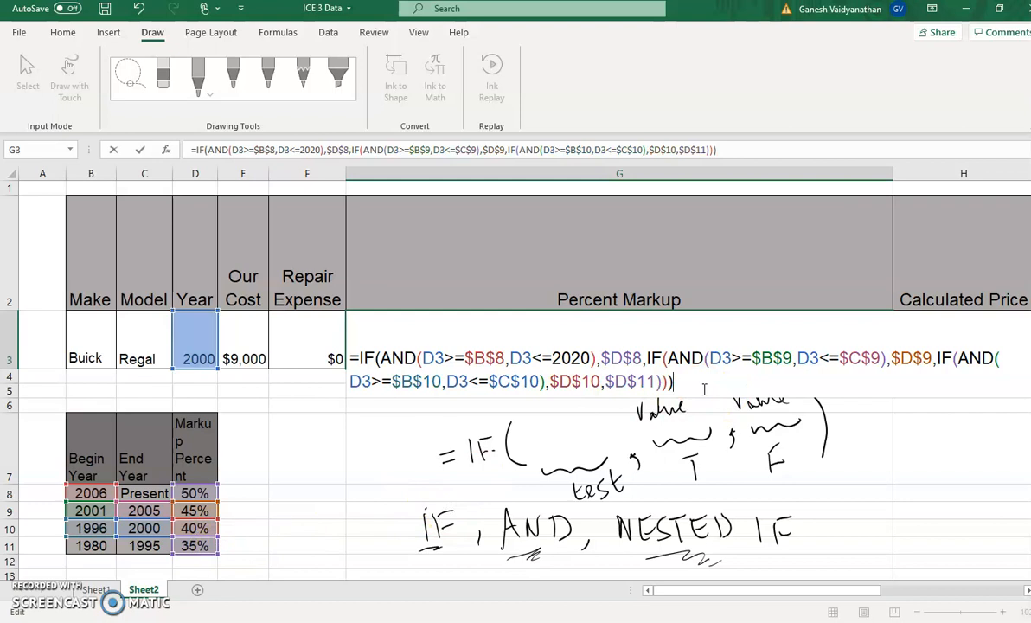
key("Return")
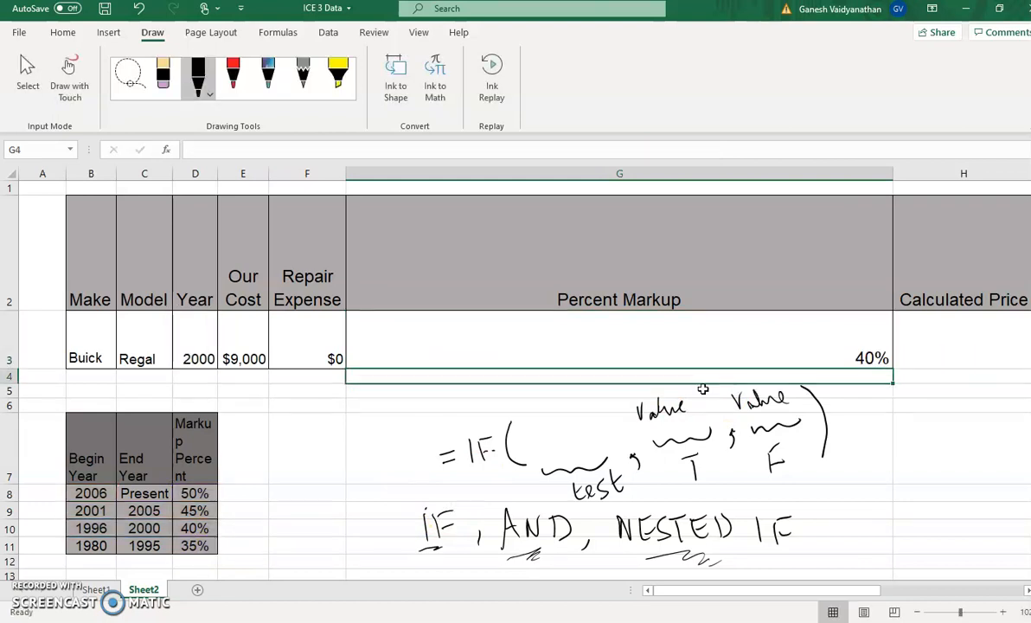
left_click(866, 357)
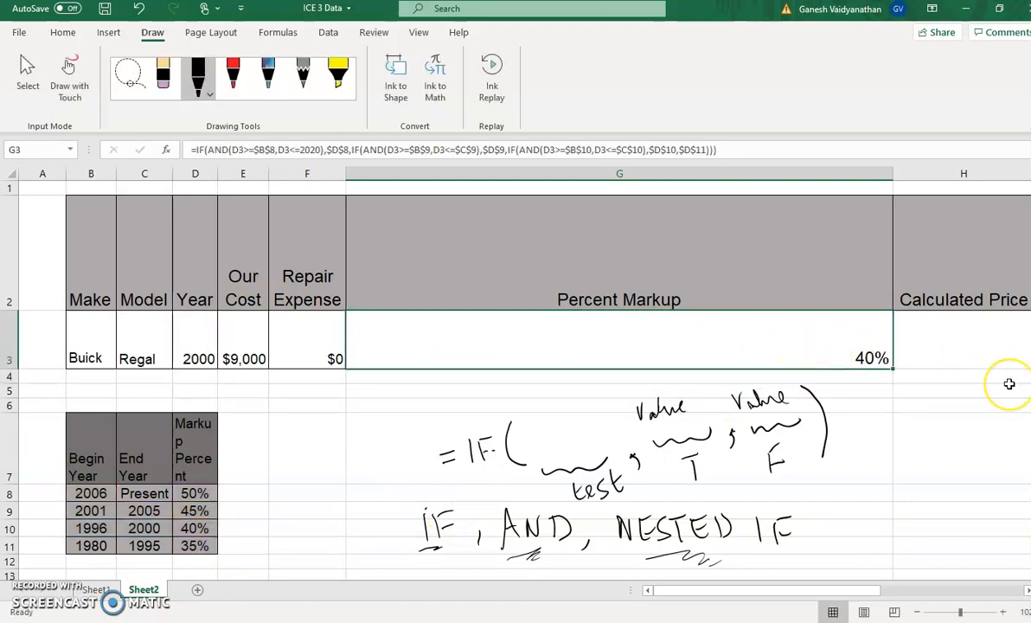
Calculate the price in H3 with the formula =(E3+F3)*(1+G3)
left_click(977, 342)
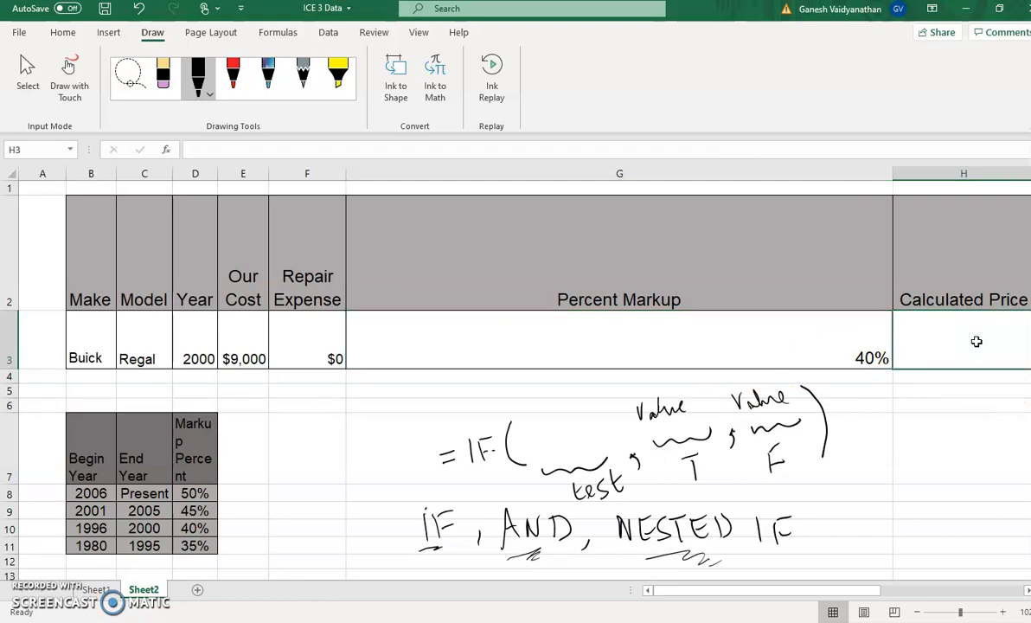
type("=")
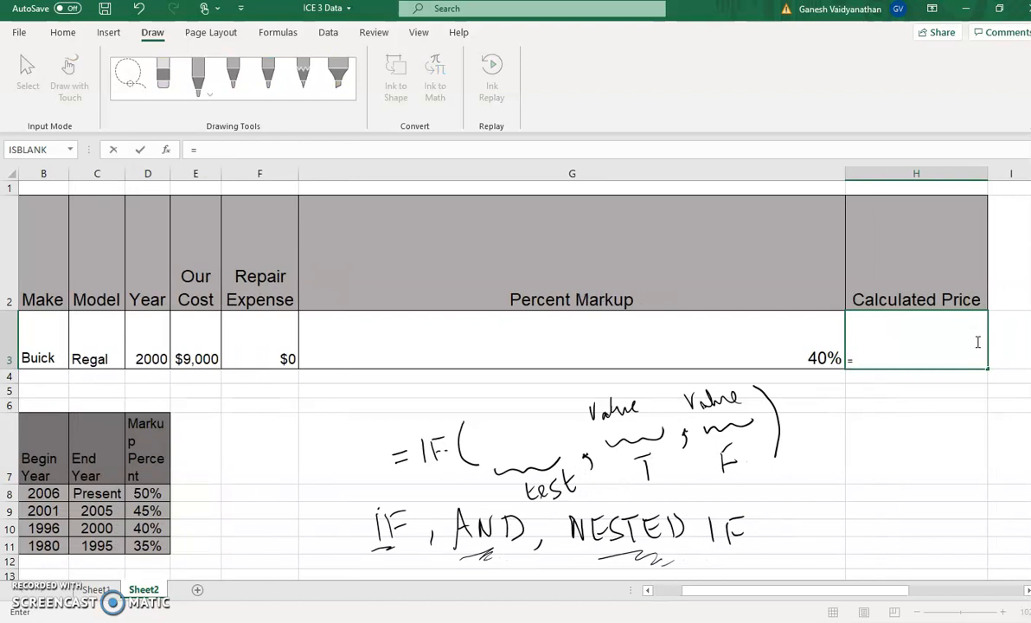
type("(")
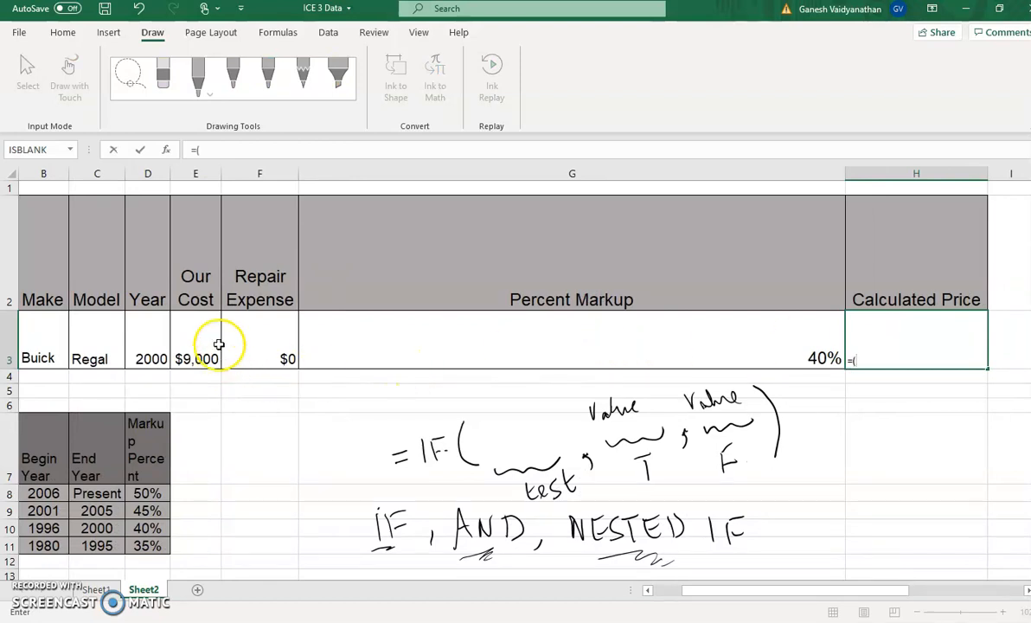
left_click(206, 334)
type("+")
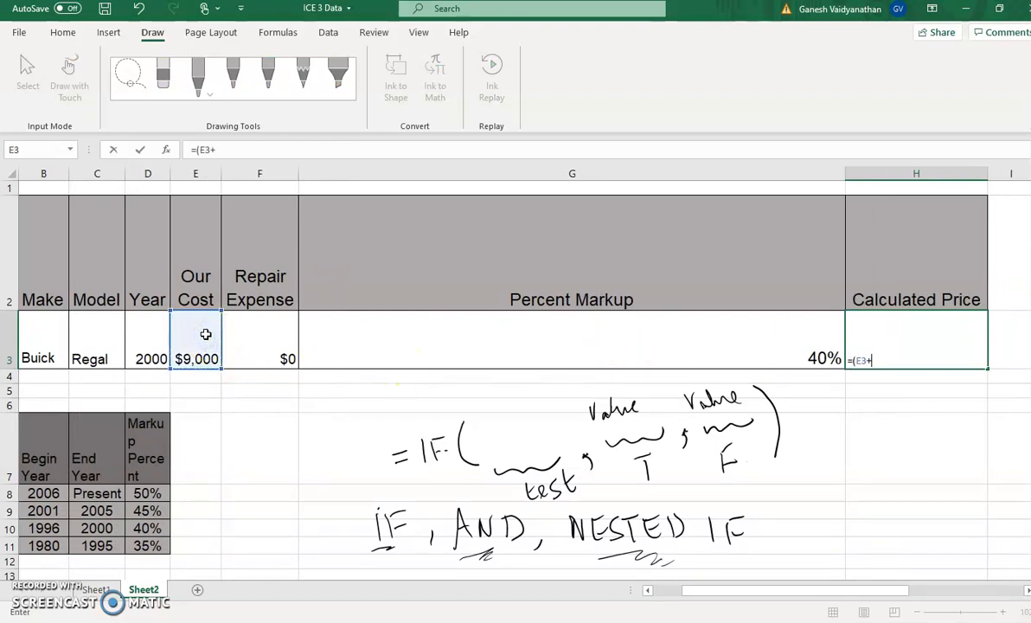
left_click(264, 330)
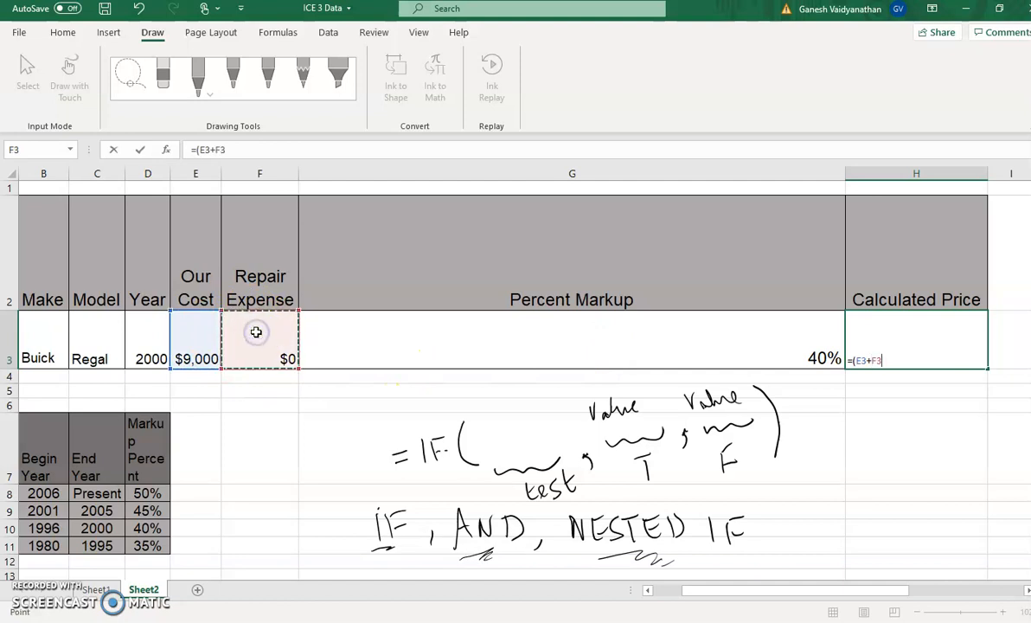
type(")*(1+")
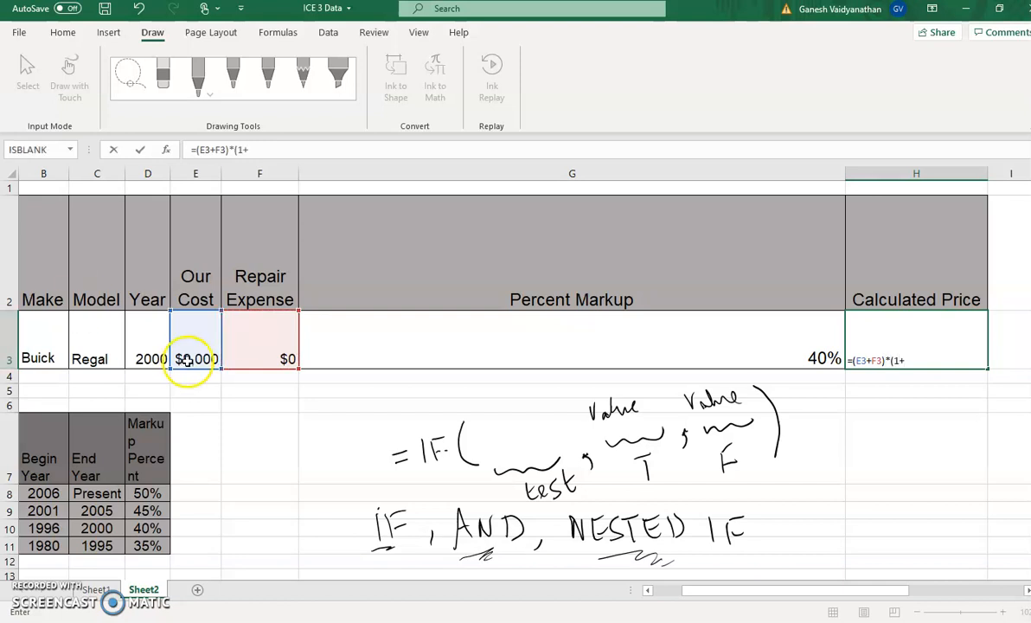
left_click(773, 347)
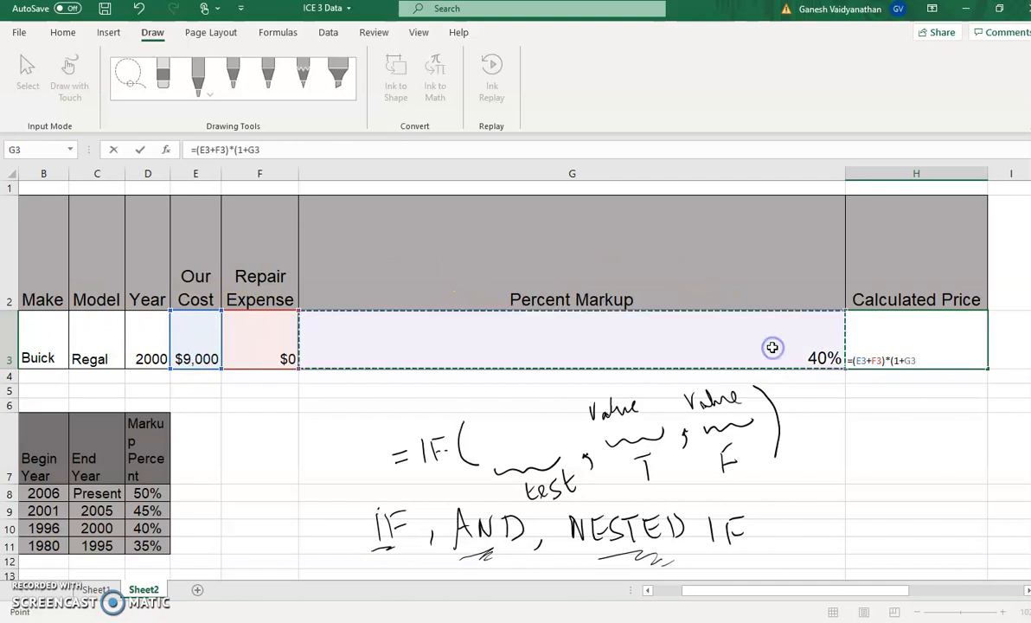
type(")")
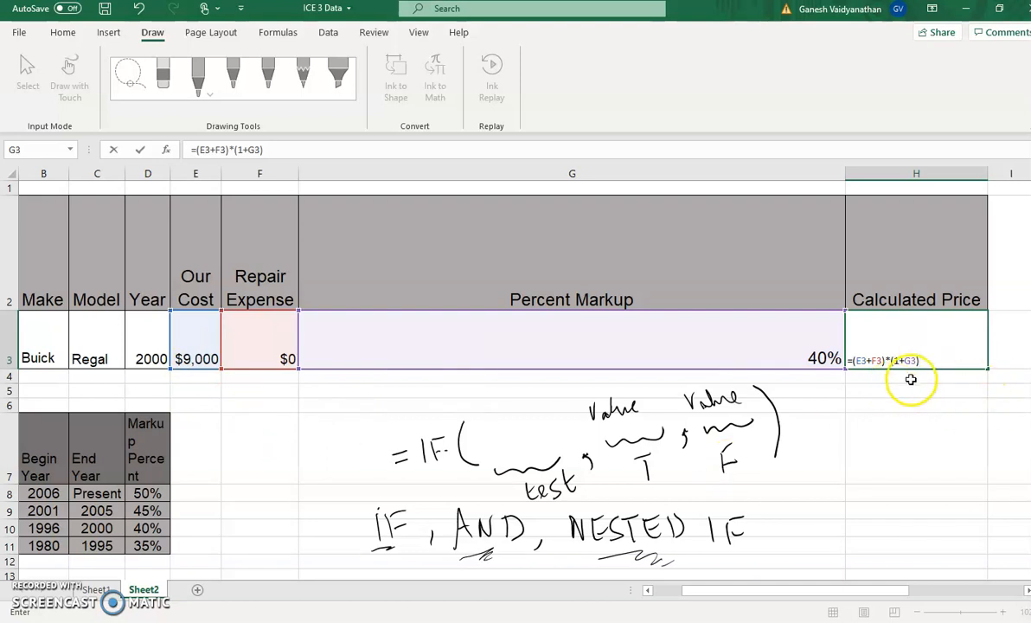
key("Return")
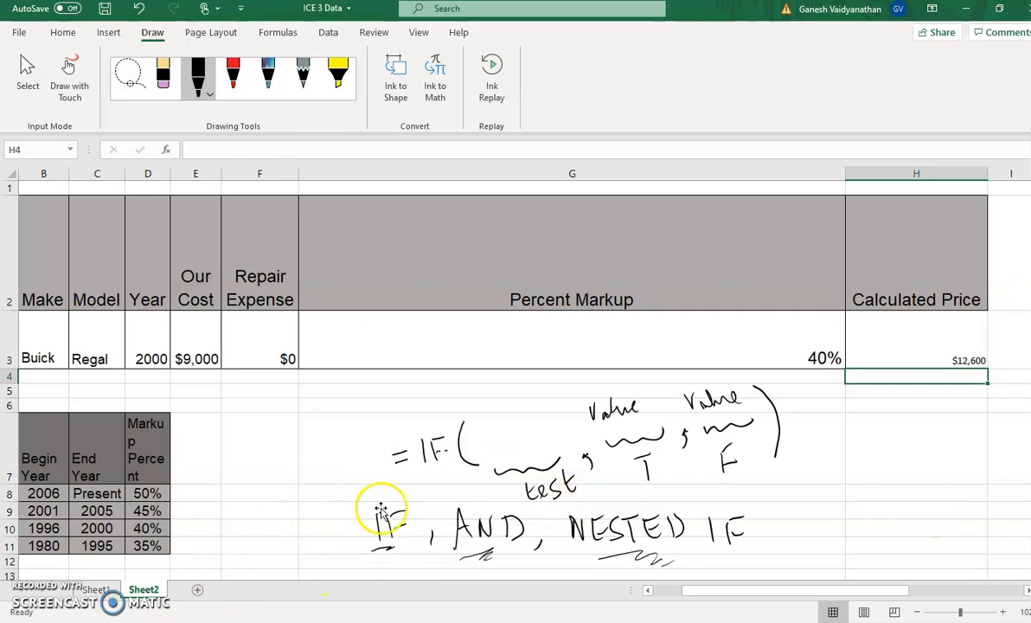
left_click(599, 345)
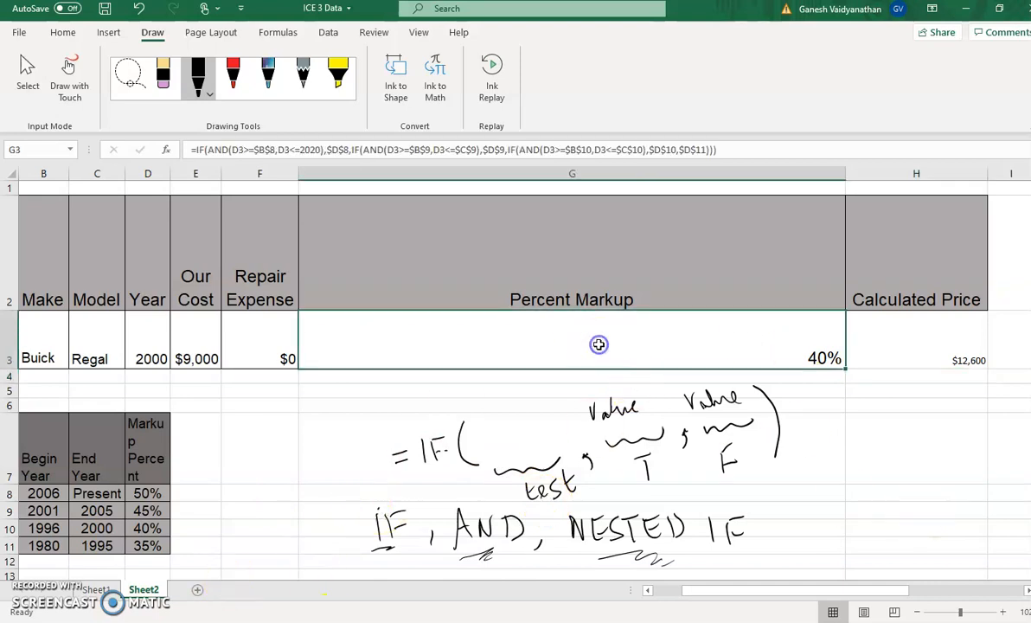
left_click(191, 150)
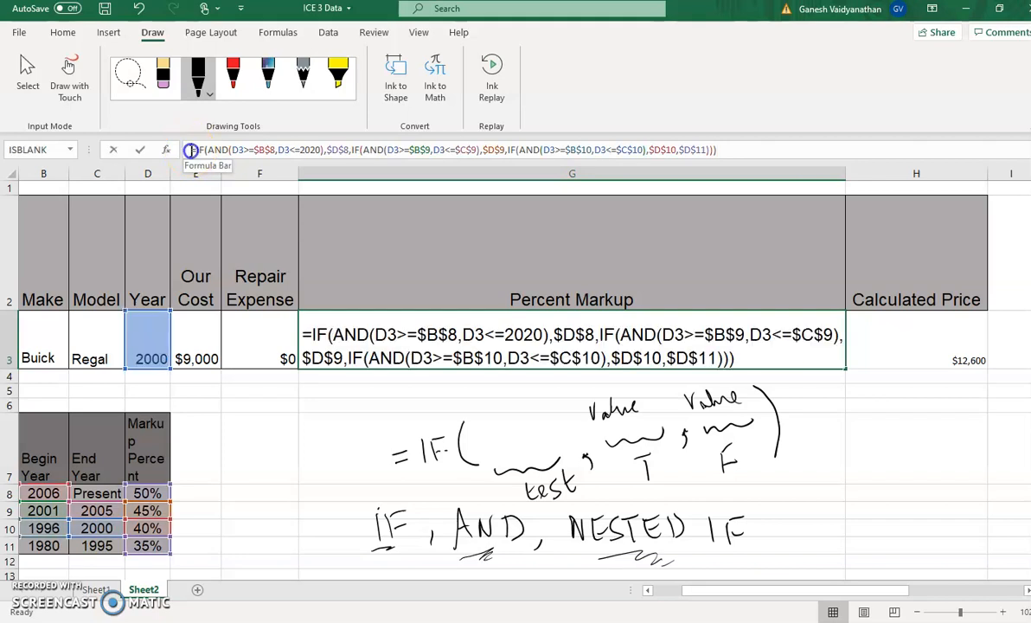
left_click_drag(190, 150, 752, 149)
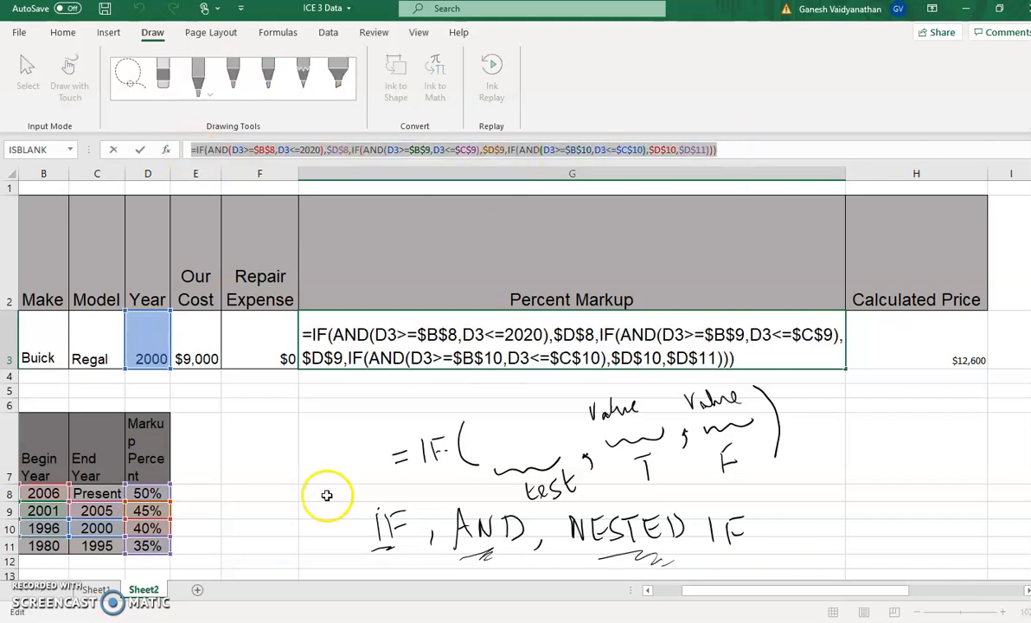
left_click(97, 589)
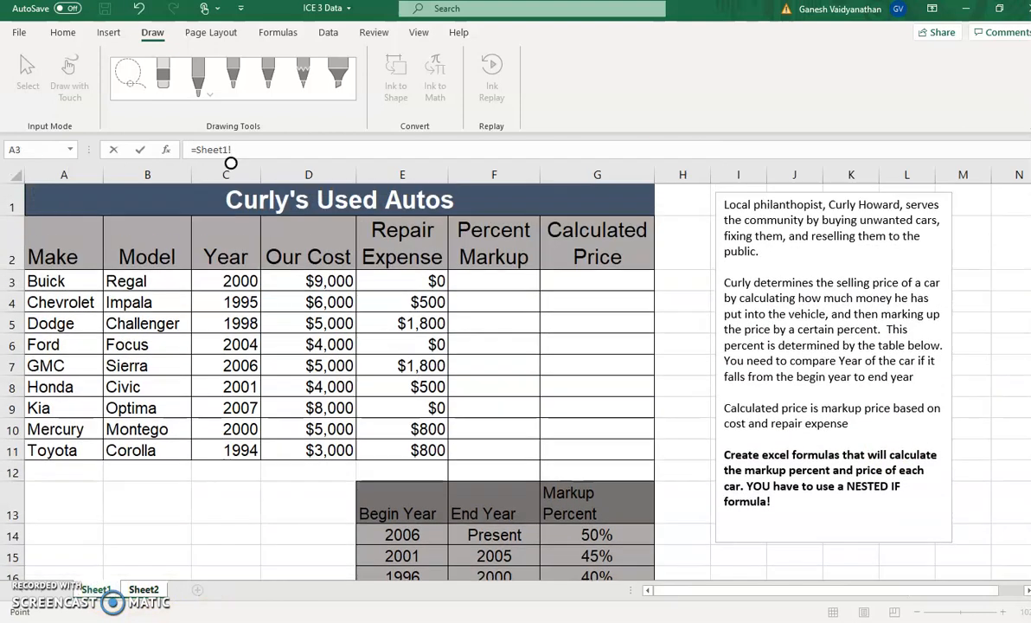
left_click(510, 282)
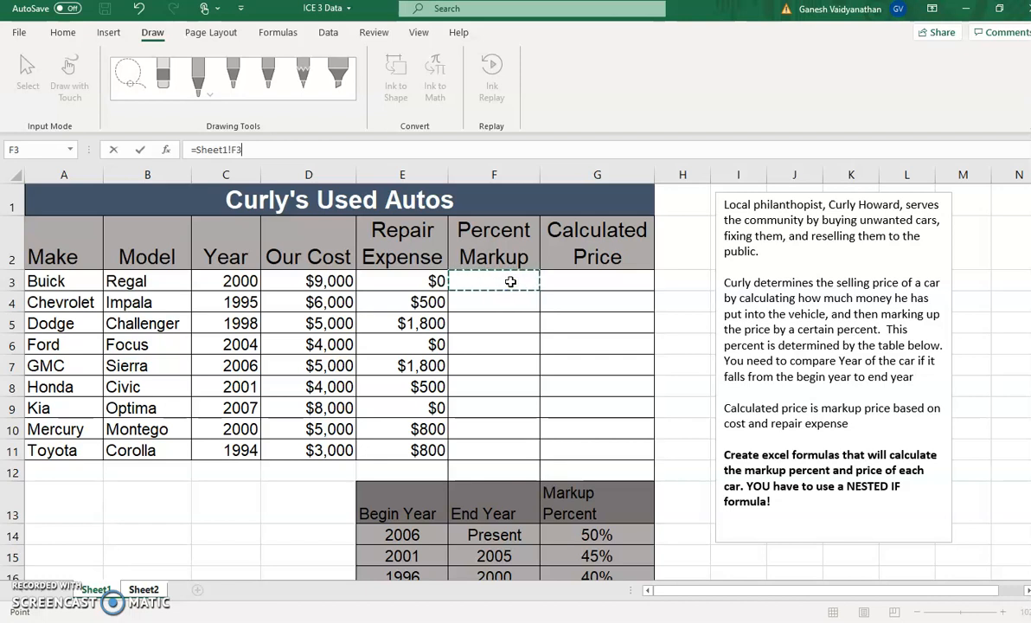
key("BackSpace")
key("BackSpace")
key("BackSpace")
key("BackSpace")
key("BackSpace")
key("BackSpace")
key("BackSpace")
key("BackSpace")
key("BackSpace")
key("BackSpace")
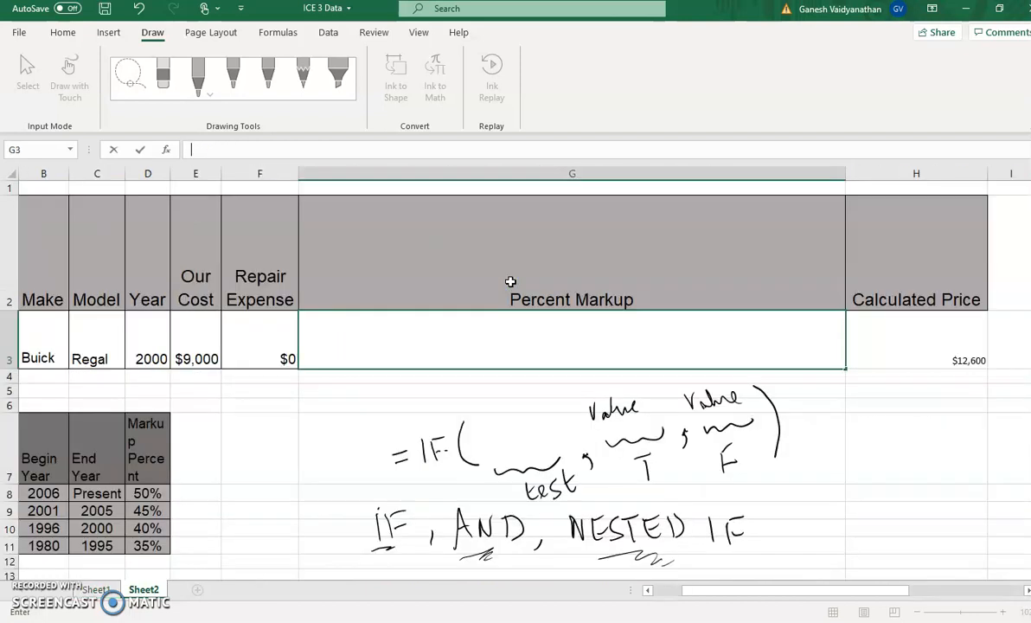
key("Escape")
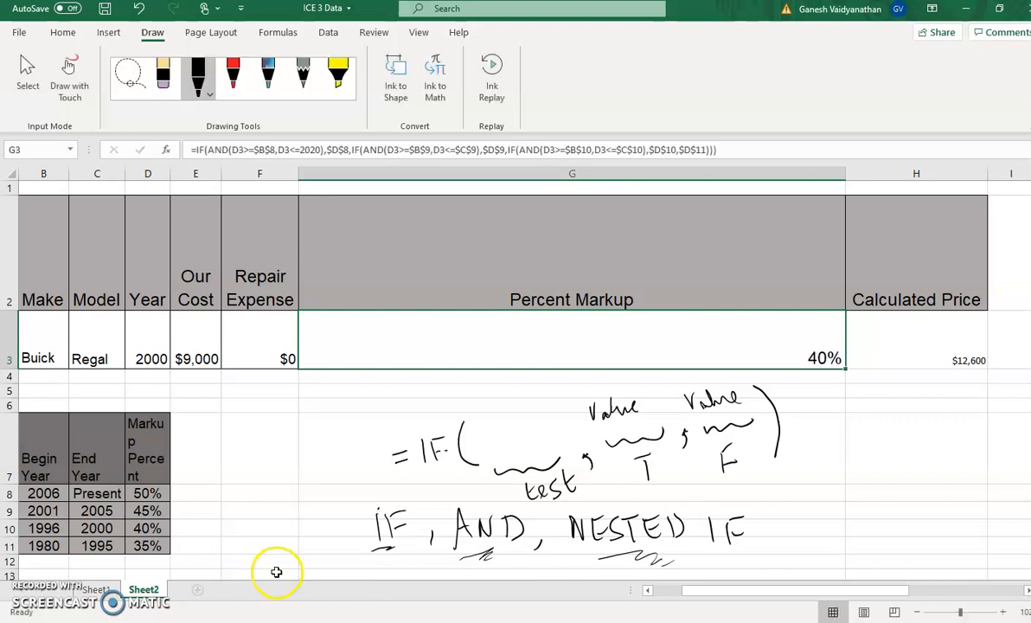
Start the percent markup formula for the Buick in cell F3 of Sheet1 with =IF(AND(
left_click(96, 590)
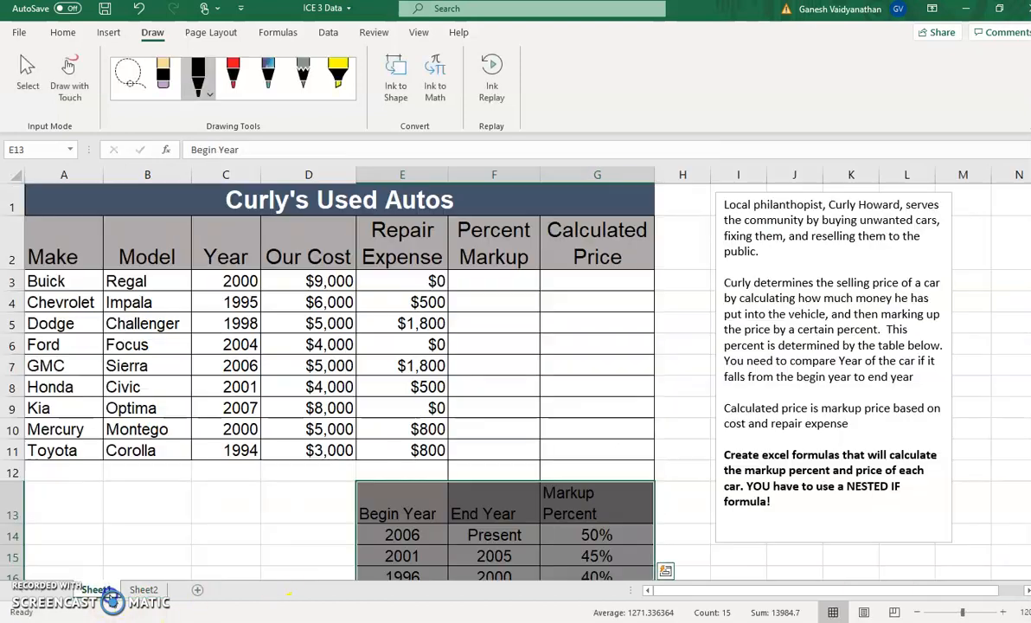
left_click(500, 286)
type("=")
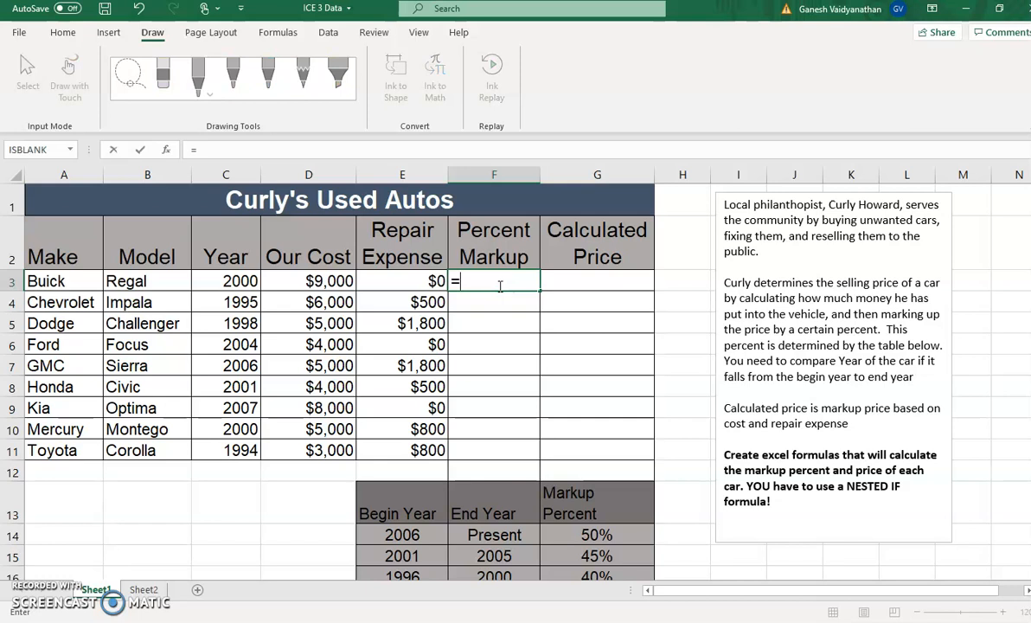
type("IF")
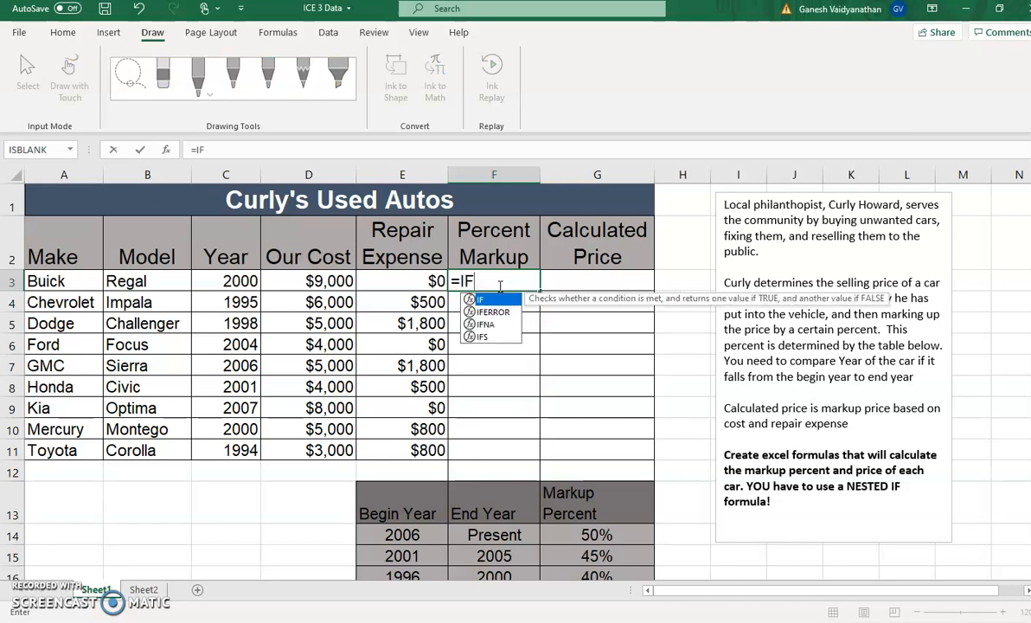
type("(AND(")
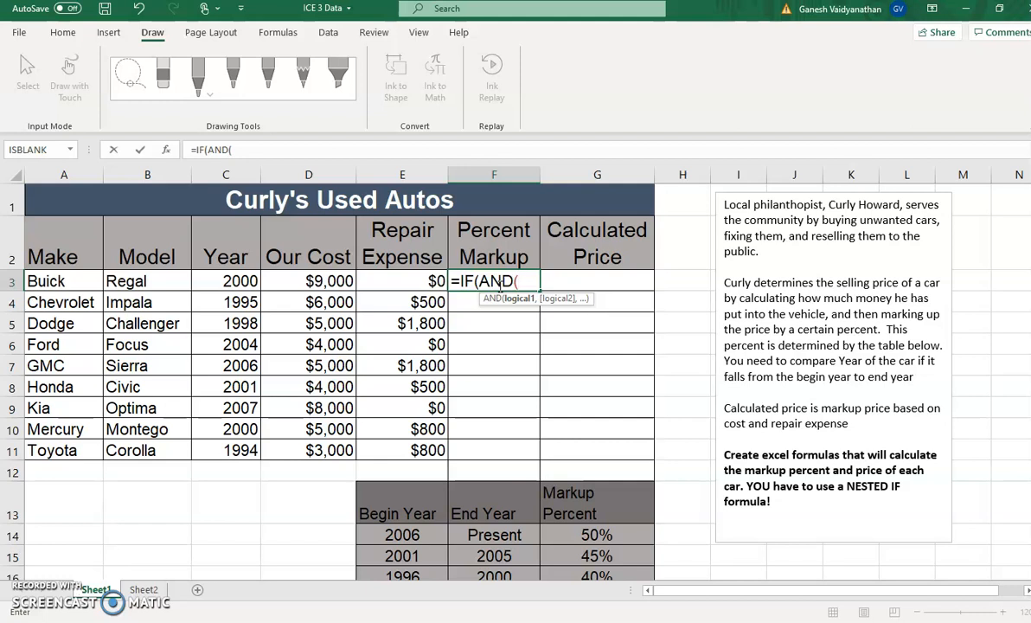
Enter C3>=E14 as the first AND condition in F3, followed by a comma
left_click(249, 281)
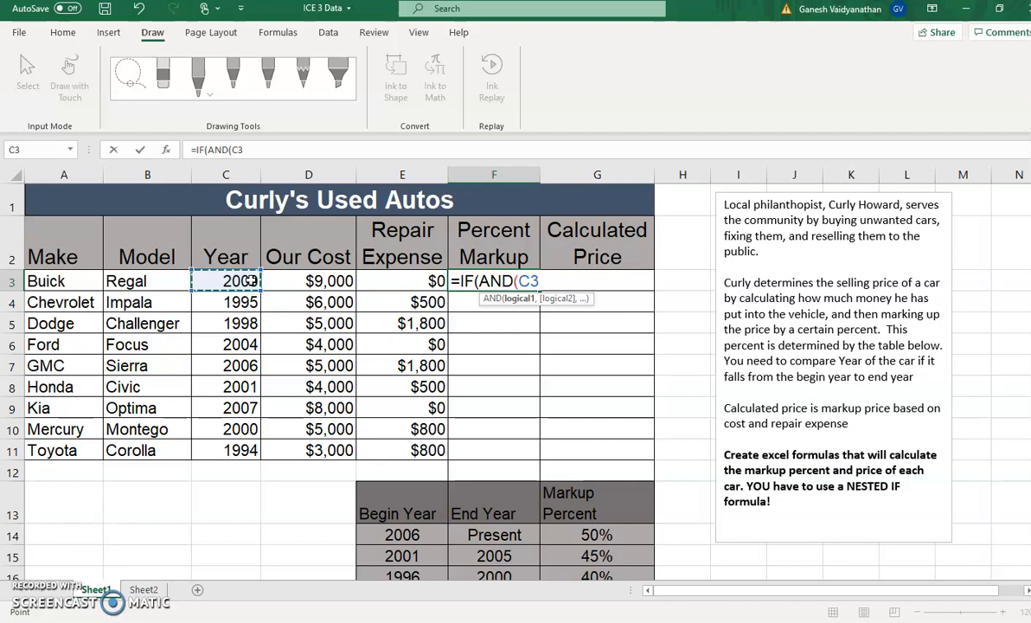
type(">+")
left_click(410, 535)
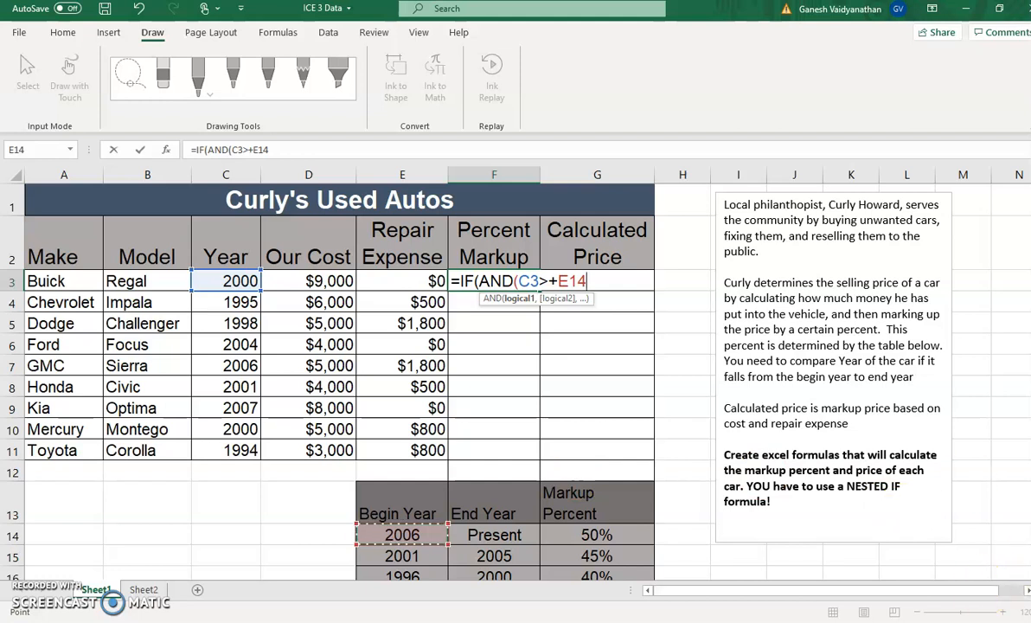
type(",")
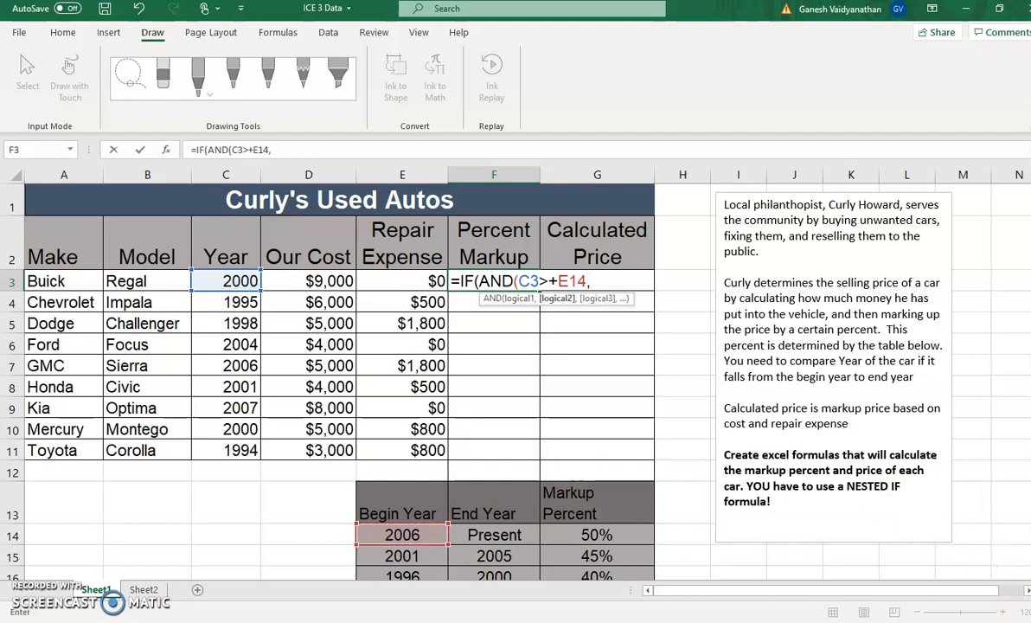
key("BackSpace")
key("BackSpace")
key("BackSpace")
key("BackSpace")
key("BackSpace")
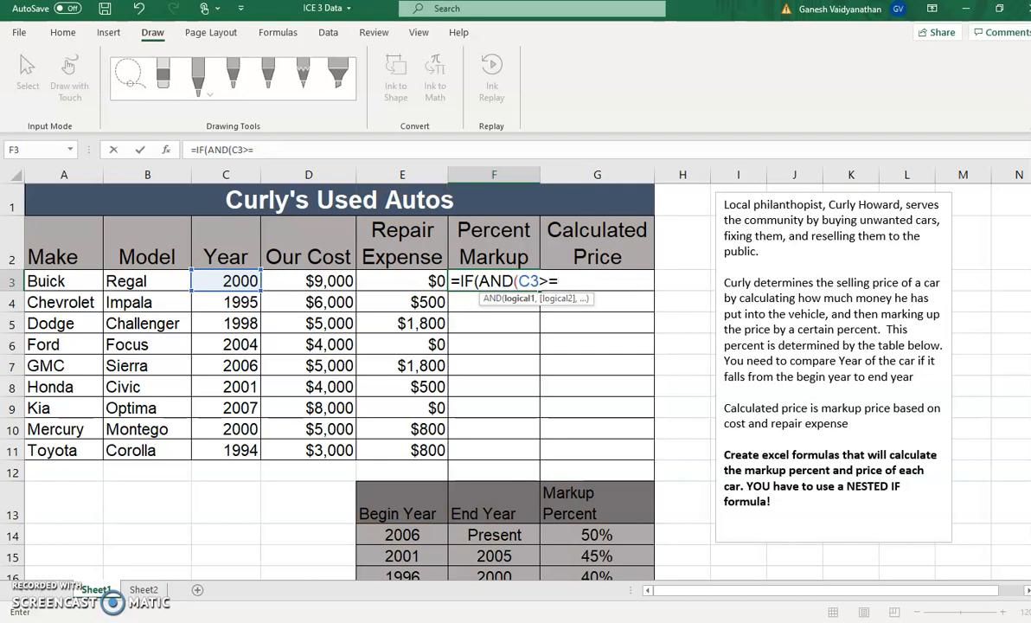
type("=")
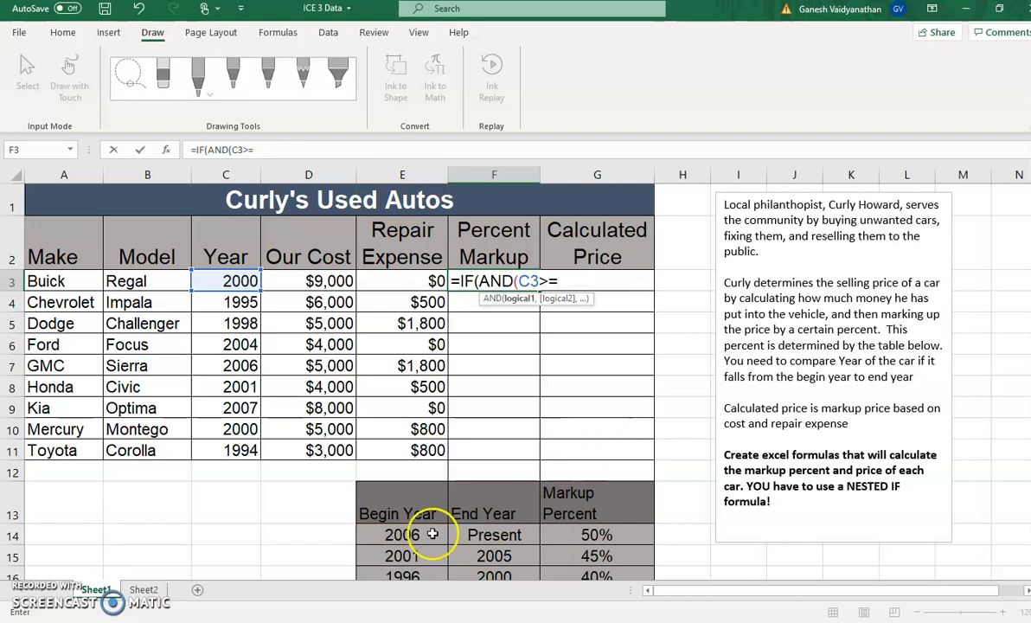
left_click(427, 536)
type(",")
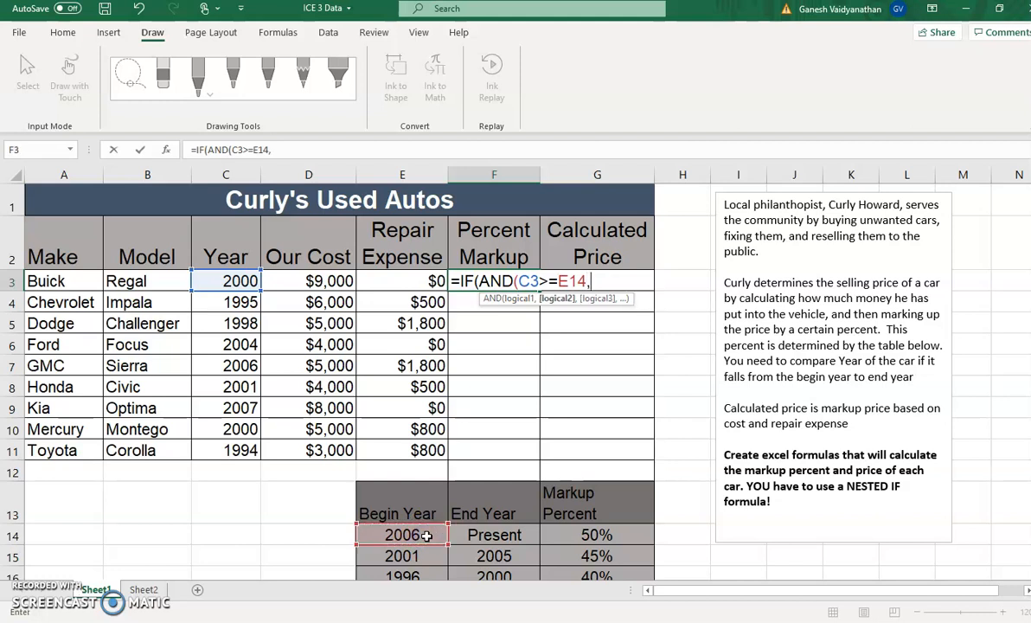
Add C3<=2020 as the second AND condition, close the AND, and add a comma for the value if true
left_click(232, 280)
type("<=2020")
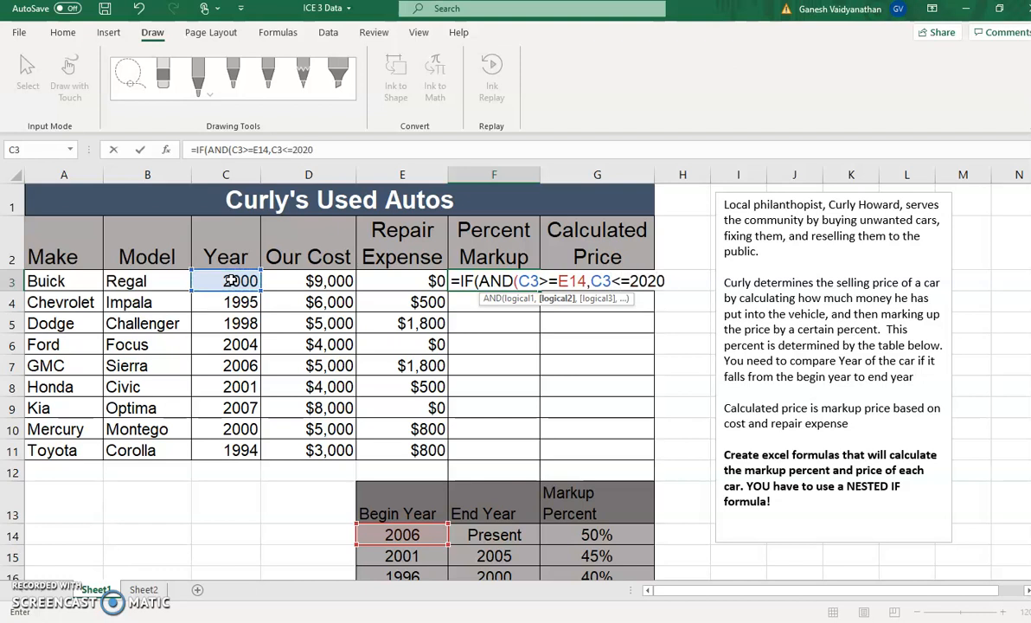
type(")")
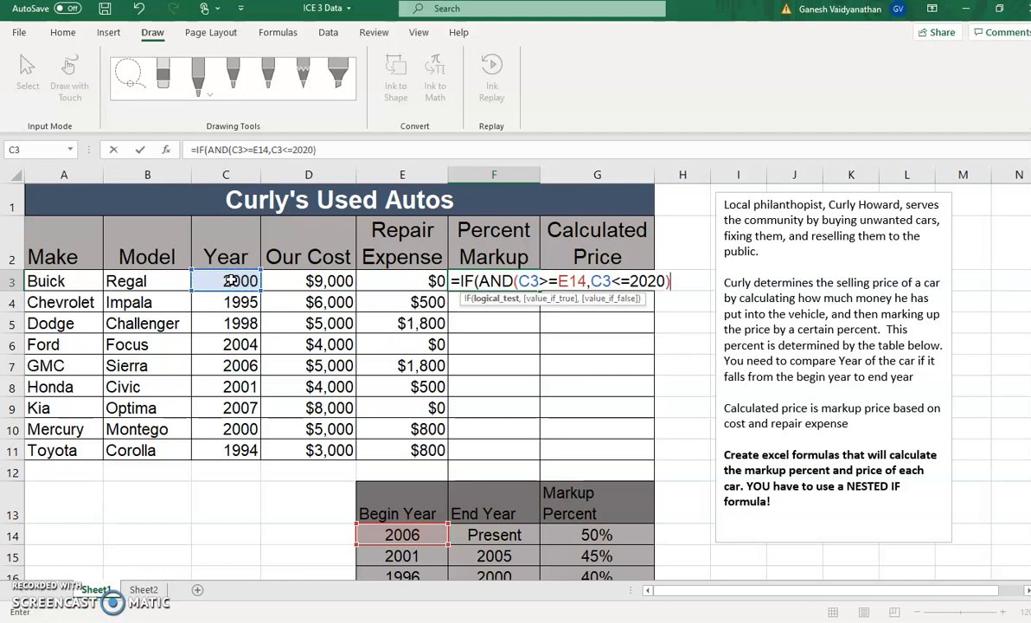
type(",")
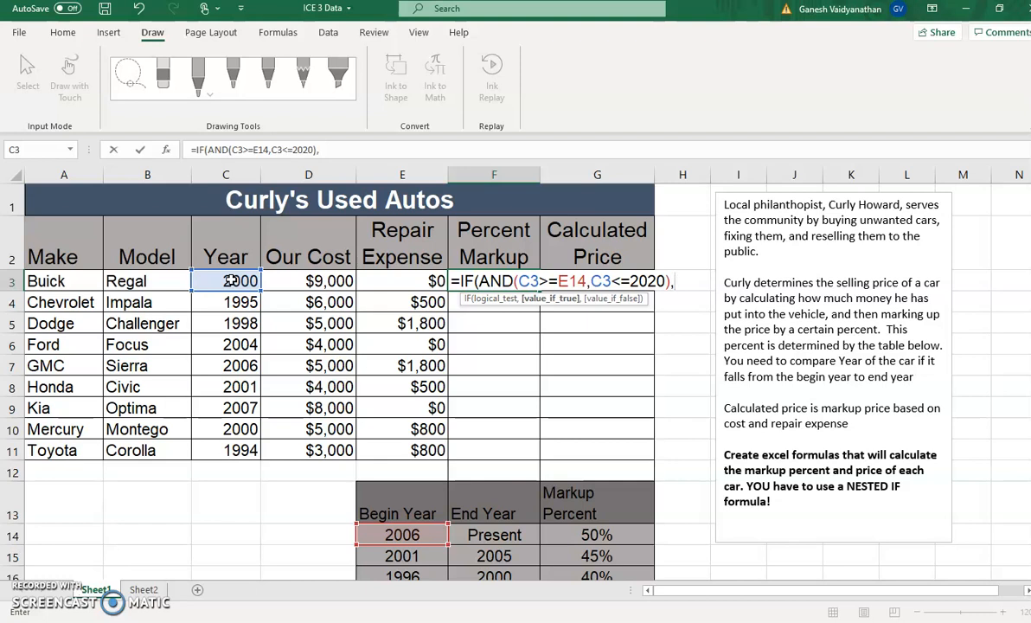
Enter G14 as the value if true in F3's formula and start a nested IF( for the value if false
left_click(597, 539)
type(",")
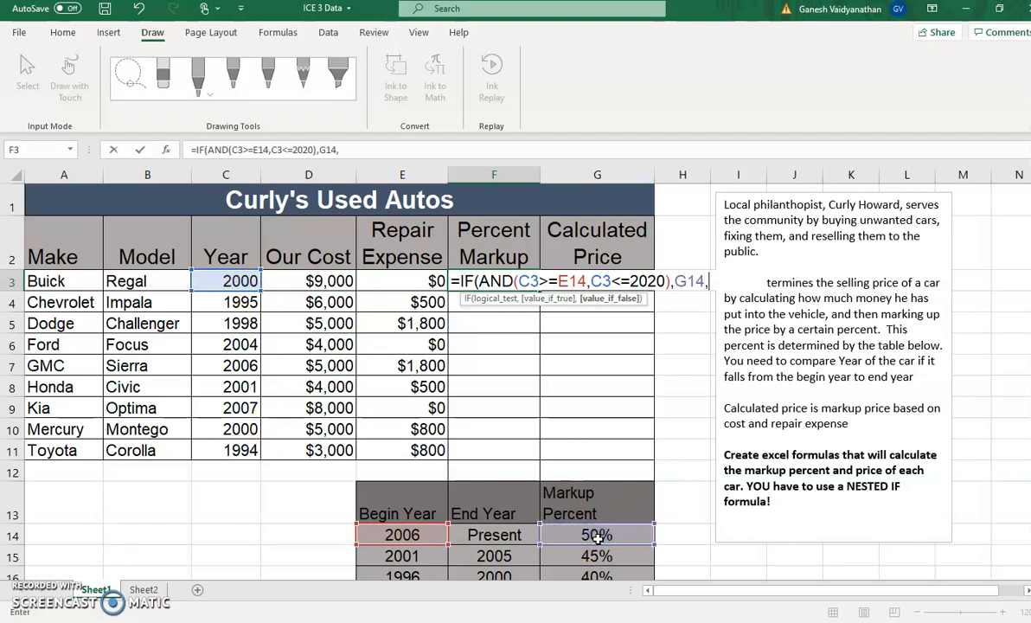
type("IF")
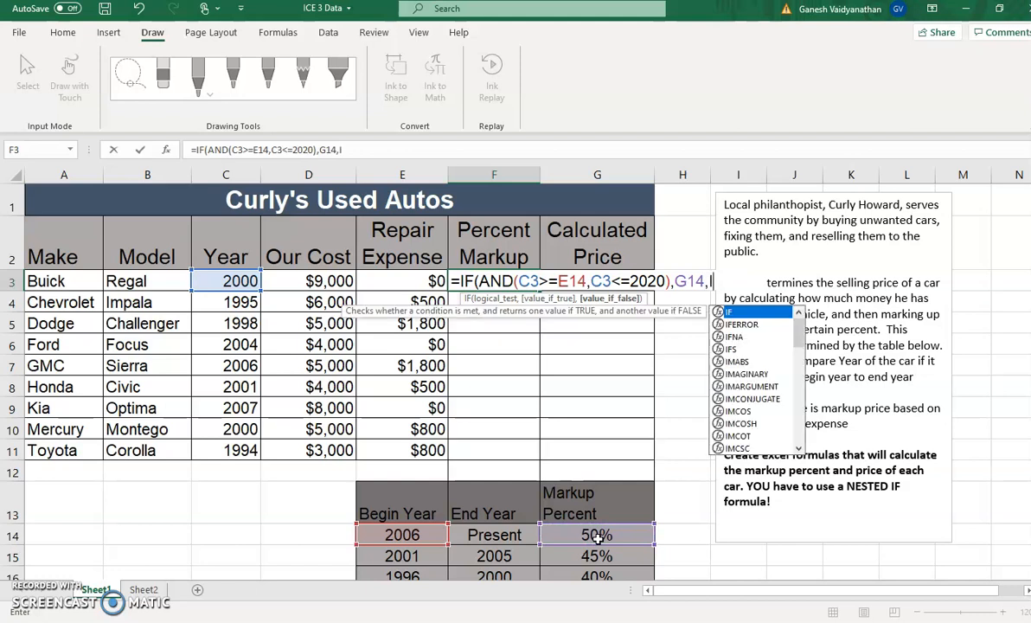
type("(")
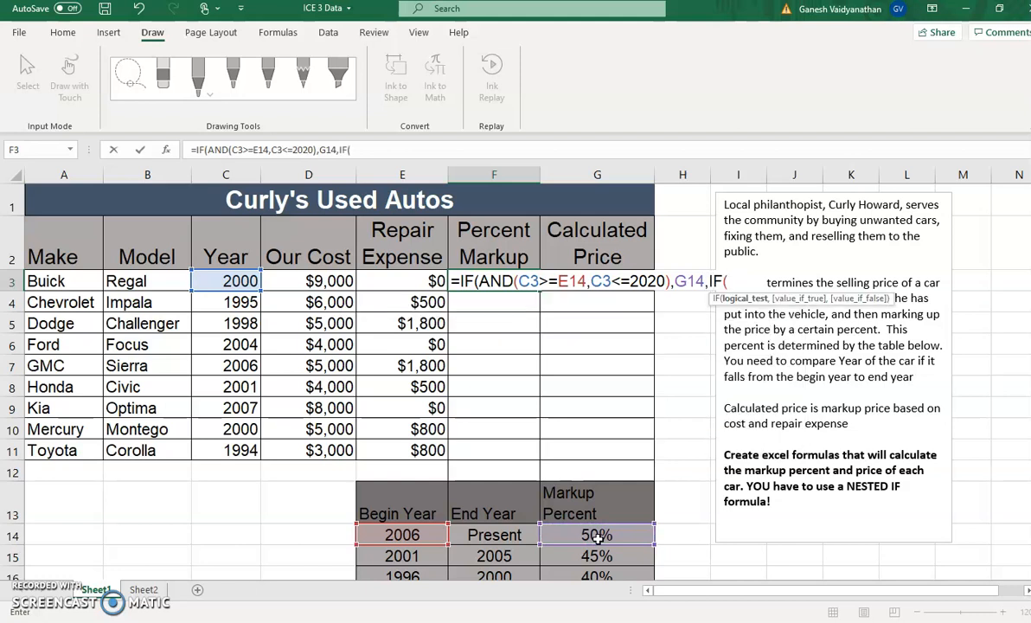
left_click(240, 281)
type(">=")
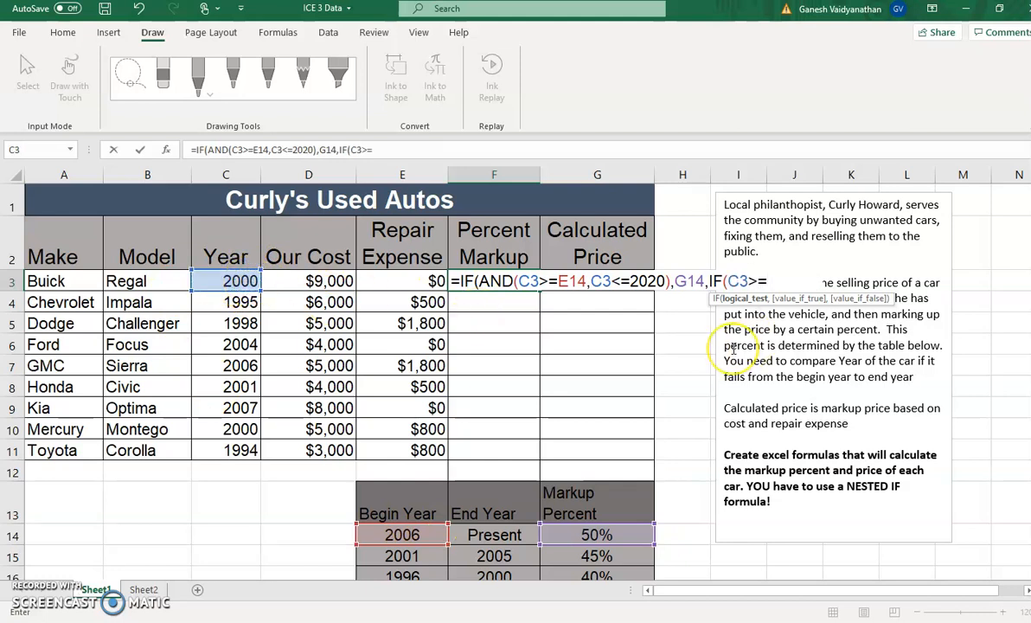
key("BackSpace")
key("BackSpace")
key("BackSpace")
Start an AND( test inside the second IF with C3>=E15 as its first condition, followed by a comma
type("AND")
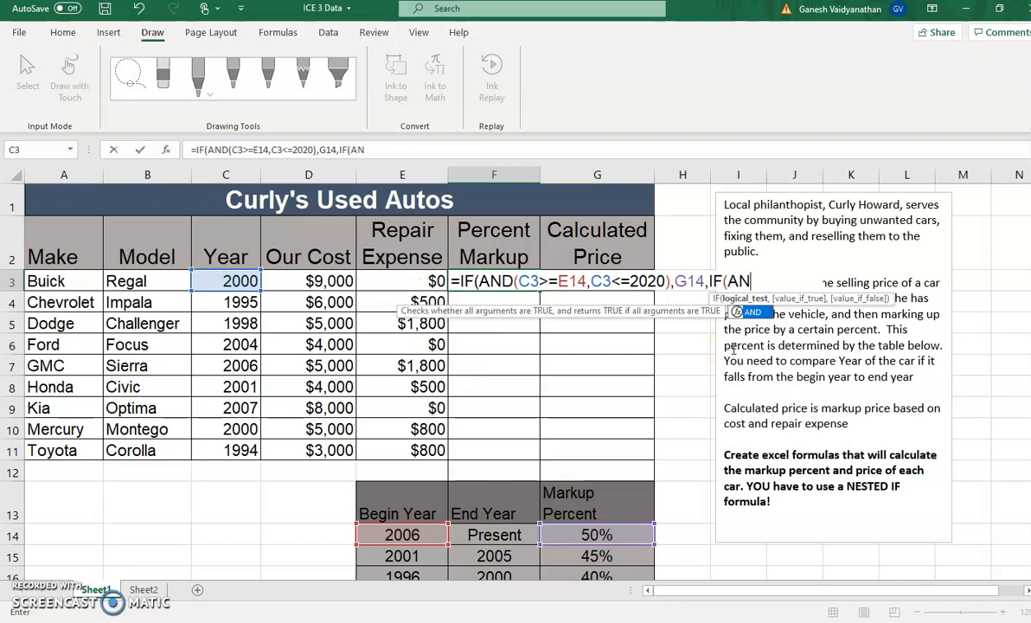
type("(")
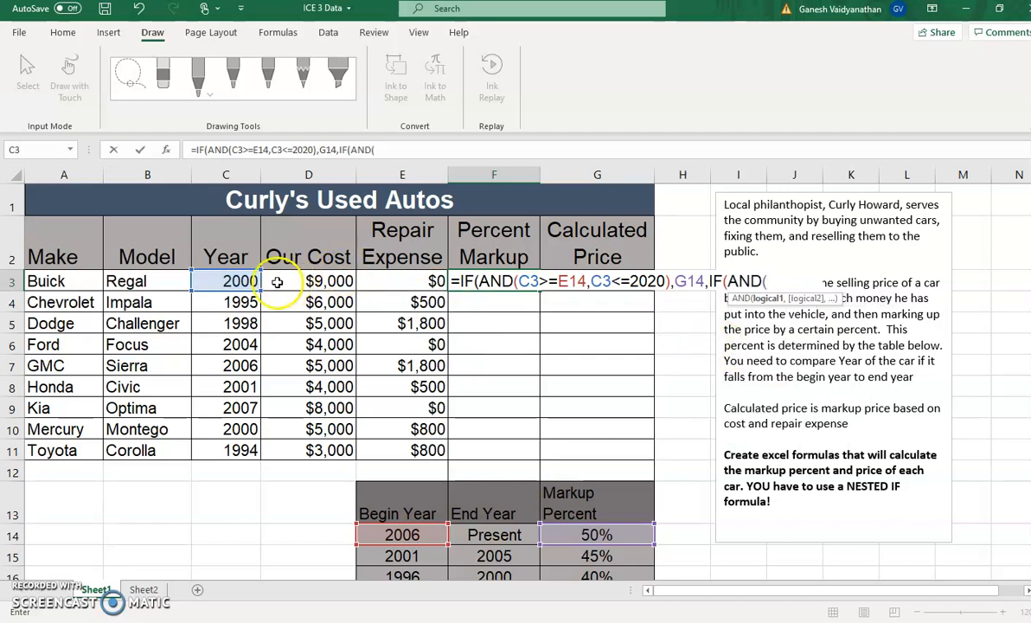
left_click(239, 282)
type(">=")
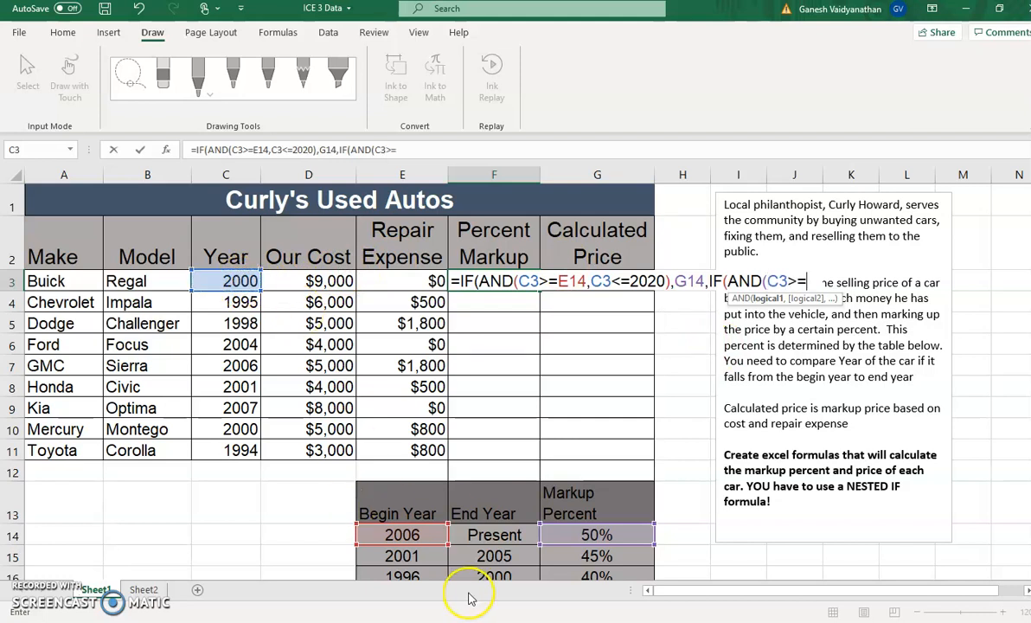
left_click(417, 558)
type(",")
Add C3<=F15 as the second IF's other AND condition, close the AND, and add a comma
left_click(235, 280)
type("<=")
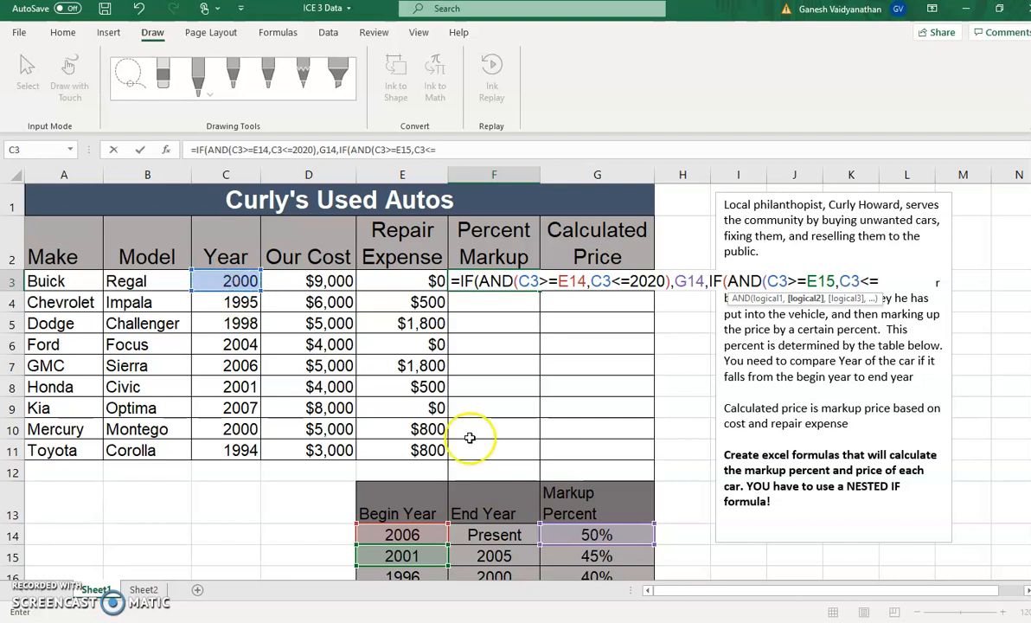
left_click(508, 556)
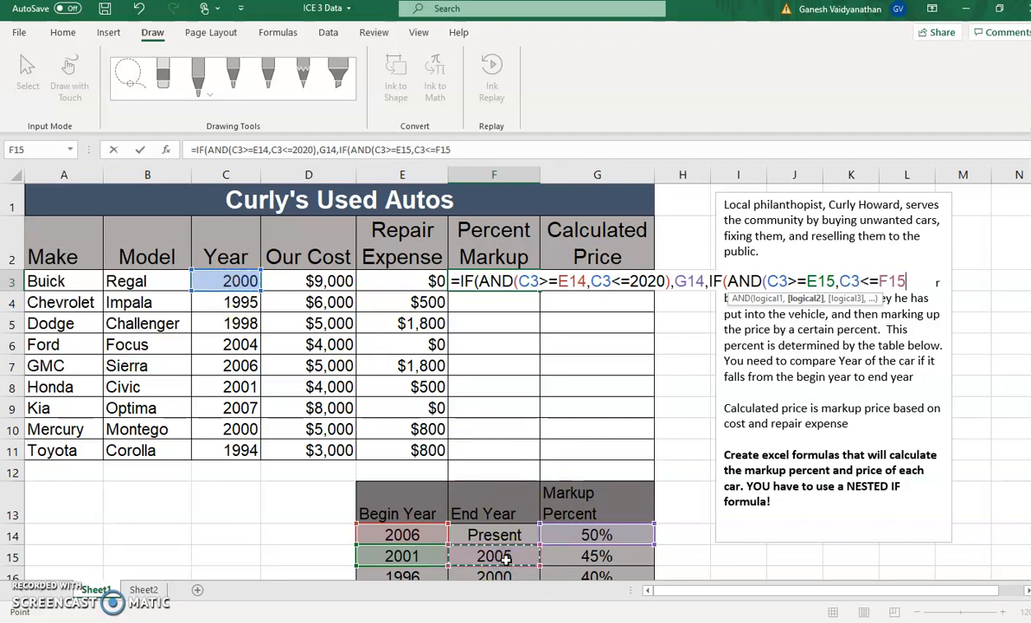
type("),")
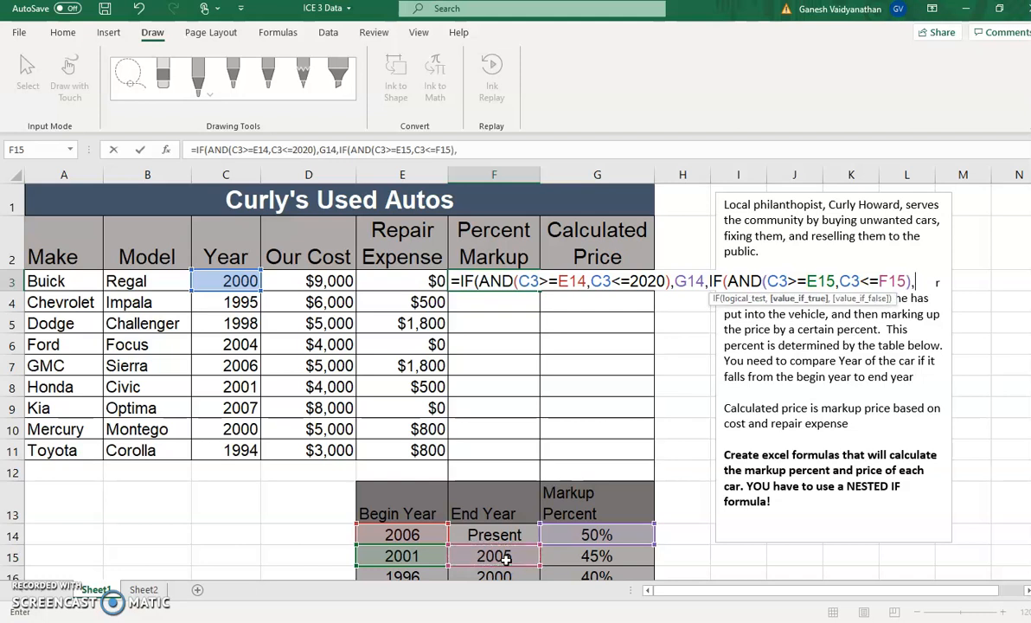
Enter G15 as the second IF's value if true, and start a third nested test with IF(AND(
left_click(608, 558)
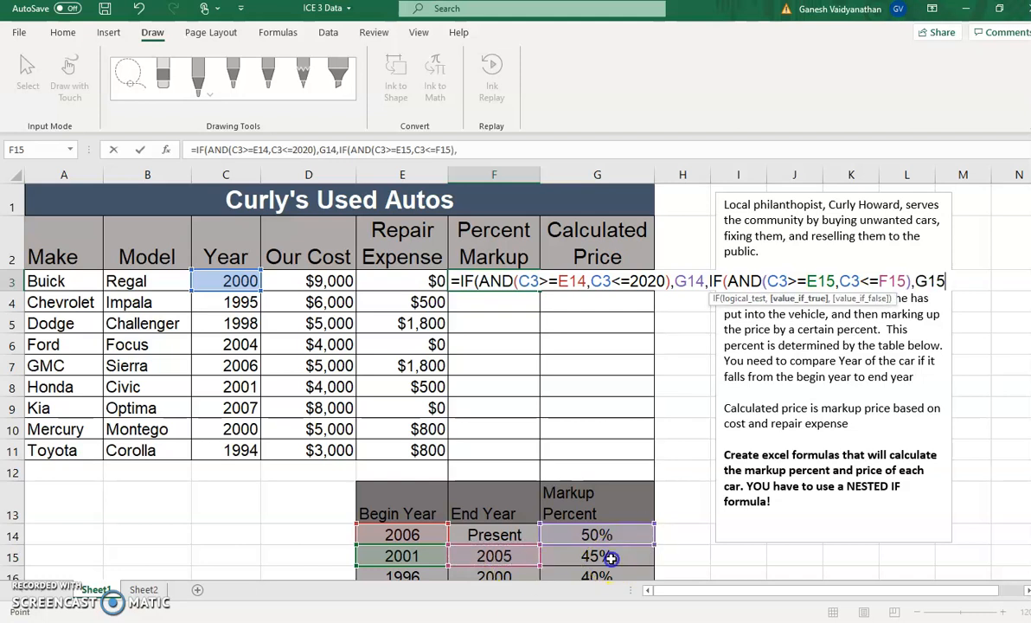
type(",IF")
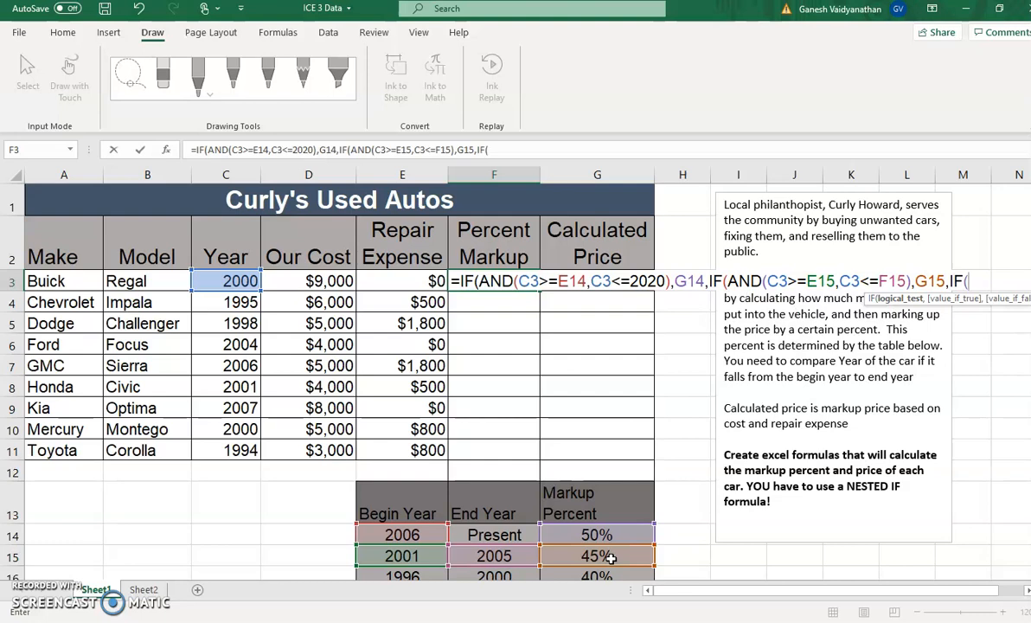
left_click_drag(1030, 514, 1030, 526)
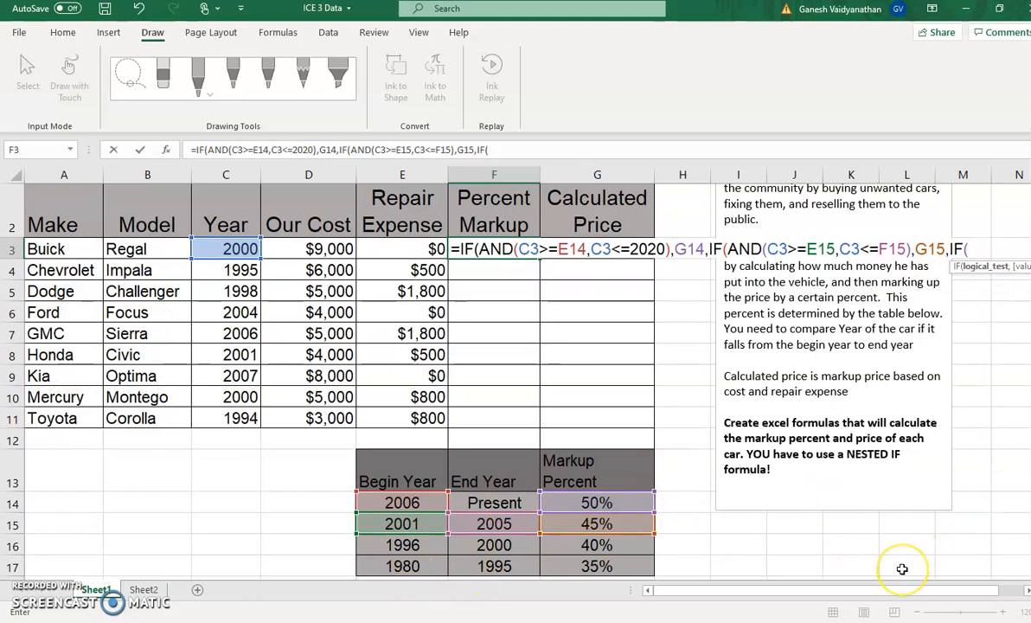
type("AND(")
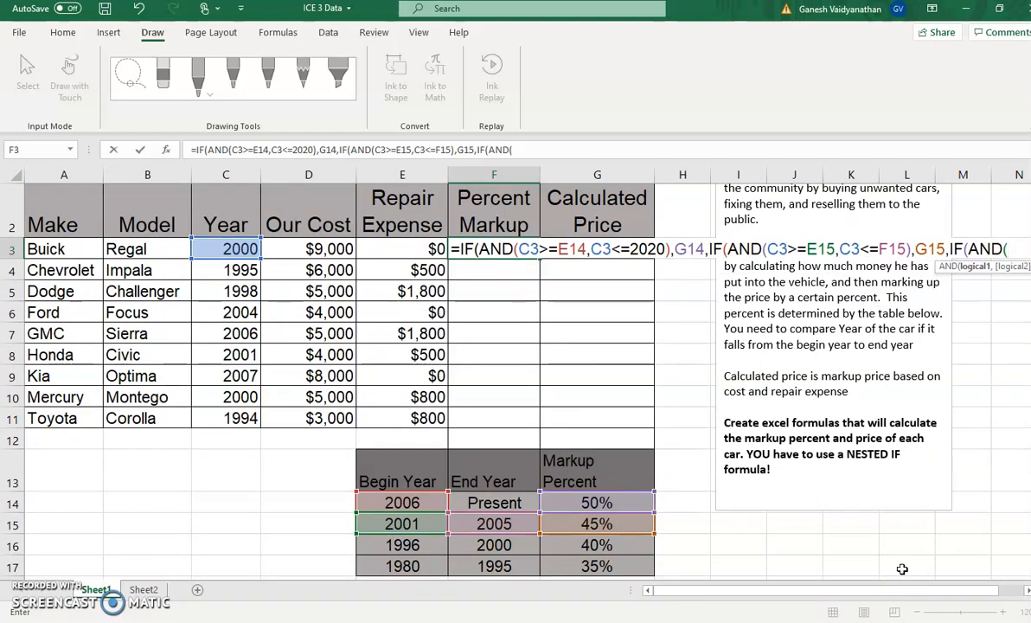
Enter C3>=E16 as the first AND condition of the third IF, followed by a comma
left_click(245, 249)
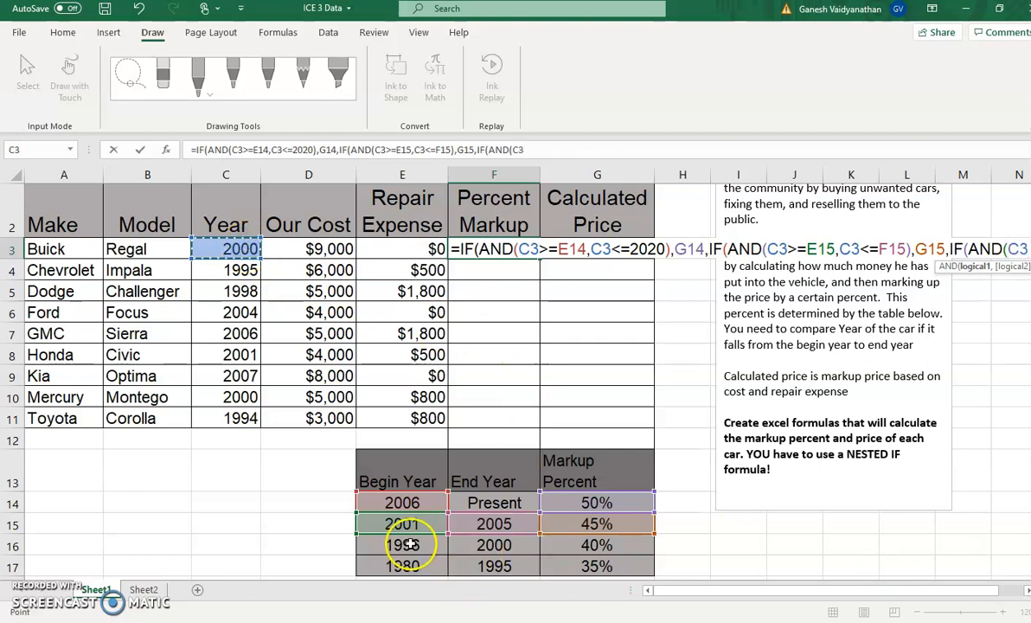
type(">")
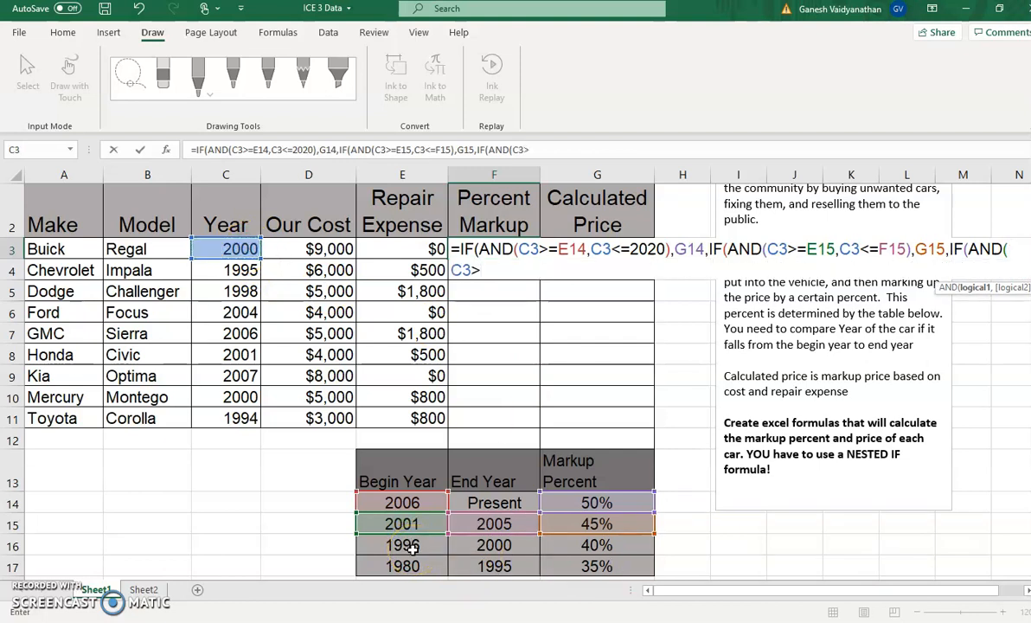
type("+")
key("BackSpace")
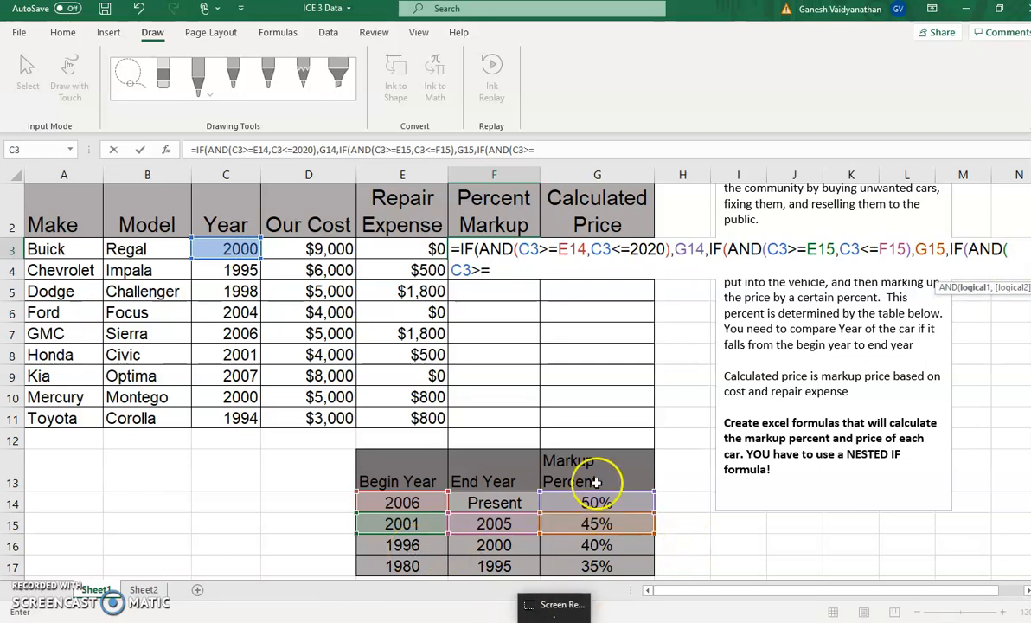
left_click(407, 547)
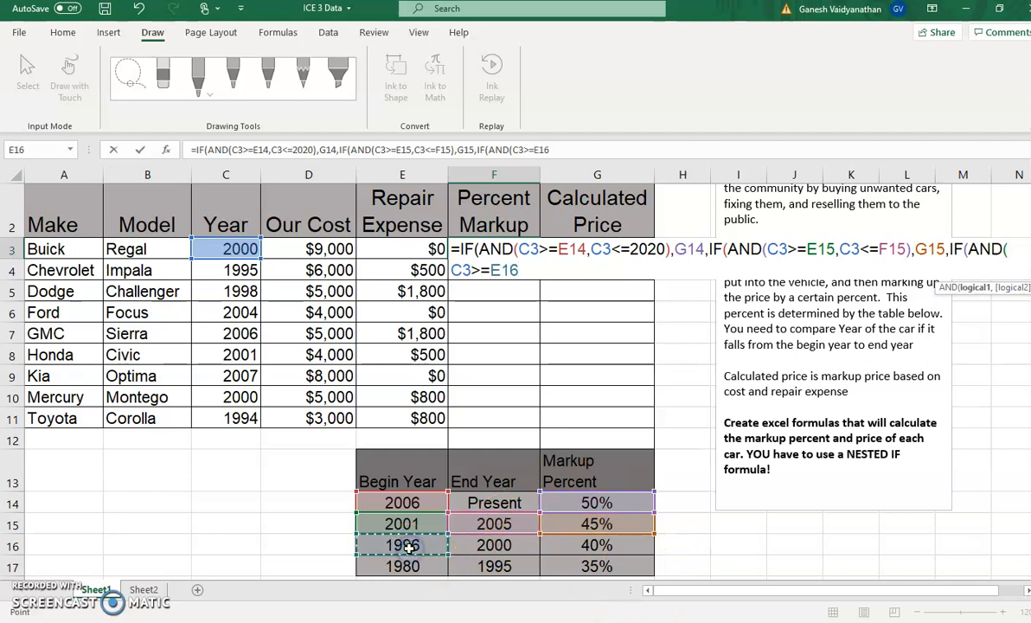
type(",")
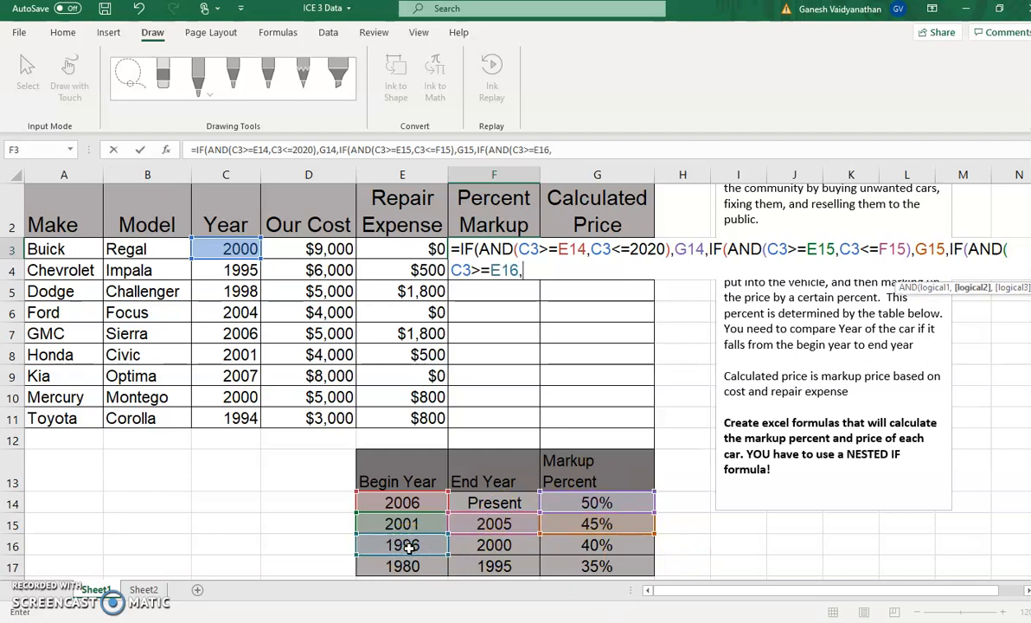
Add C3<=F16 as the third IF's second AND condition, close the AND, and add a comma
left_click(242, 250)
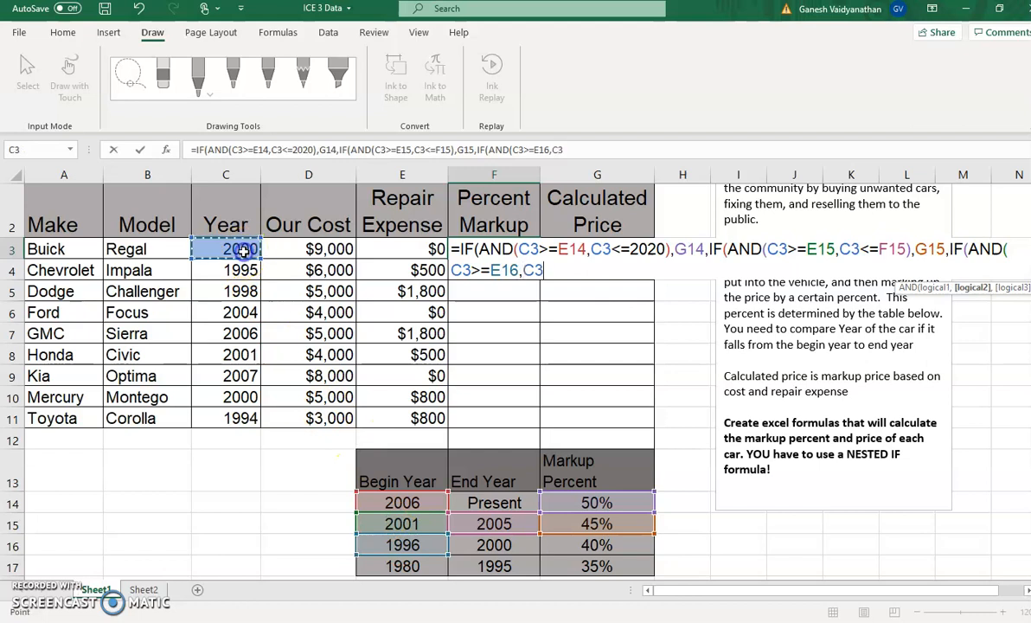
type("<=")
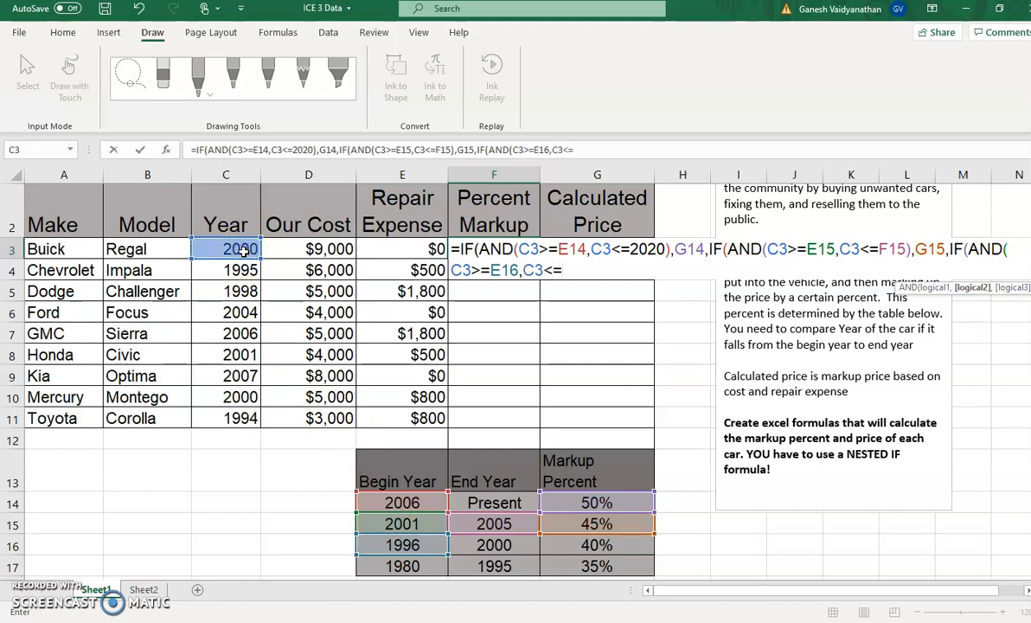
left_click(499, 543)
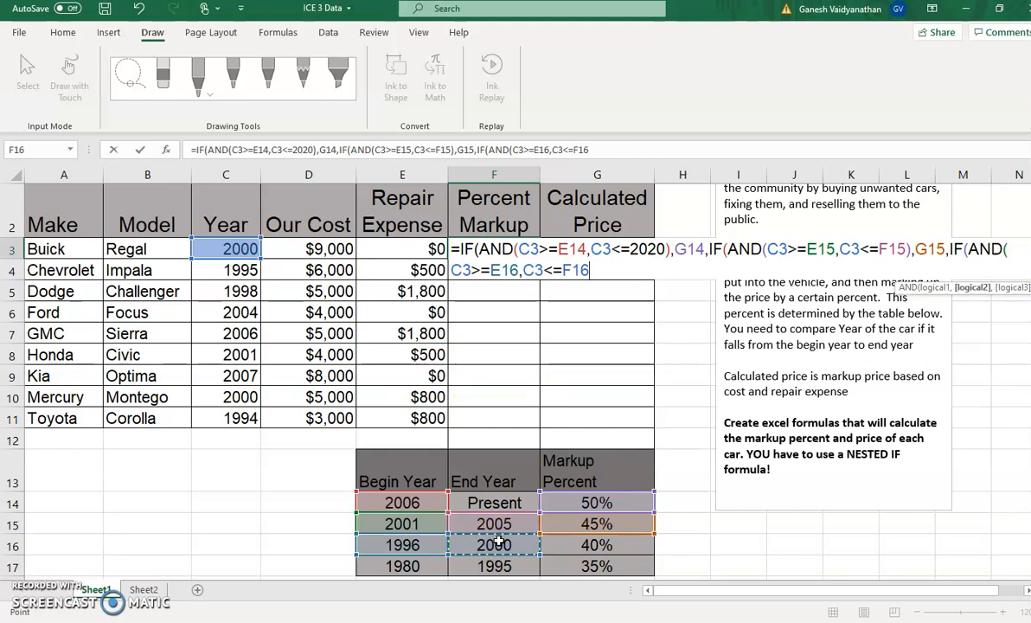
type(")")
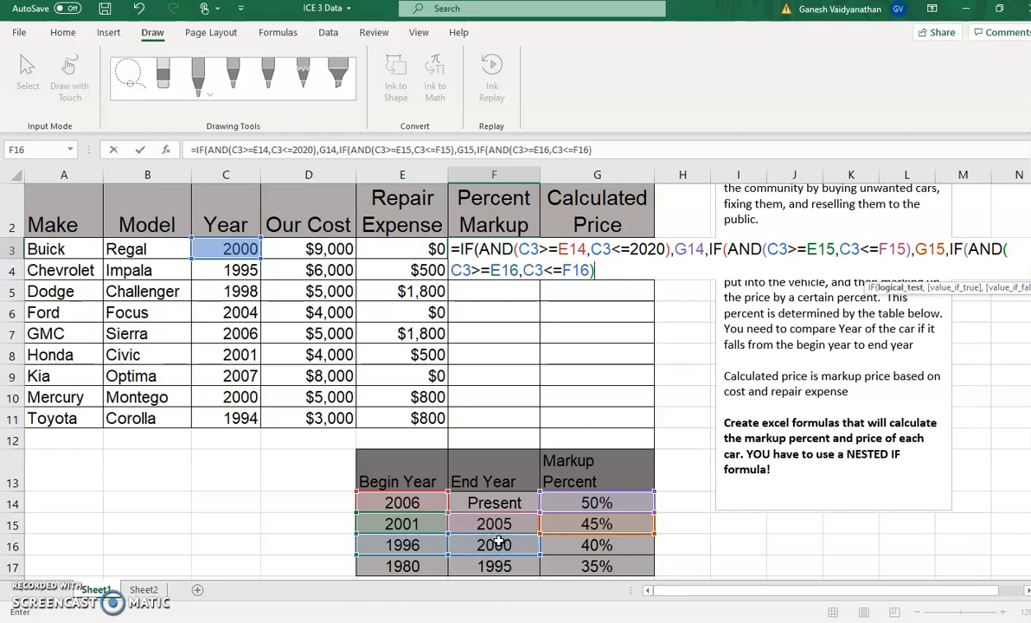
type(",")
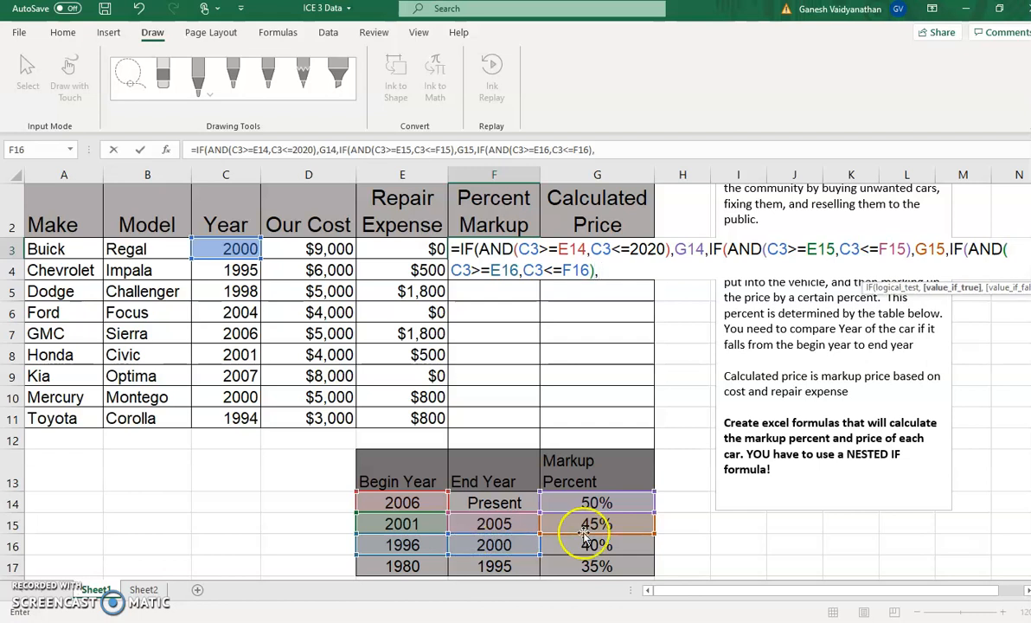
Enter G16 as the third IF's value if true and G17 as its value if false, closing all three IFs
left_click(621, 545)
type(",")
left_click(597, 566)
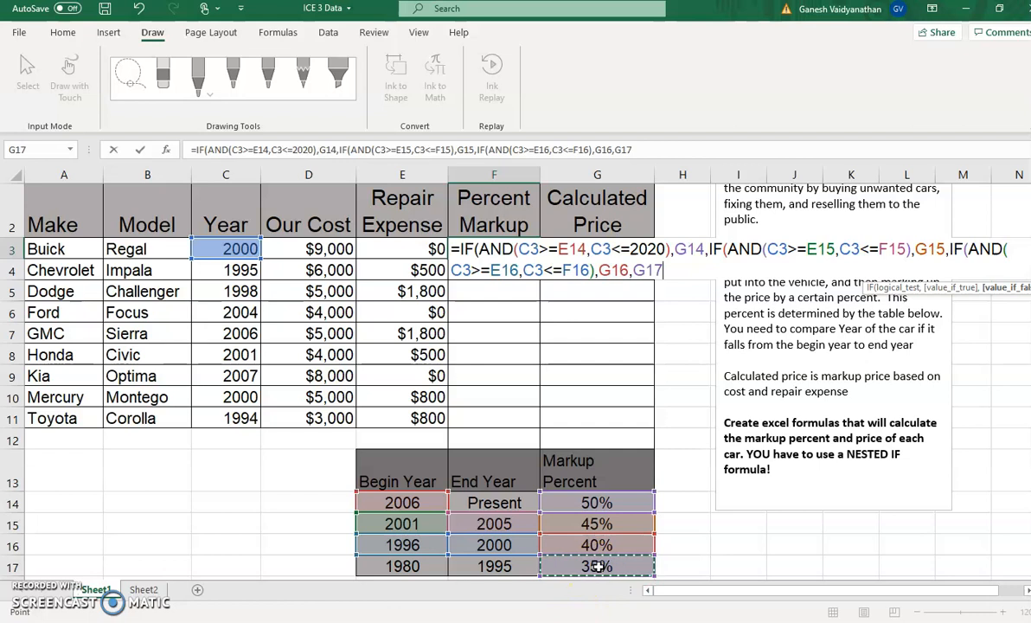
type(")")
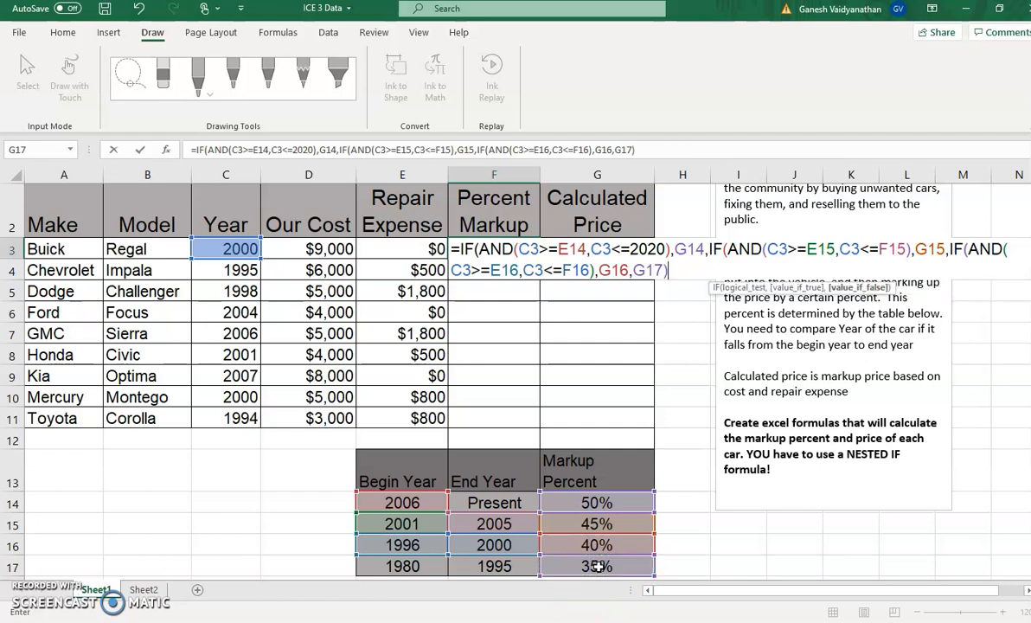
type(")")
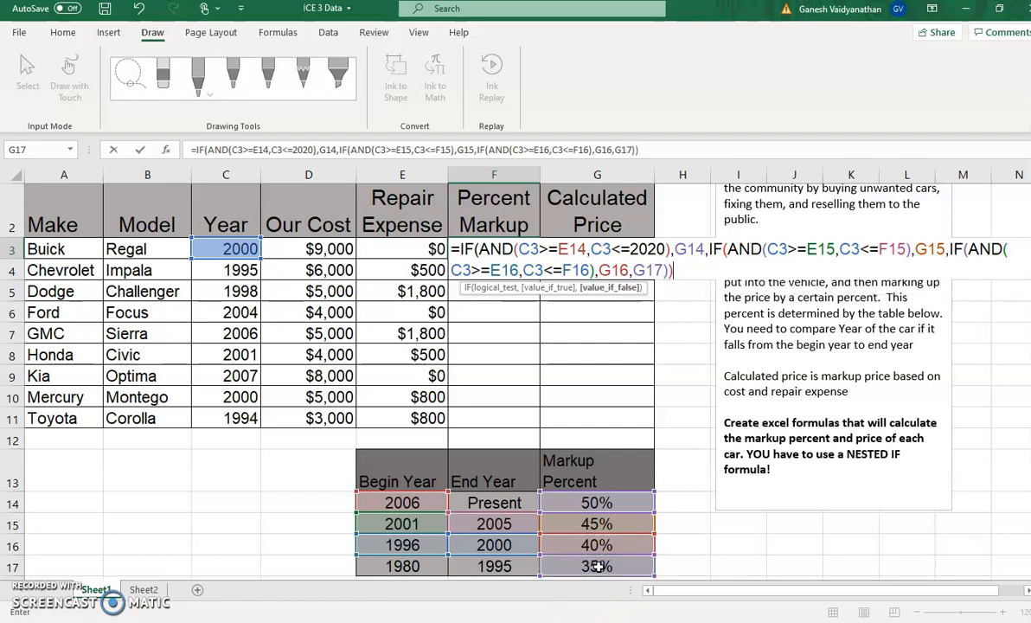
type(")")
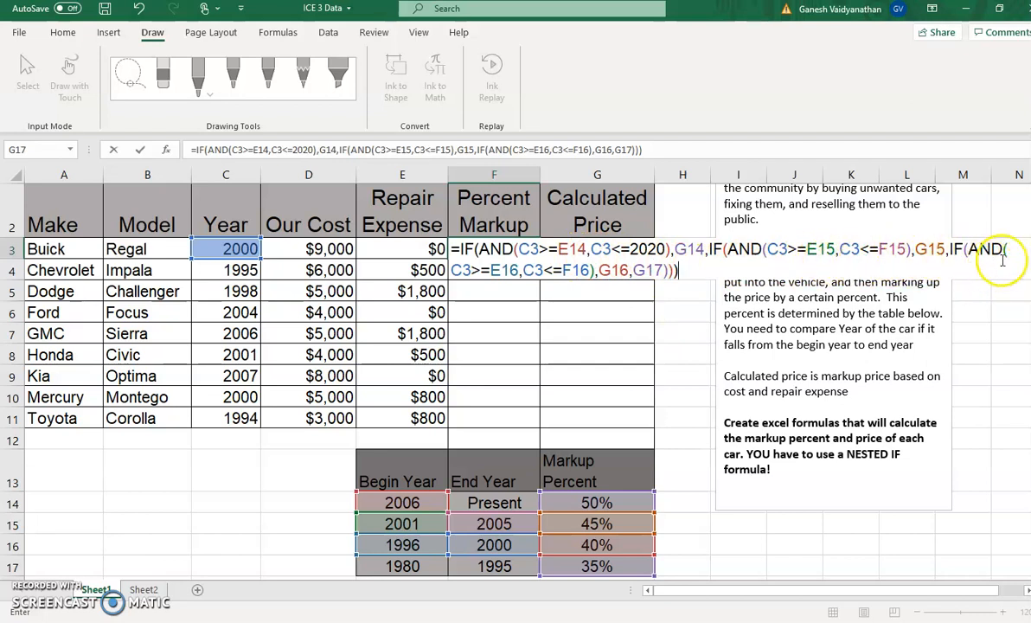
Make the first IF's references to E14 and G14 absolute, as $E$14 and $G$14
left_click(570, 249)
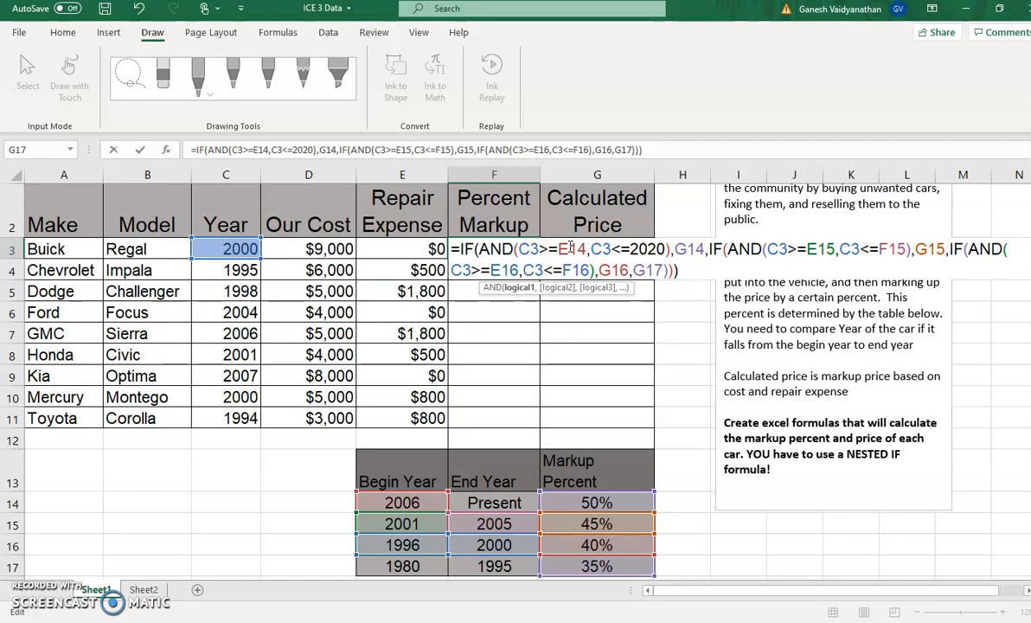
key("XF86AudioMute")
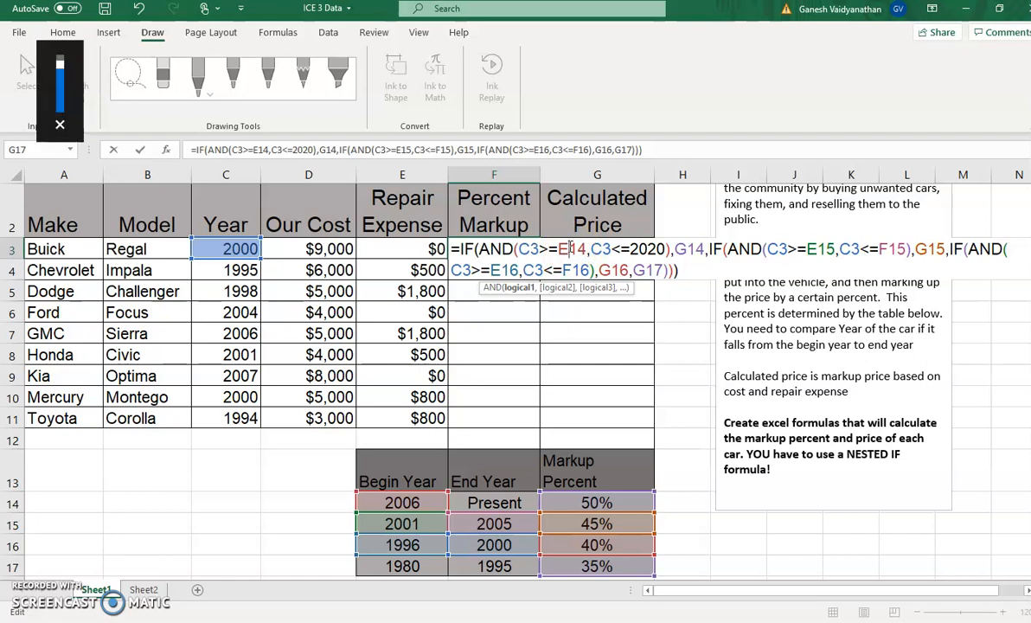
key("F4")
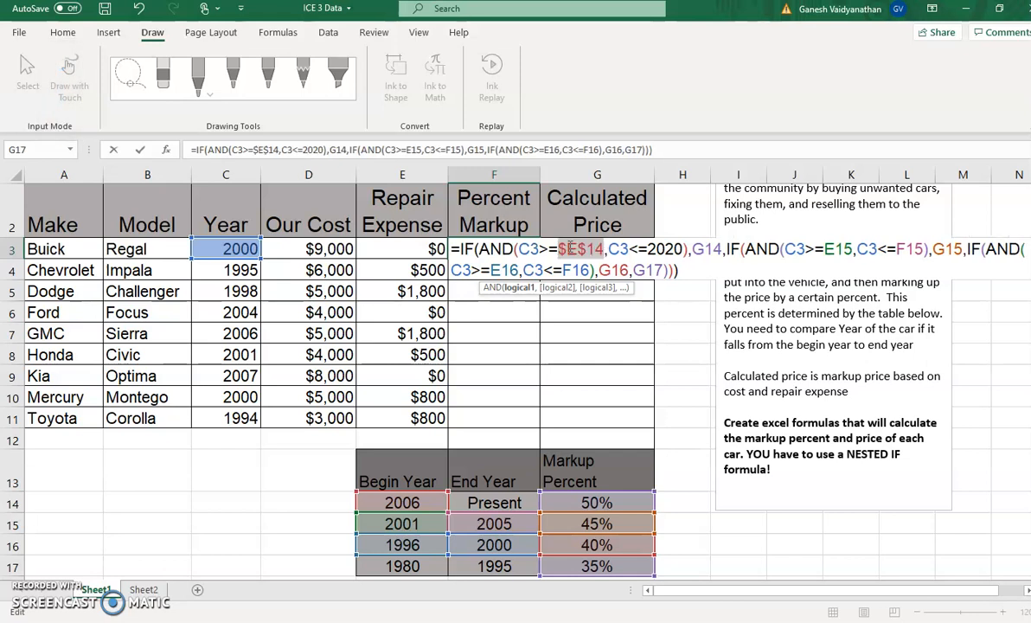
left_click(705, 250)
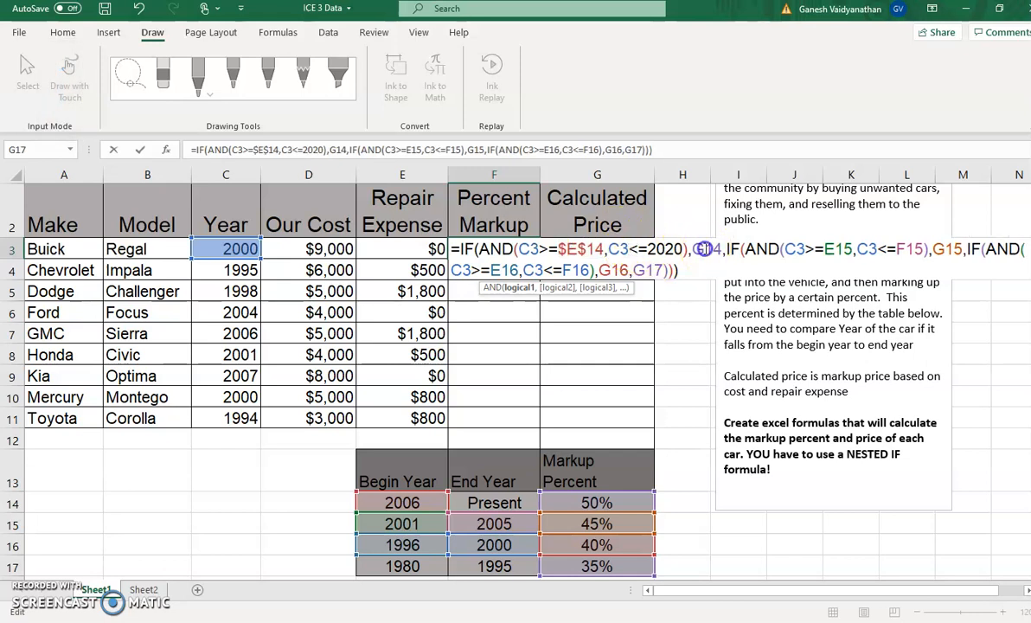
key("F4")
Make the second IF's references to E15, F15 and G15 absolute, as $E$15, $F$15 and $G$15
left_click(849, 249)
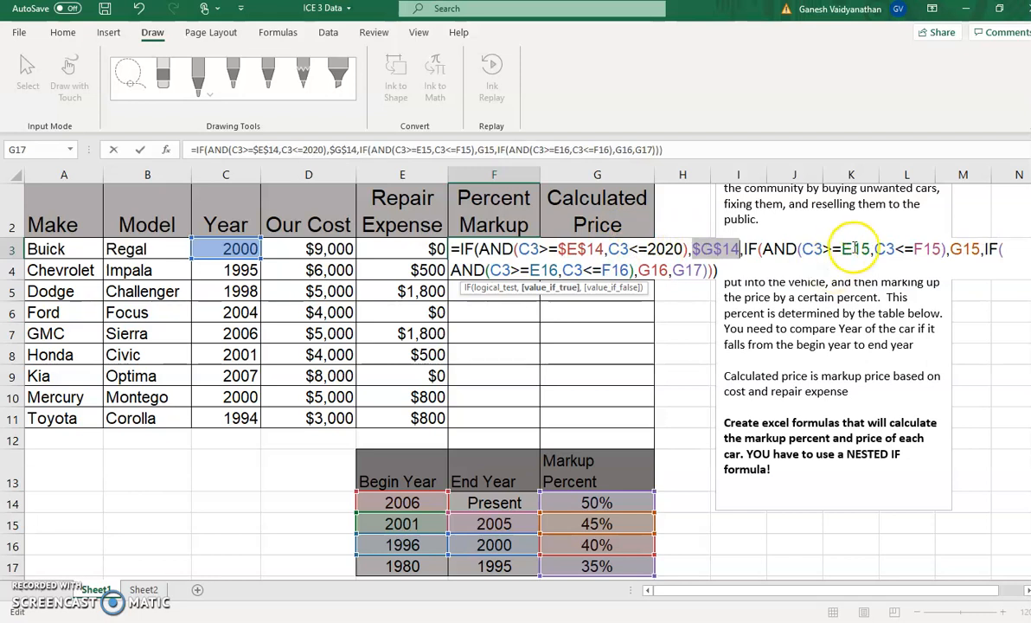
key("F4")
left_click(937, 249)
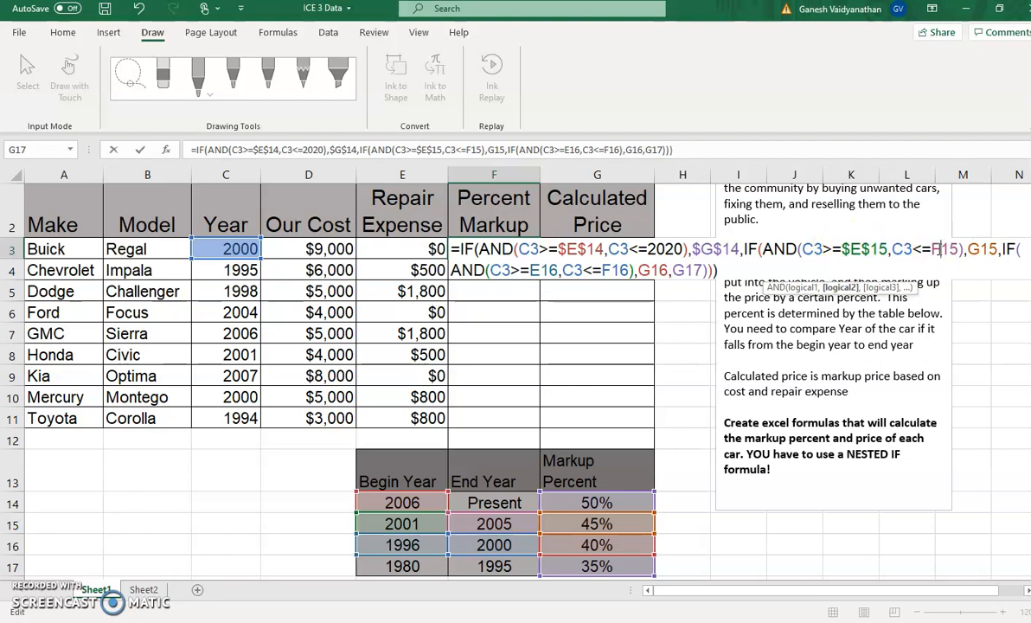
key("F4")
left_click(995, 250)
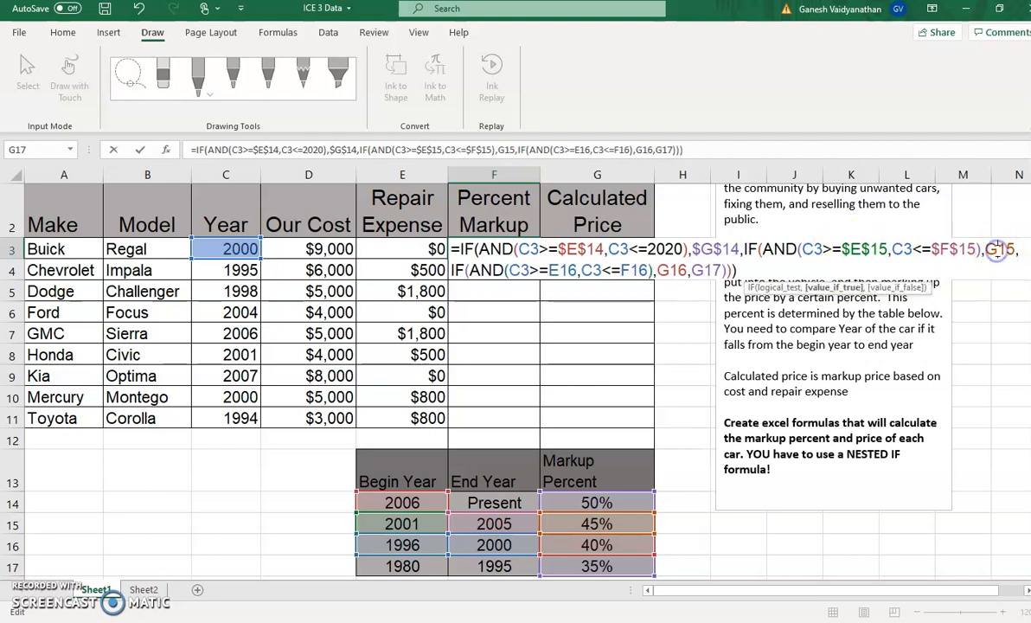
key("F4")
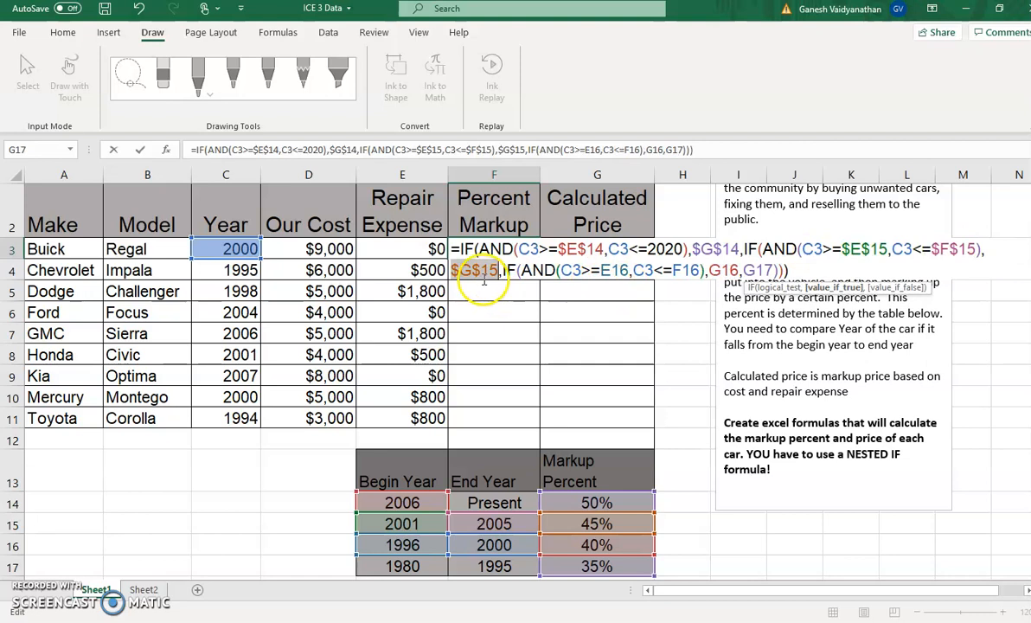
Make the references in the third IF's AND conditions absolute, as $E$16 and $F$16
left_click(611, 270)
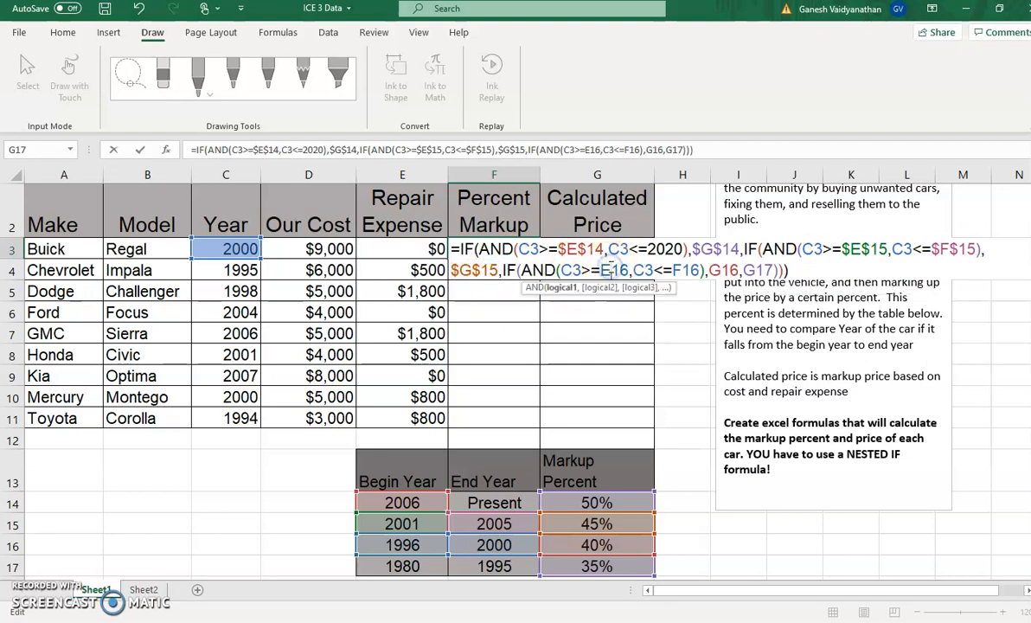
key("F4")
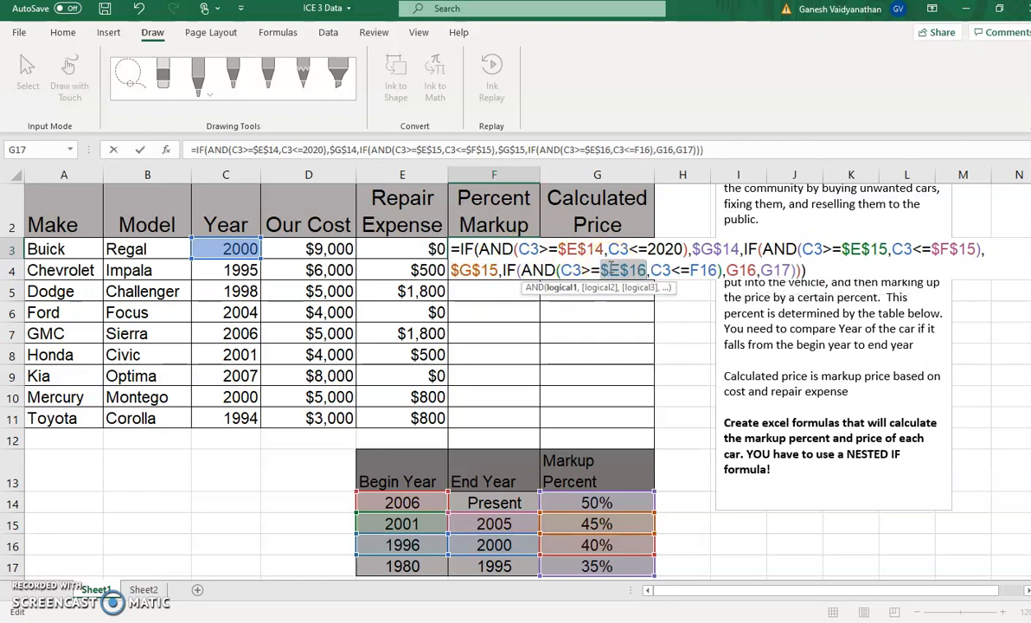
left_click(715, 270)
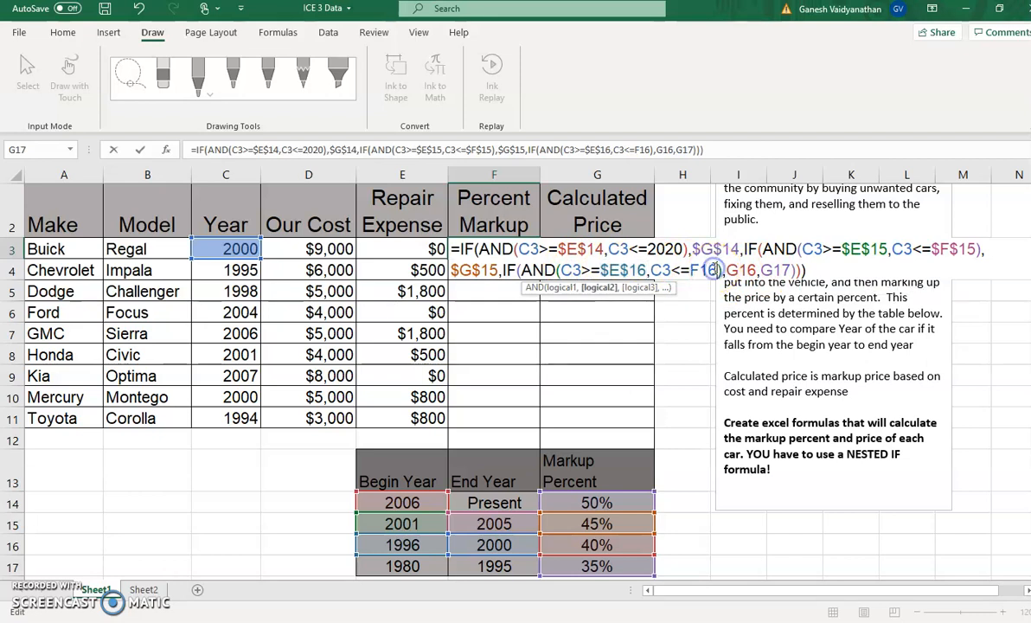
key("F4")
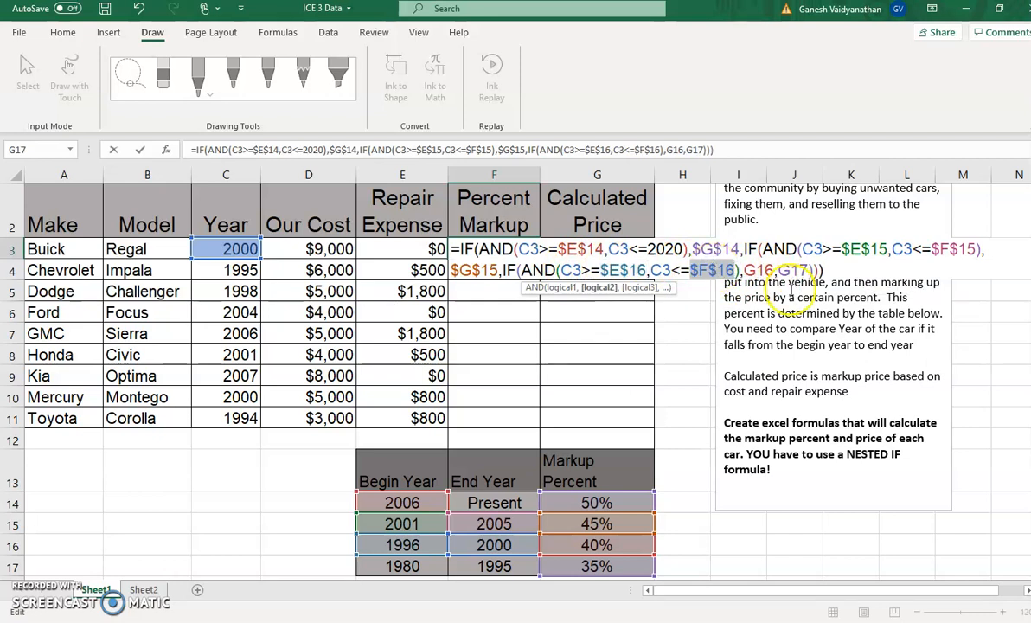
Make the third IF's result references absolute, as $G$16 and $G$17, and commit the markup formula in F3
left_click(761, 271)
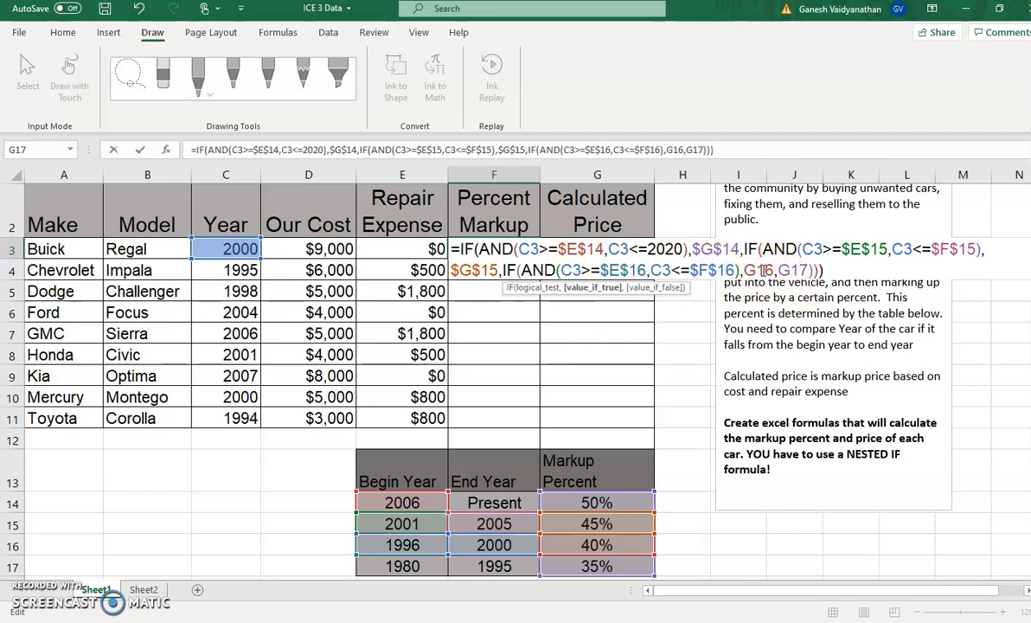
key("F4")
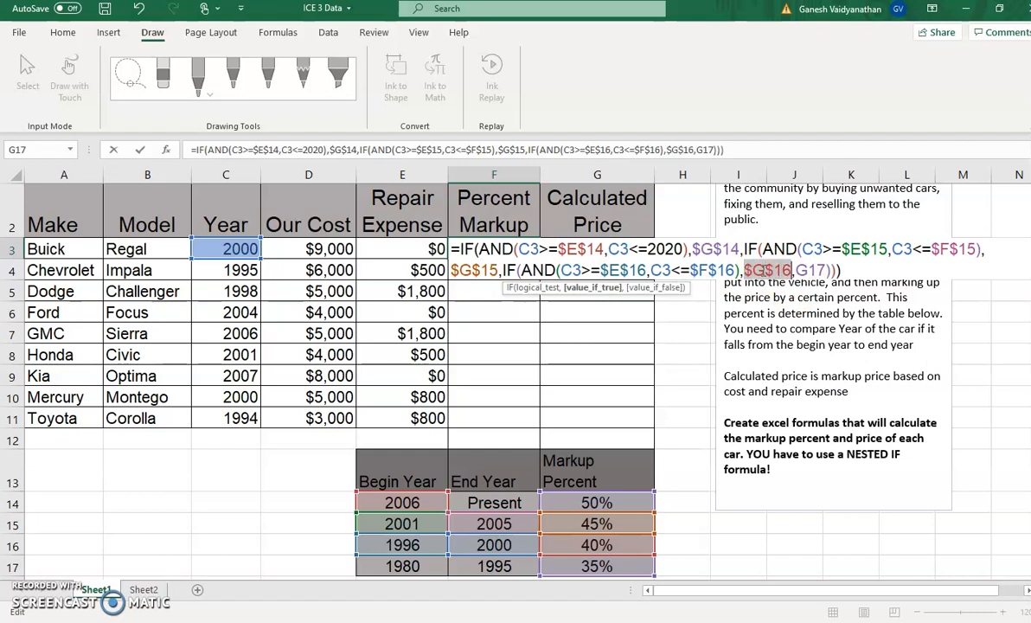
left_click(810, 269)
key("XF86AudioRaiseVolume")
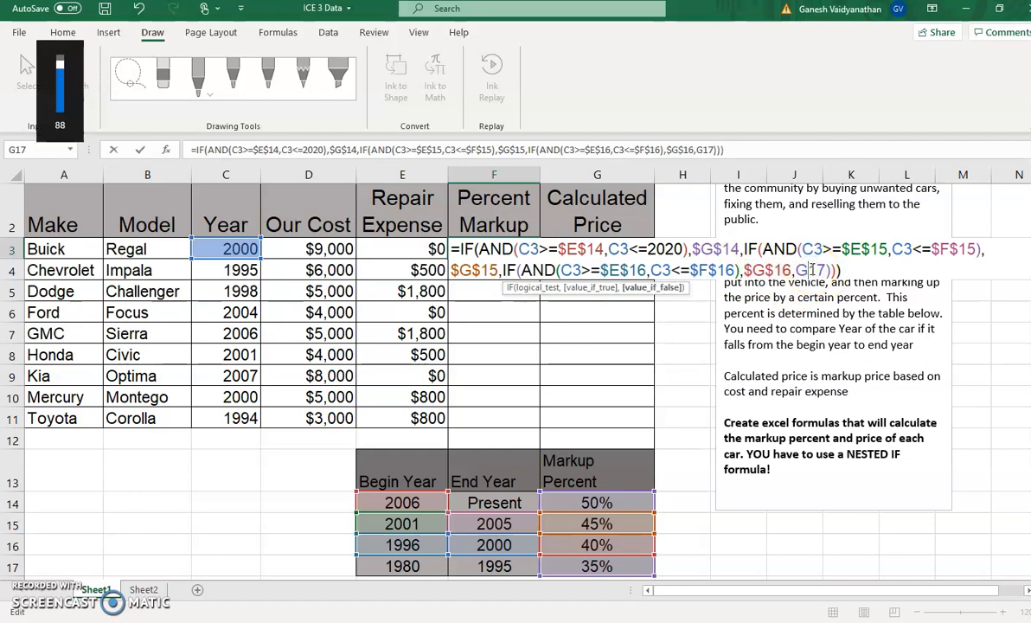
left_click(810, 270)
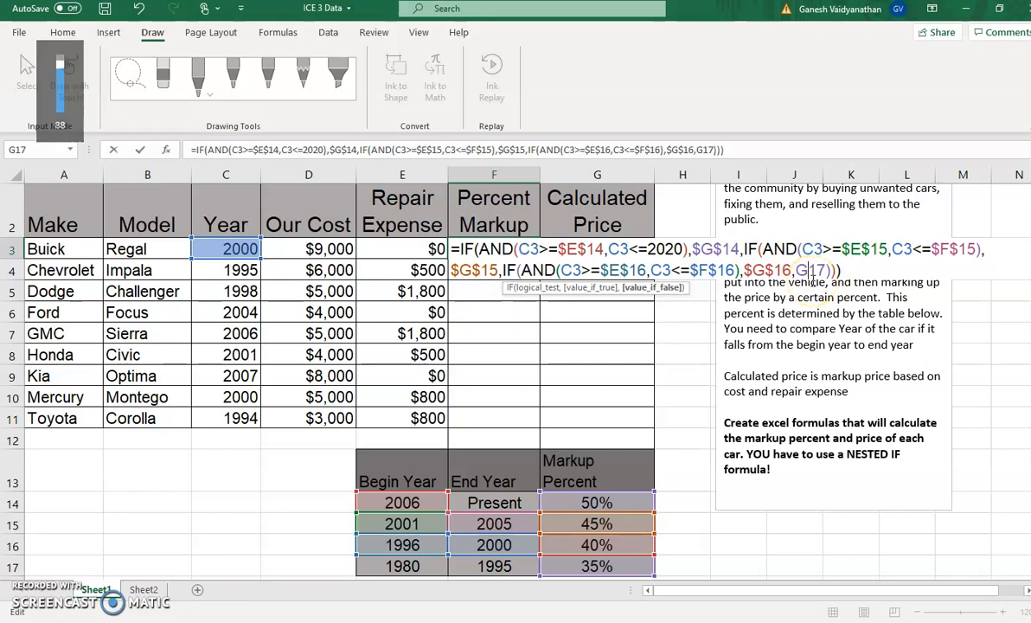
key("F4")
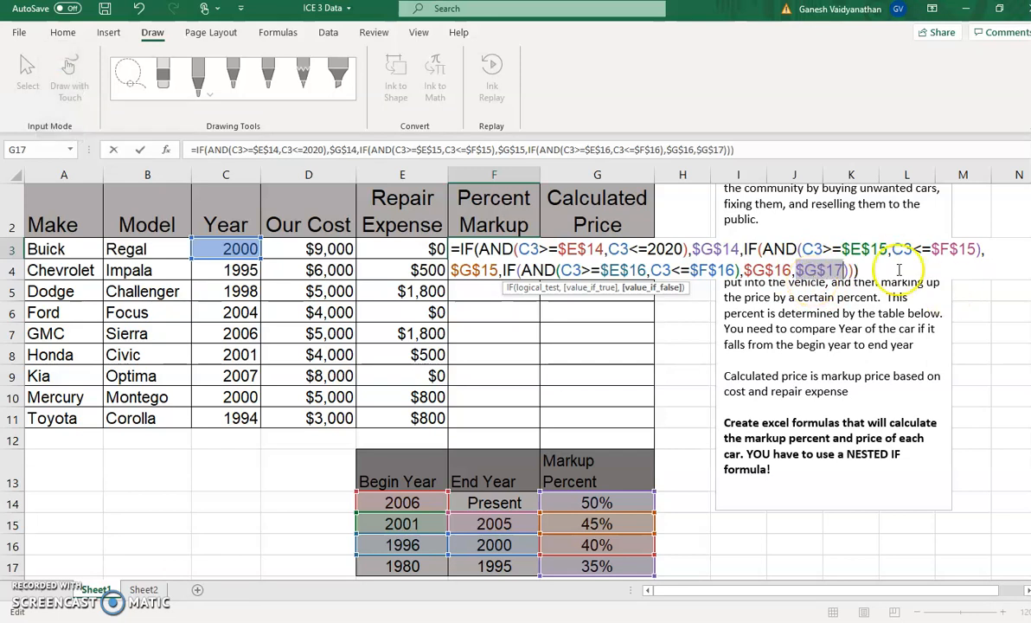
key("Return")
left_click(489, 247)
Enter a formula in G3 that multiplies the sum of D3 and E3 by one plus the markup percent in F3
left_click(579, 250)
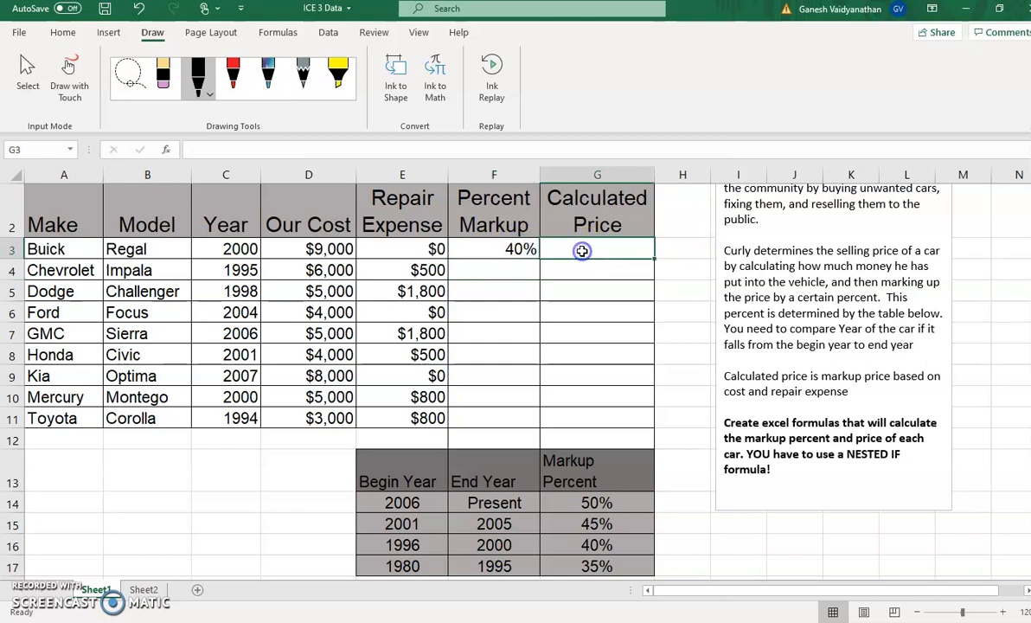
type("=")
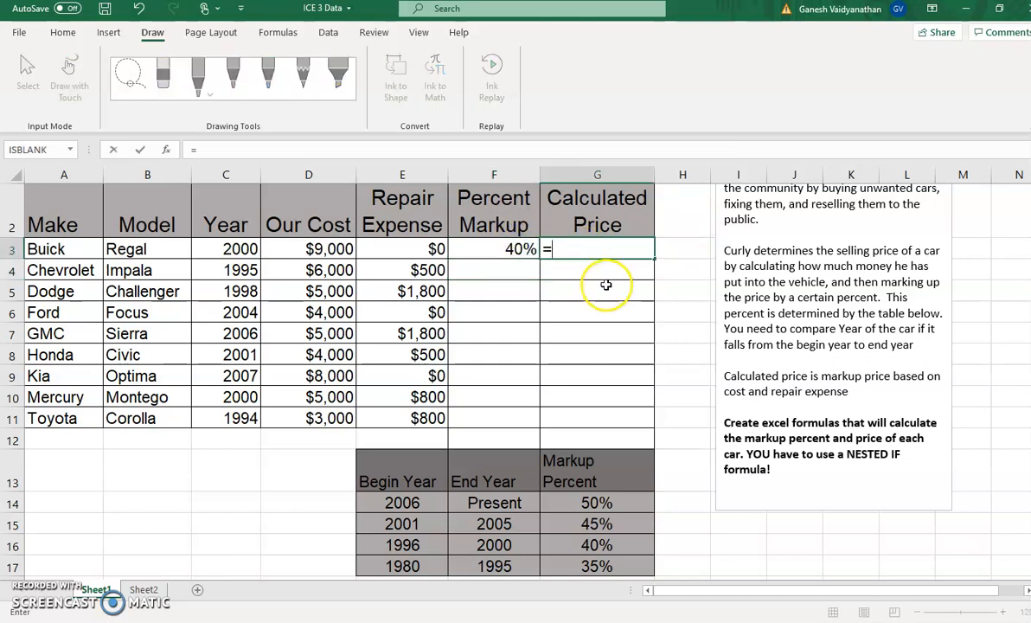
type("(")
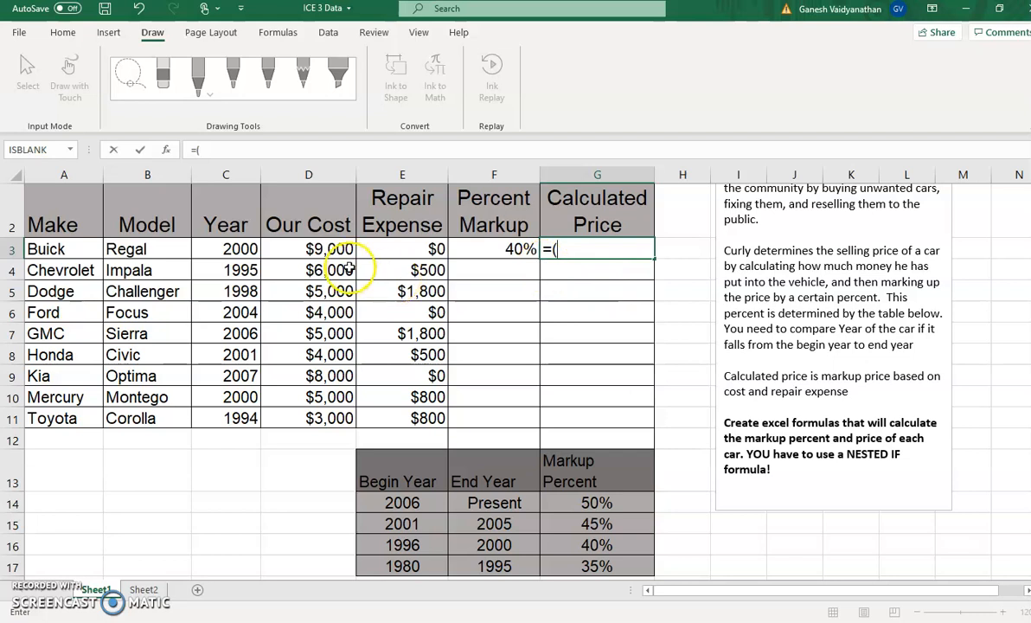
left_click(331, 249)
type("+")
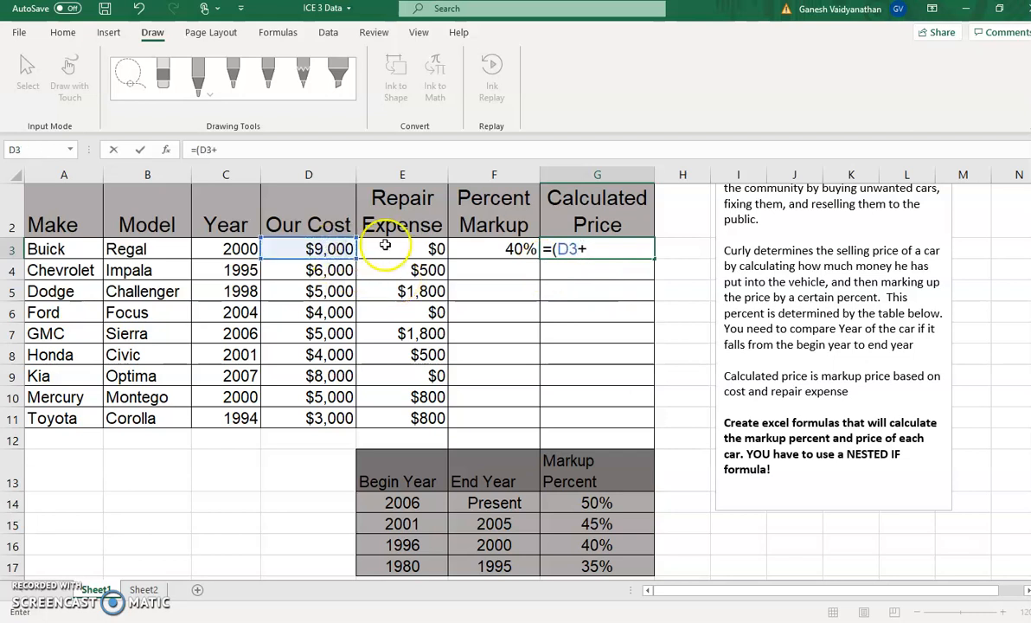
left_click(414, 246)
type(")*(1+")
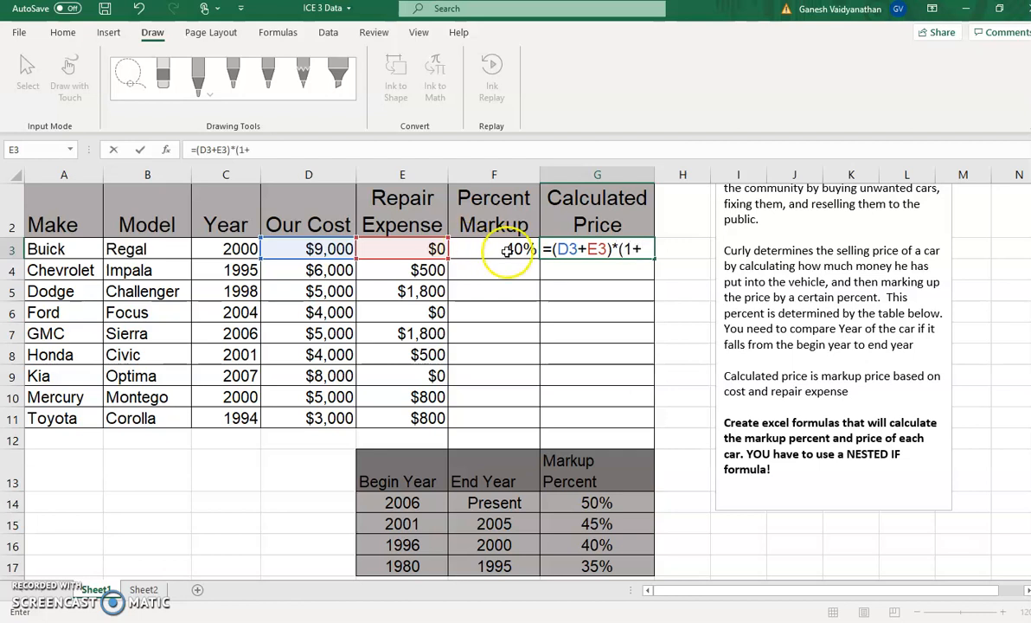
left_click(476, 249)
key("Return")
Fill the percent markup and calculated price formulas from F3:G3 down through row 11
mouse_move(536, 253)
left_mouse_down()
mouse_move(523, 249)
mouse_move(544, 248)
left_mouse_up()
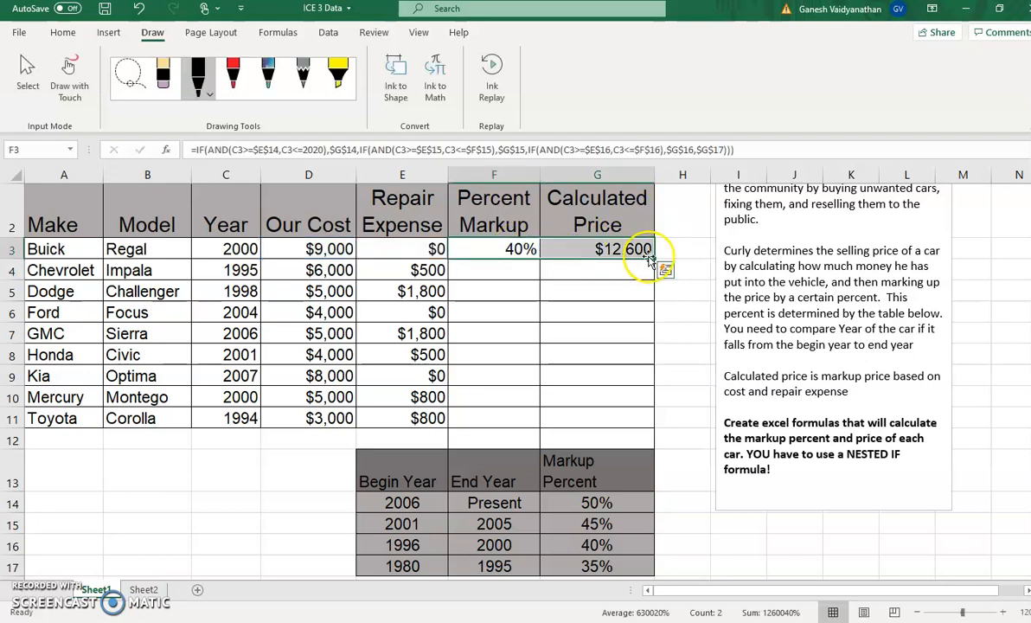
left_click_drag(650, 259, 631, 424)
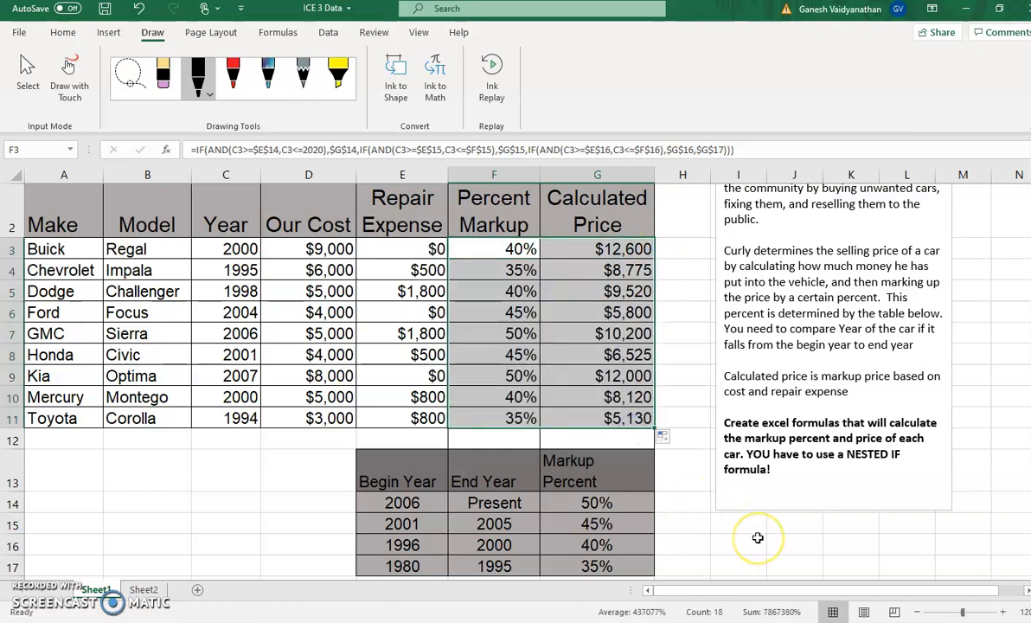